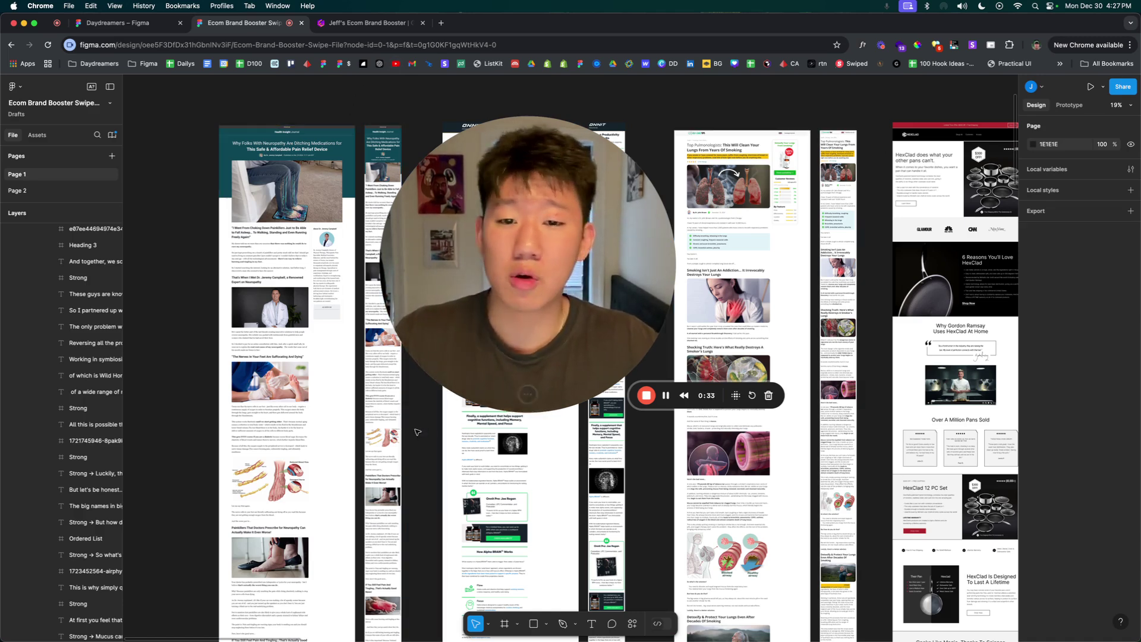
Switch to the Gamma doc and read its eight Advertorial Structure sections, Headline (Hook) to Call-to-Action.
key(ctrl+Tab)
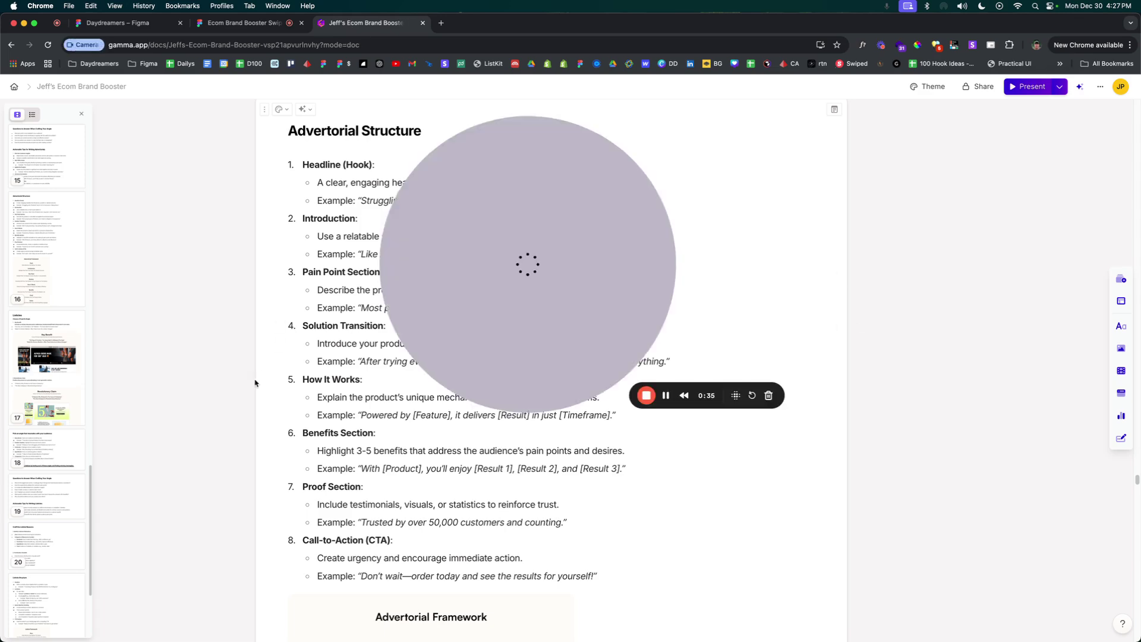
drag(526, 225, 242, 434)
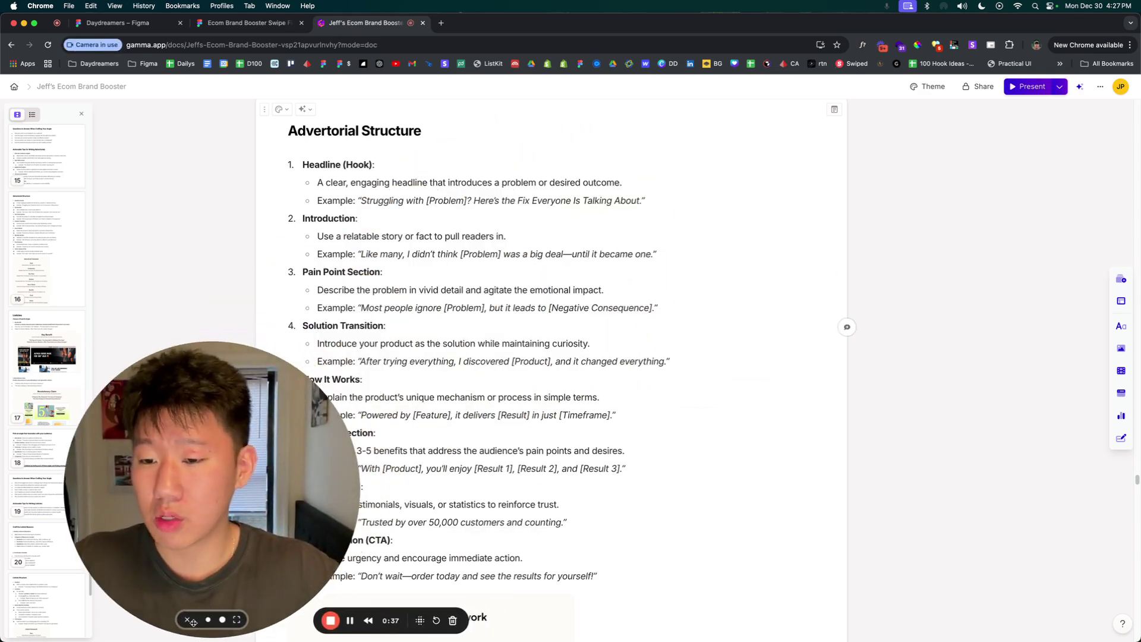
click(208, 620)
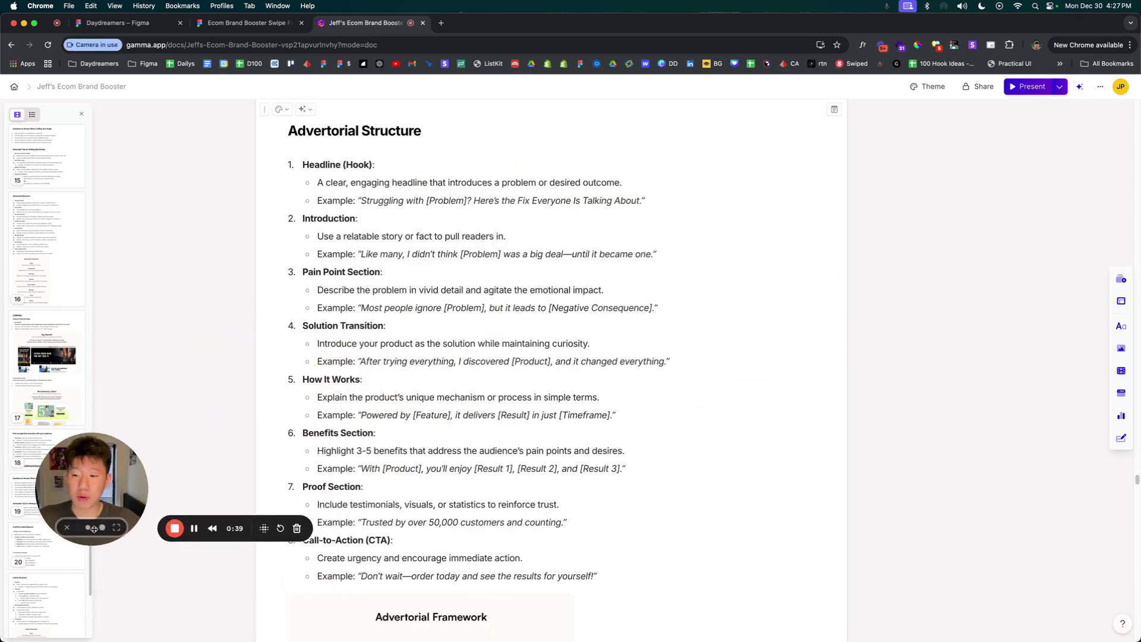
click(104, 528)
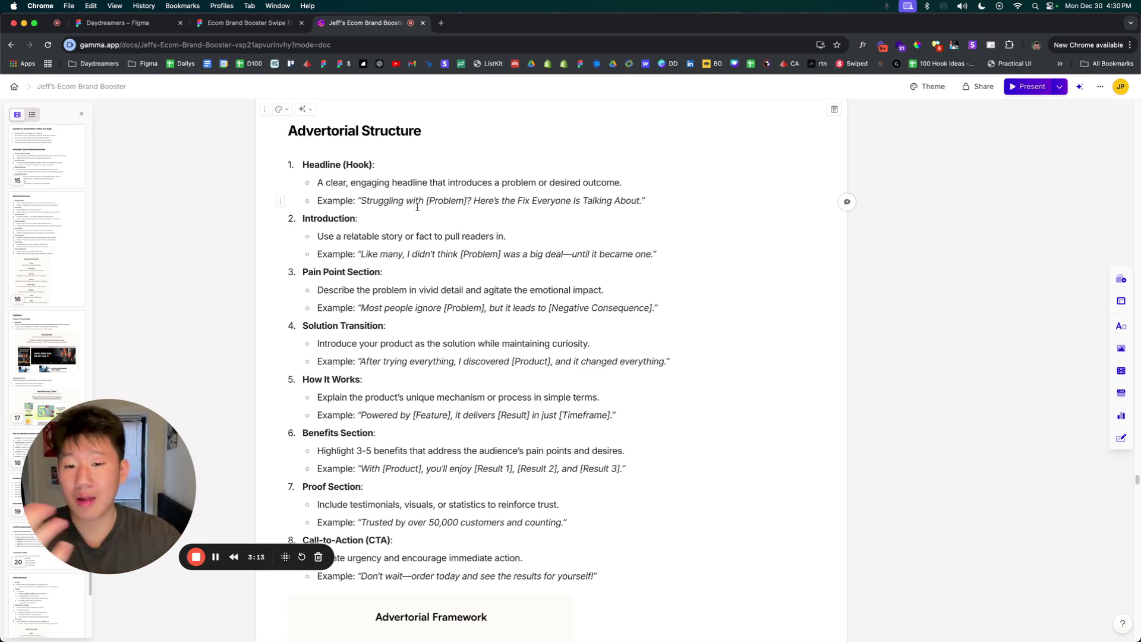
Scroll past the numbered list to the Hook-through-Action Advertorial Framework card.
scroll(475, 207, down, 1)
scroll(470, 209, down, 1)
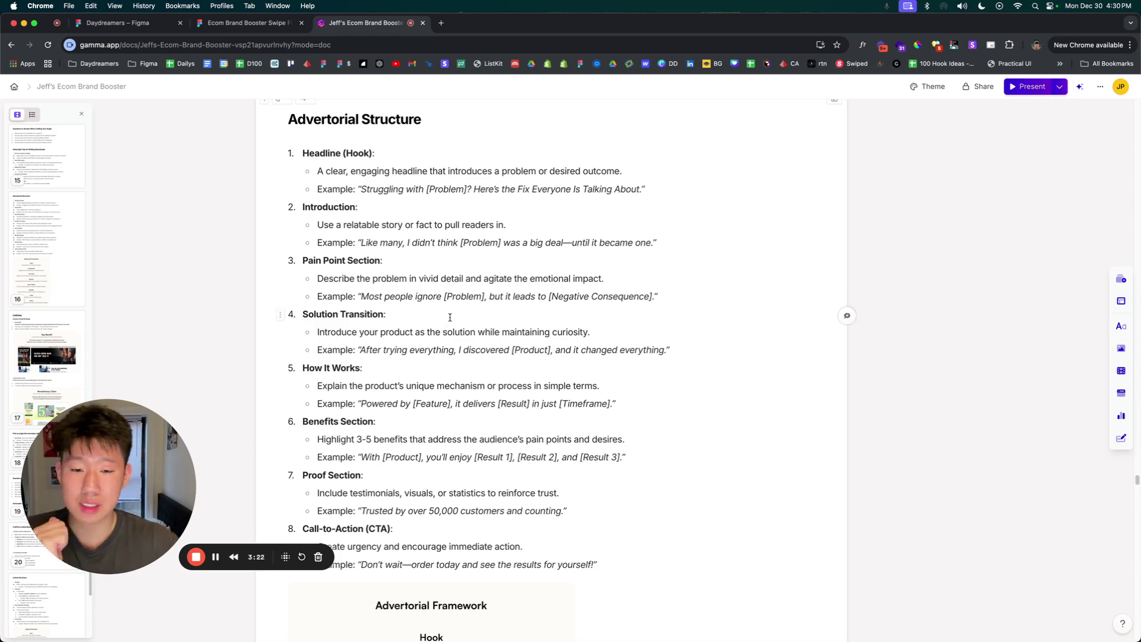
scroll(448, 315, down, 1)
scroll(449, 316, down, 2)
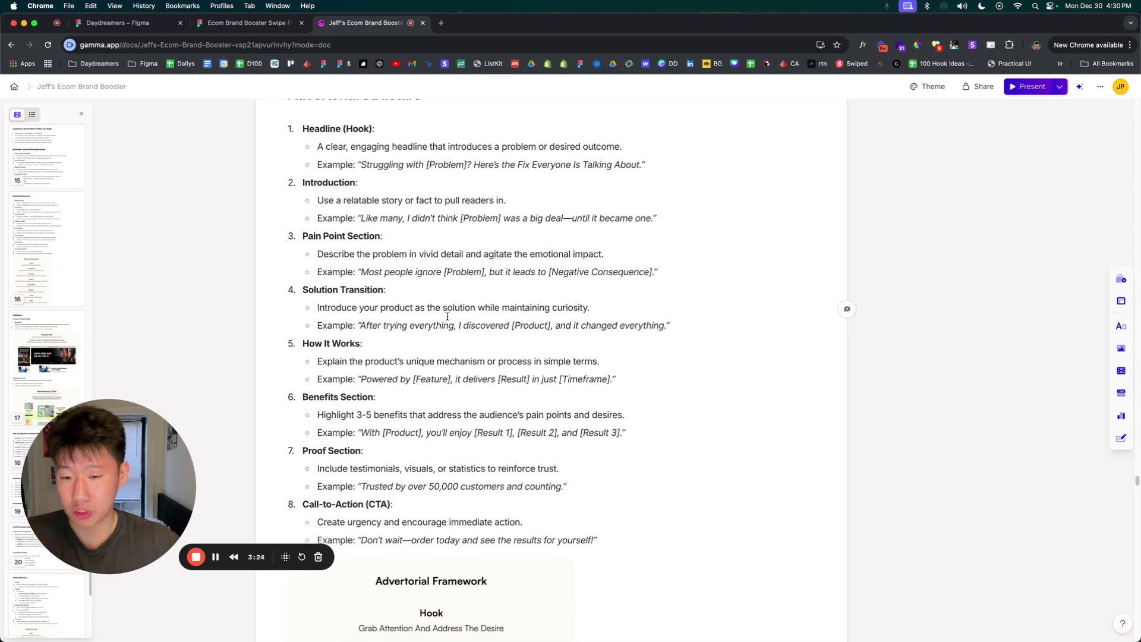
drag(144, 495, 204, 337)
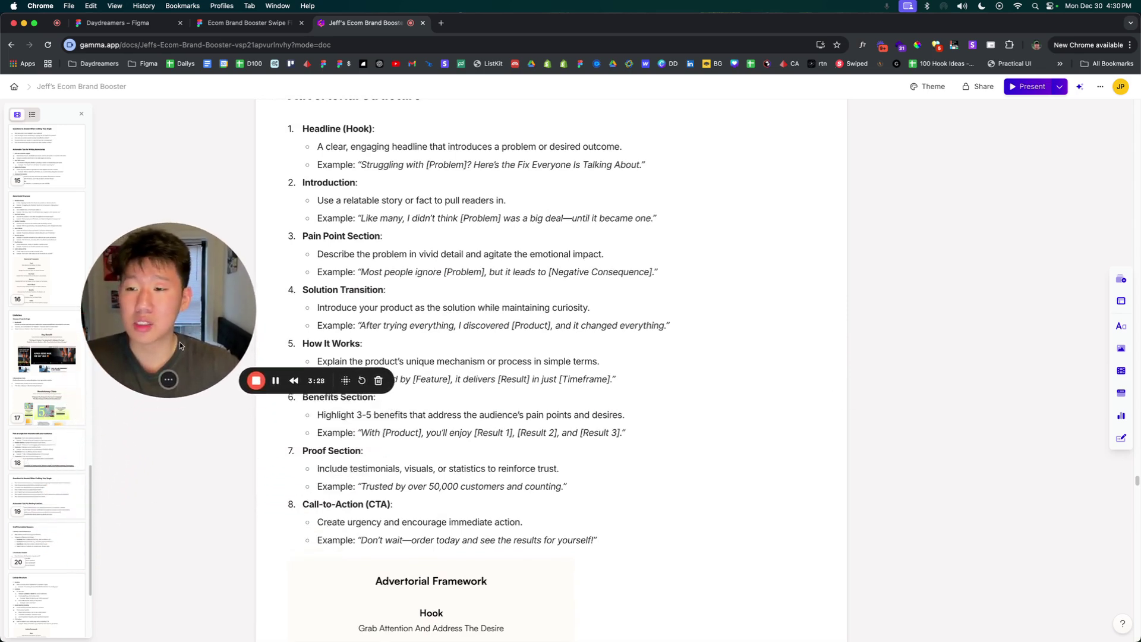
mouse_move(169, 383)
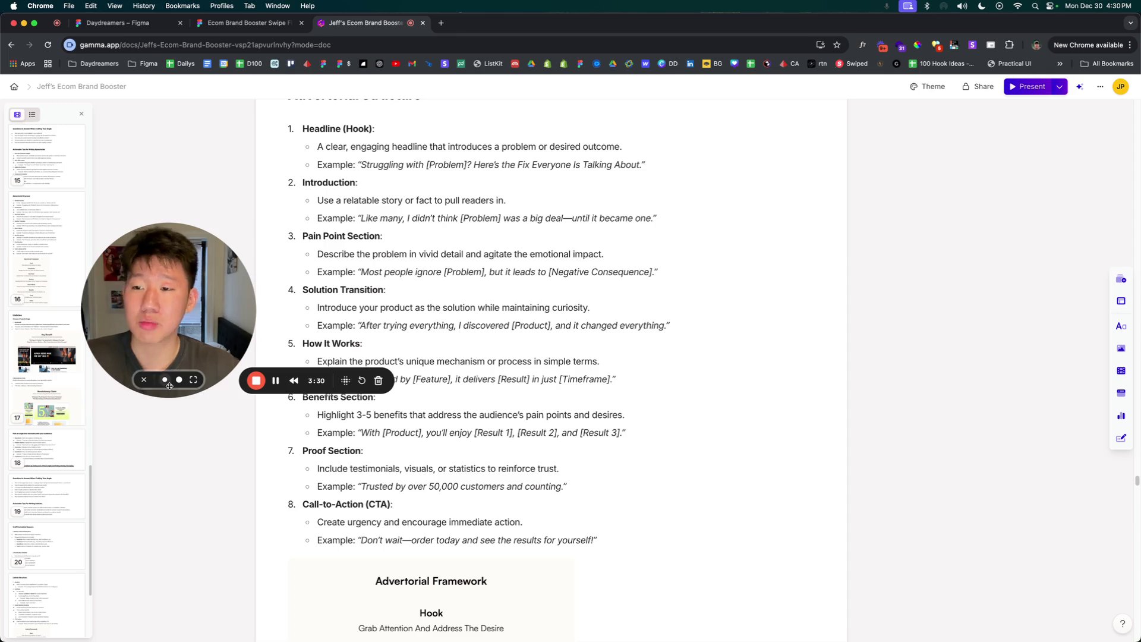
scroll(478, 418, down, 1)
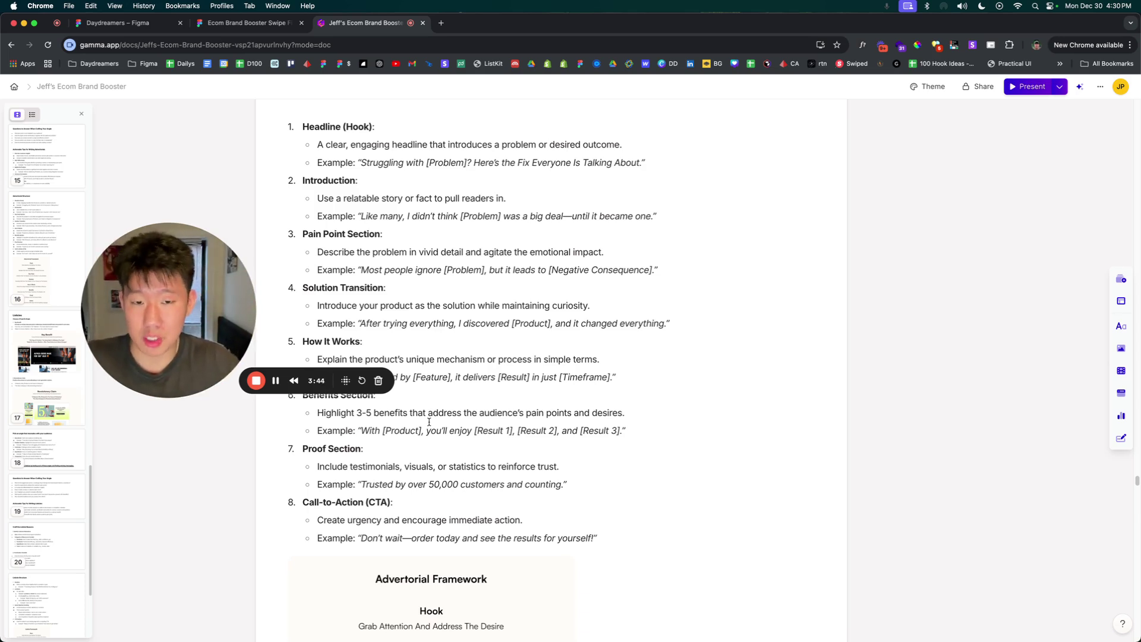
scroll(429, 421, down, 7)
drag(213, 358, 168, 515)
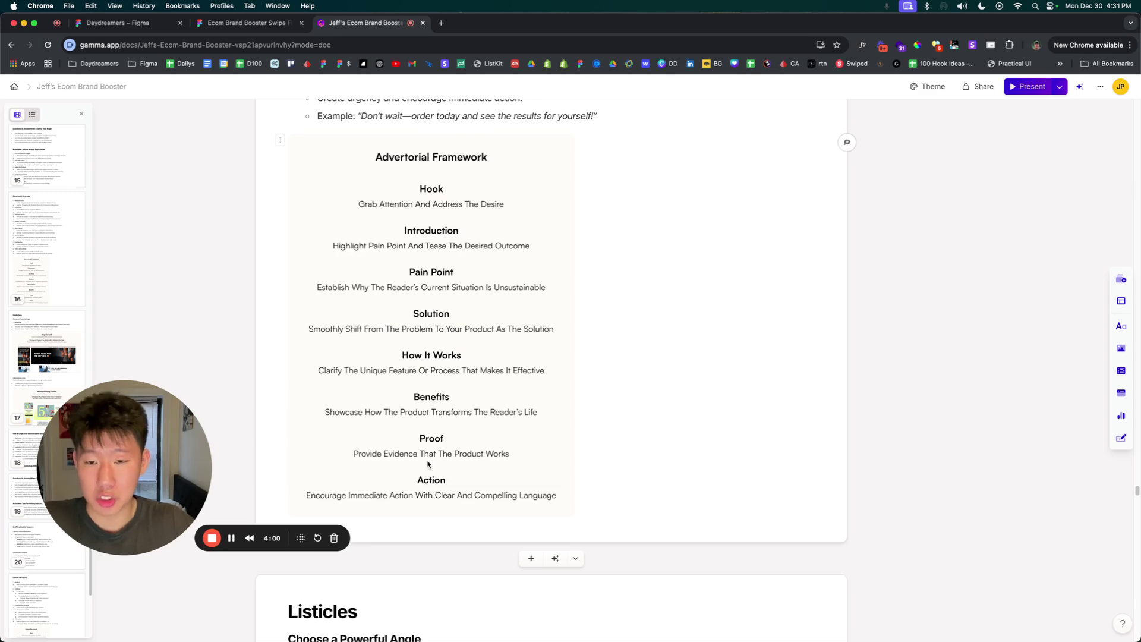
scroll(428, 464, up, 2)
Return to the Figma swipe file and zoom to about 35% on the neuropathy and Onnit advertorials.
click(249, 24)
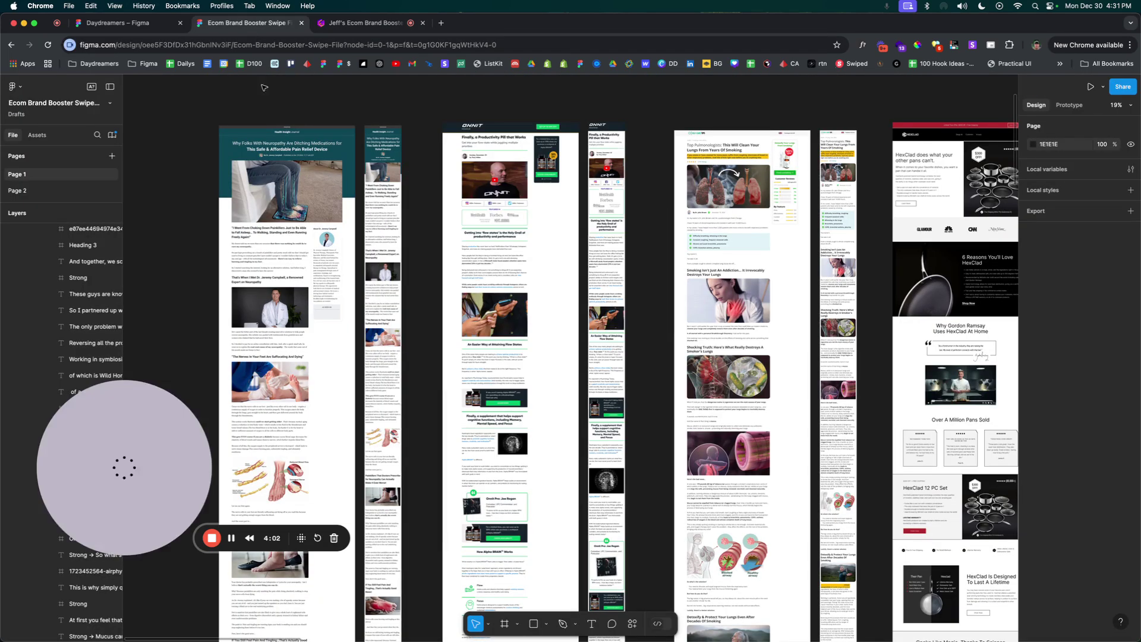
scroll(358, 211, left, 3)
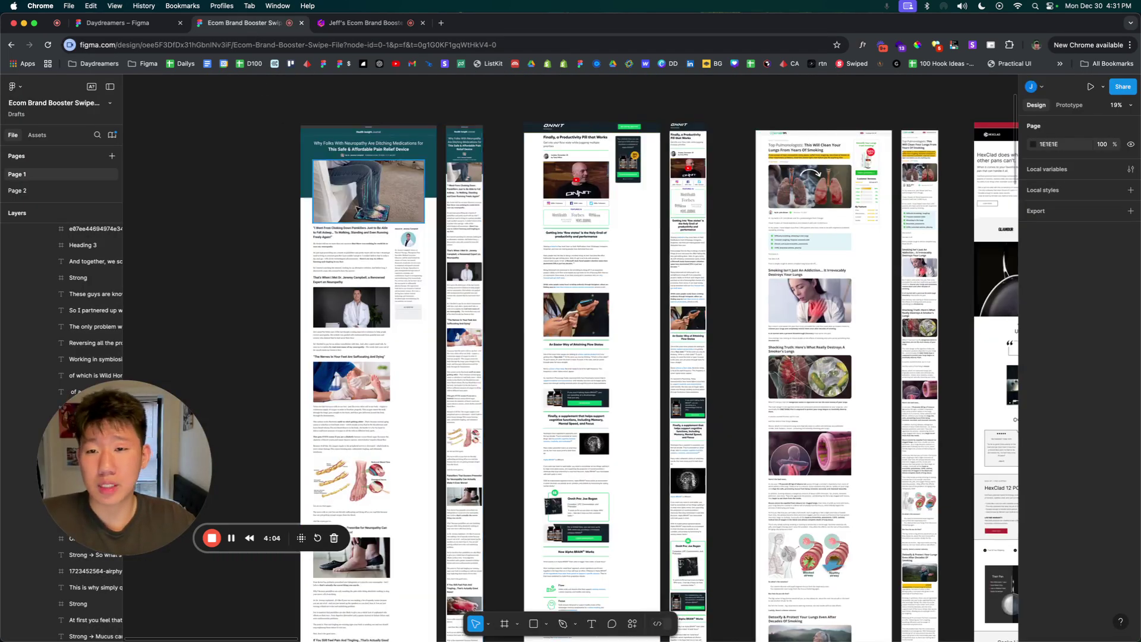
scroll(358, 211, up, 5)
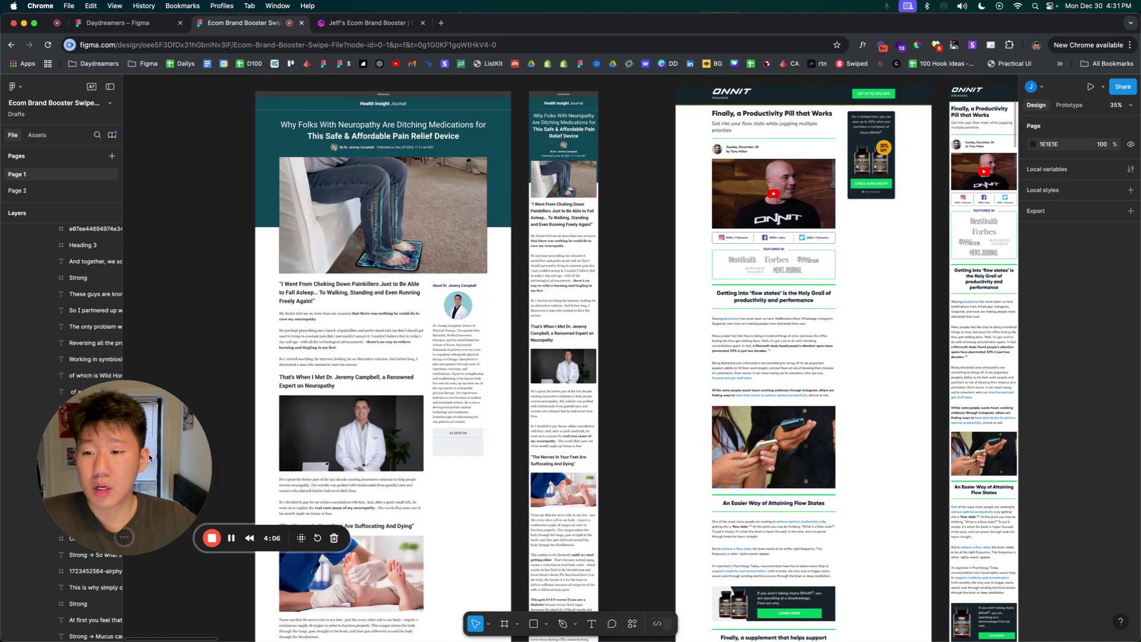
drag(149, 457, 146, 284)
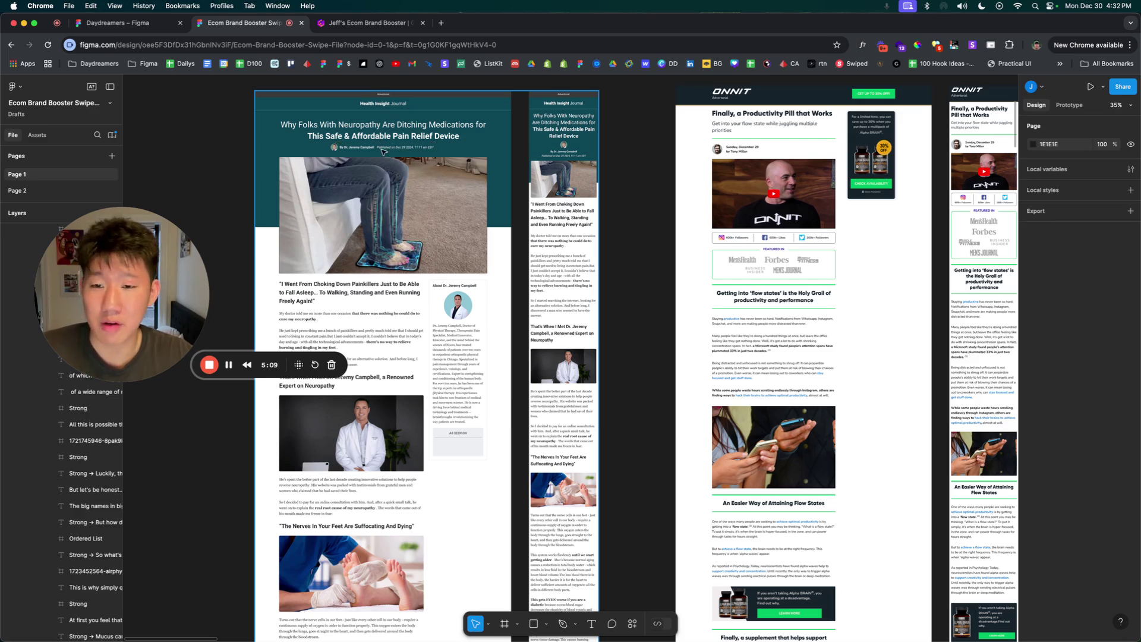
scroll(349, 193, down, 4)
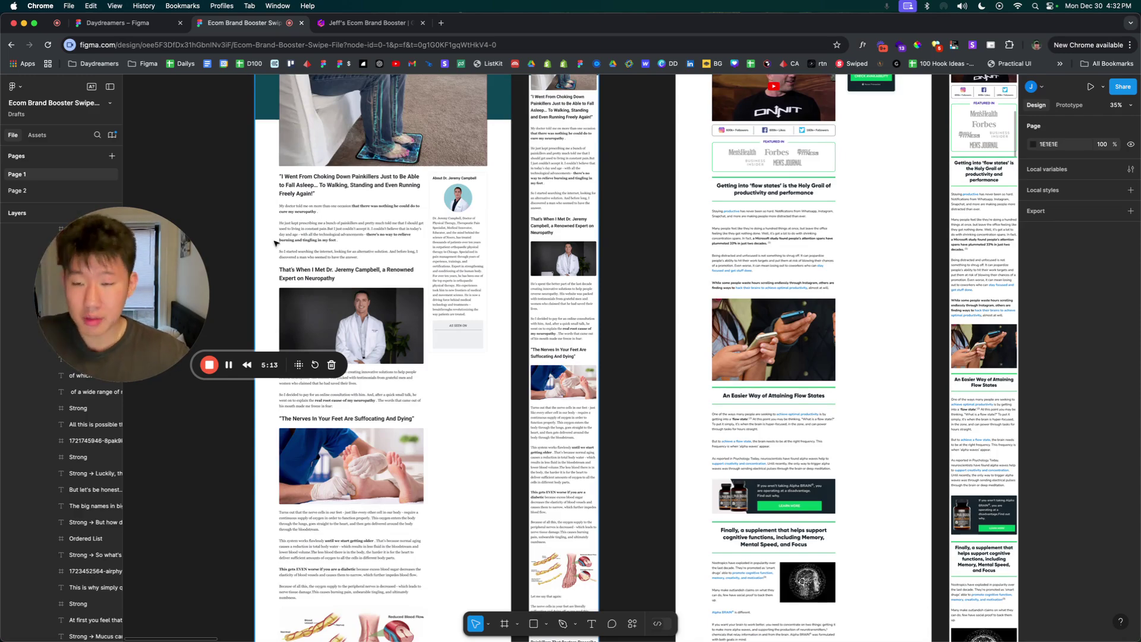
scroll(303, 230, up, 3)
scroll(303, 230, up, 2)
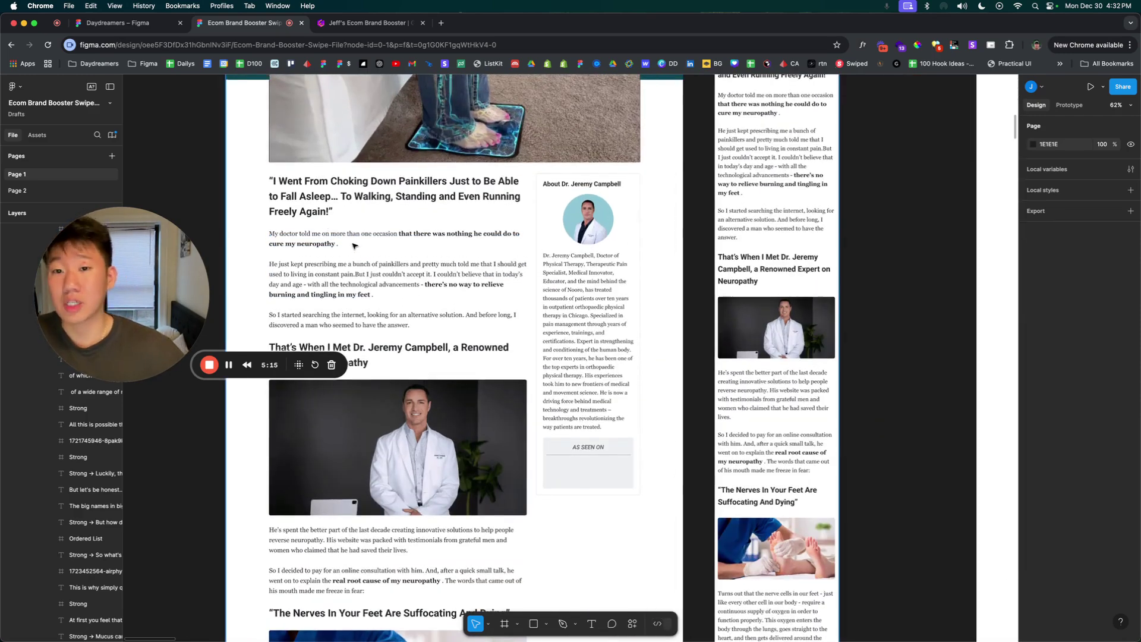
scroll(349, 246, up, 4)
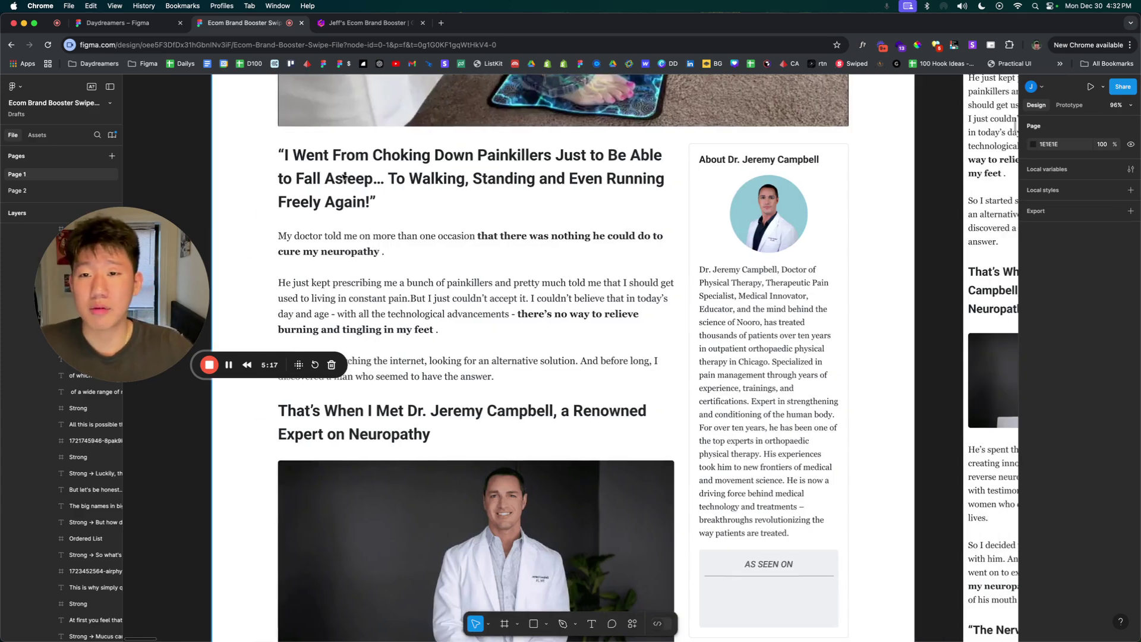
scroll(442, 178, down, 2)
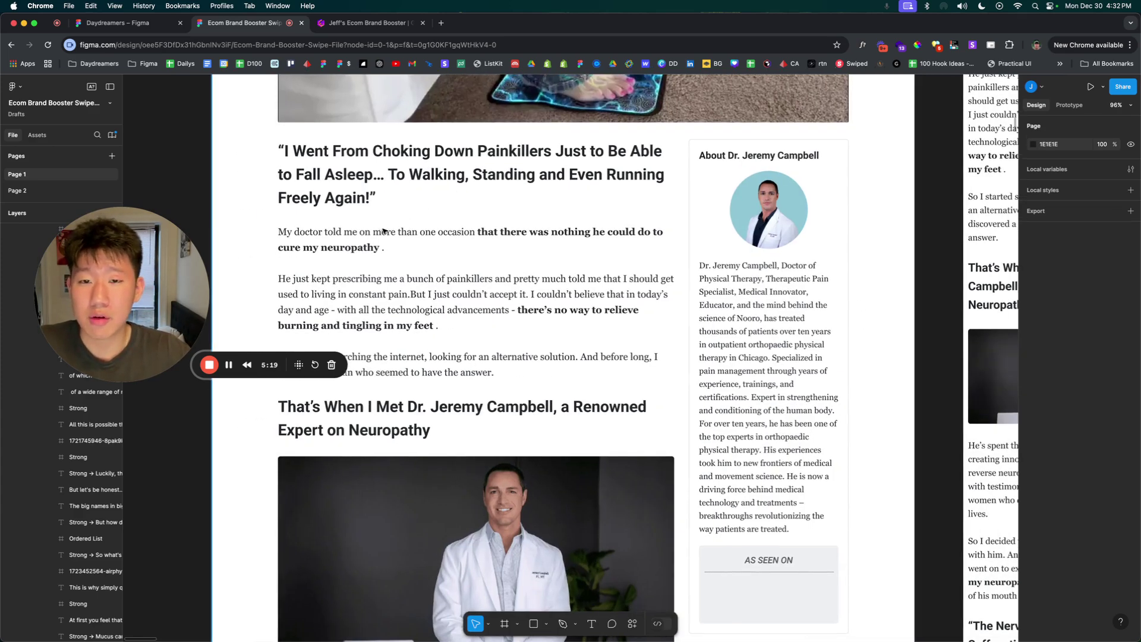
scroll(416, 223, down, 1)
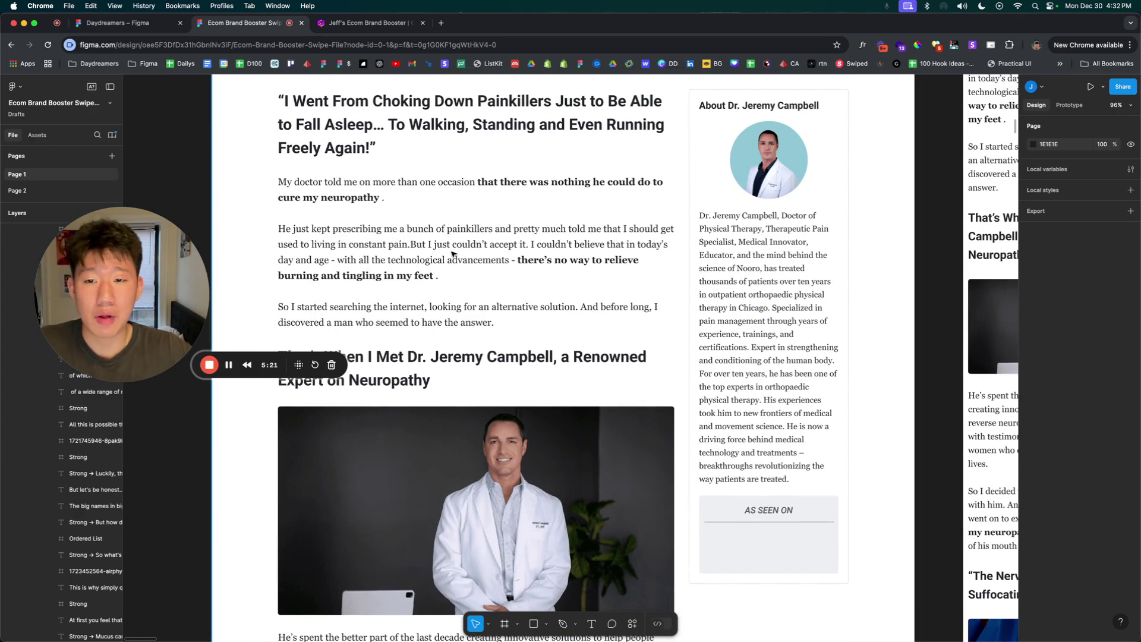
scroll(470, 267, down, 2)
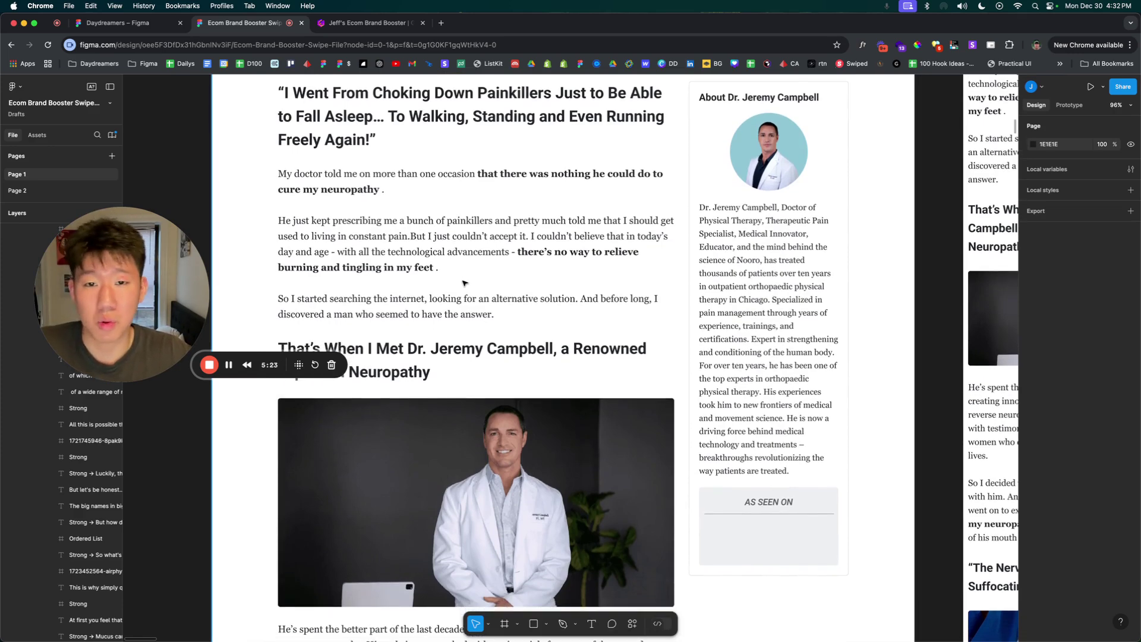
scroll(465, 283, down, 3)
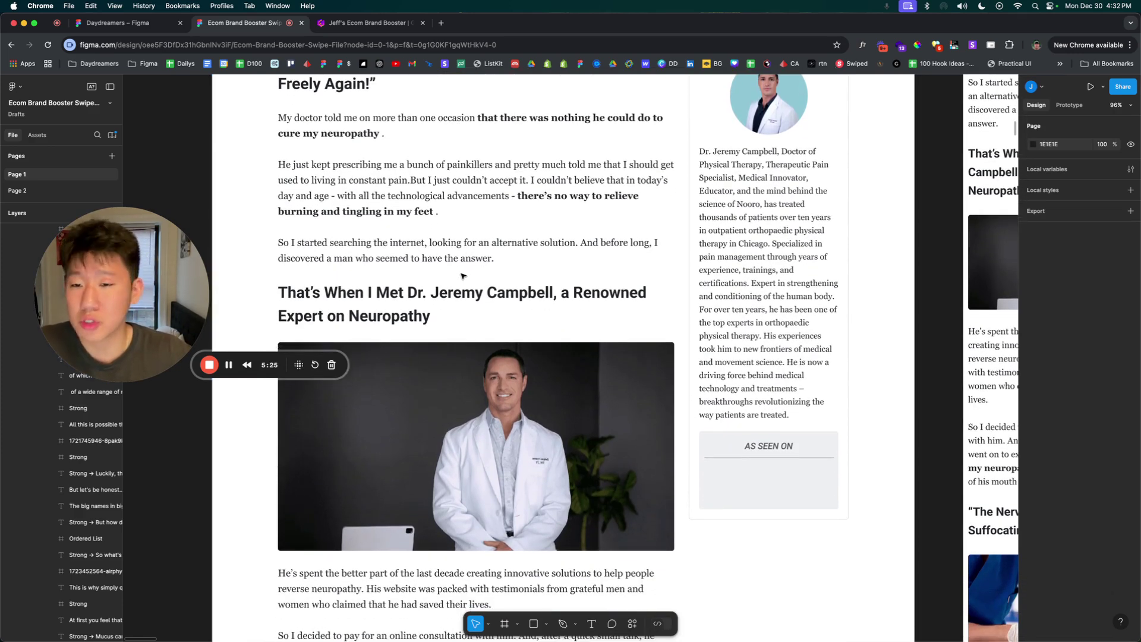
scroll(462, 280, up, 1)
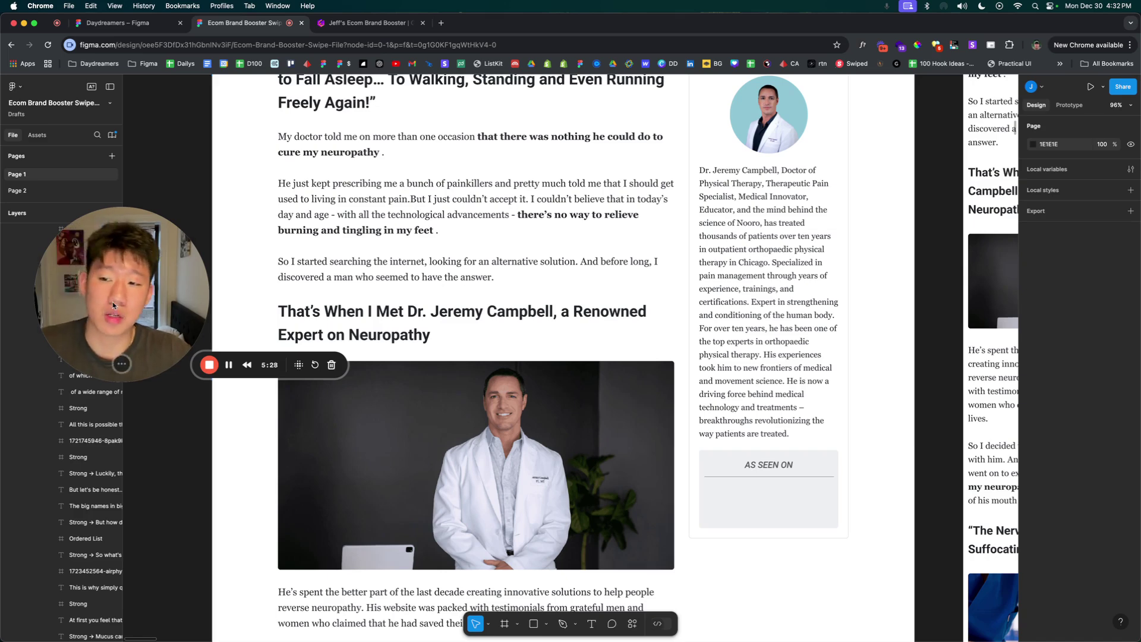
drag(112, 302, 142, 299)
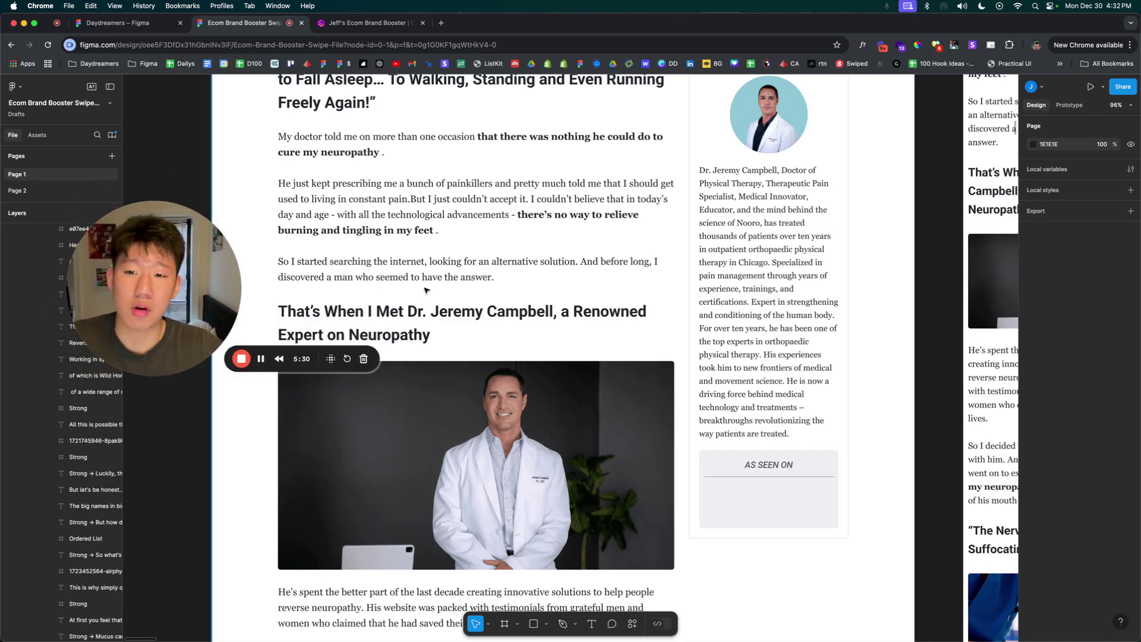
scroll(438, 269, down, 2)
scroll(438, 270, down, 6)
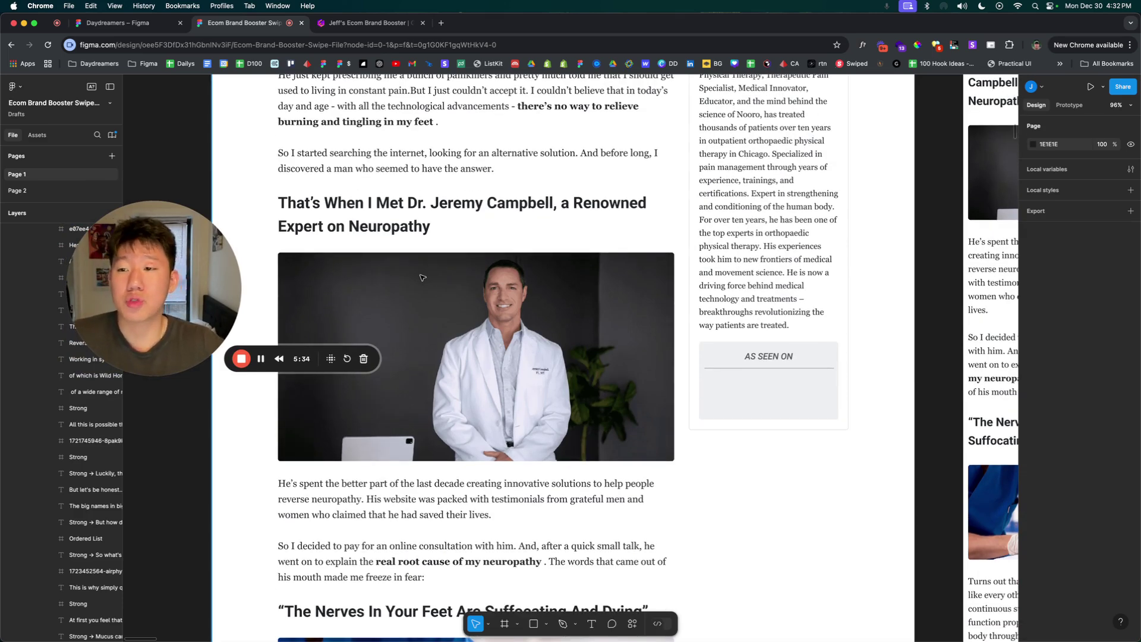
scroll(398, 266, down, 2)
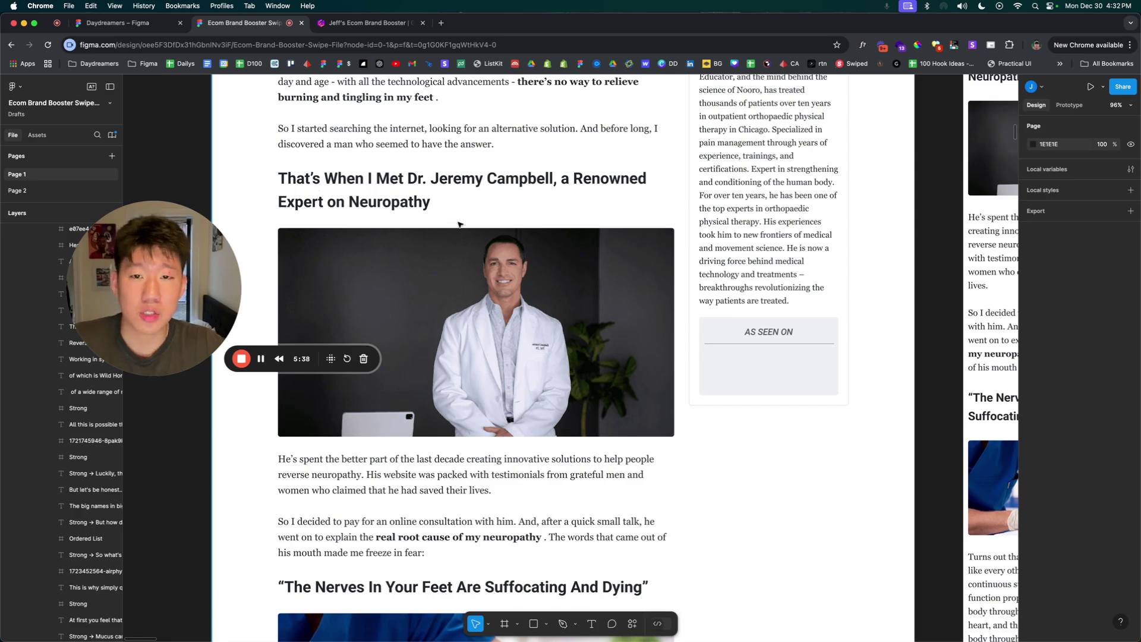
scroll(458, 225, down, 2)
scroll(424, 347, down, 6)
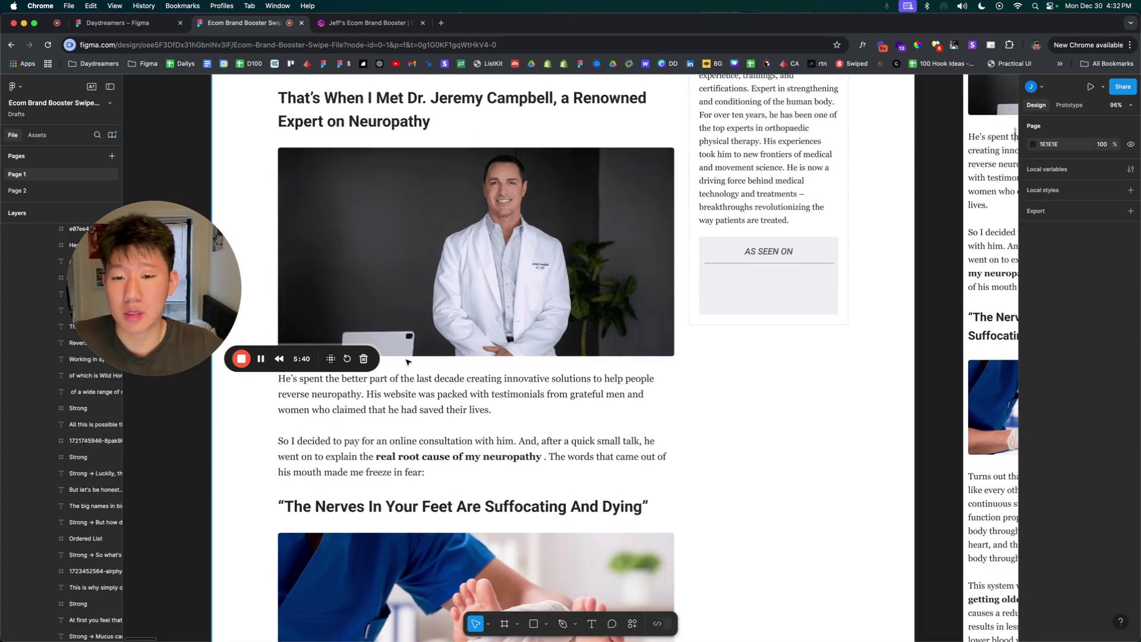
scroll(424, 347, down, 8)
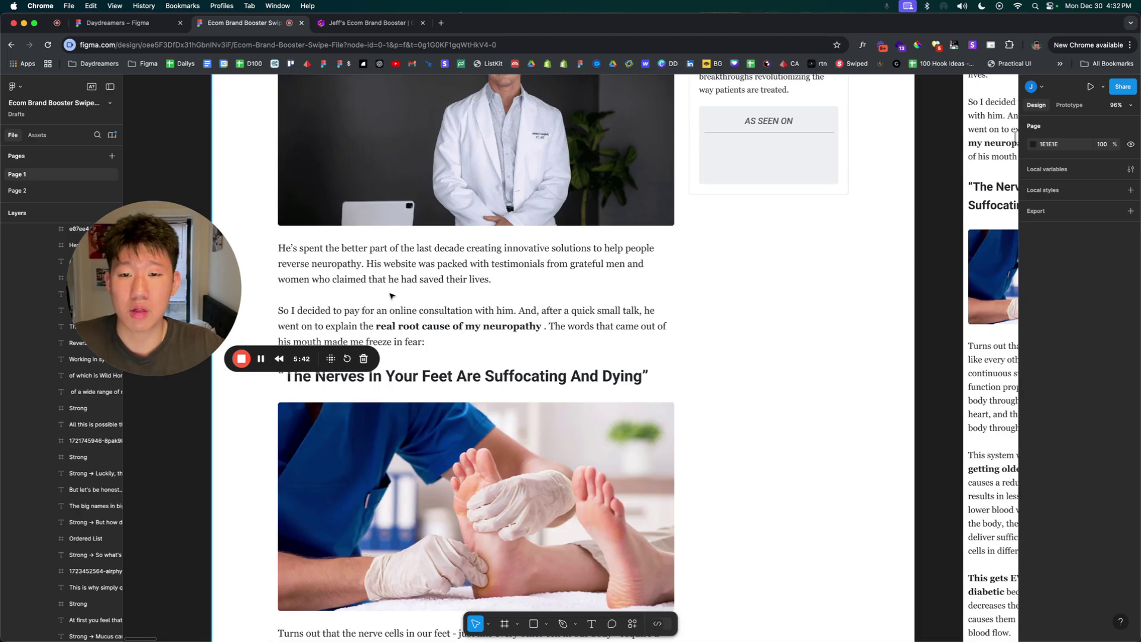
scroll(365, 290, down, 4)
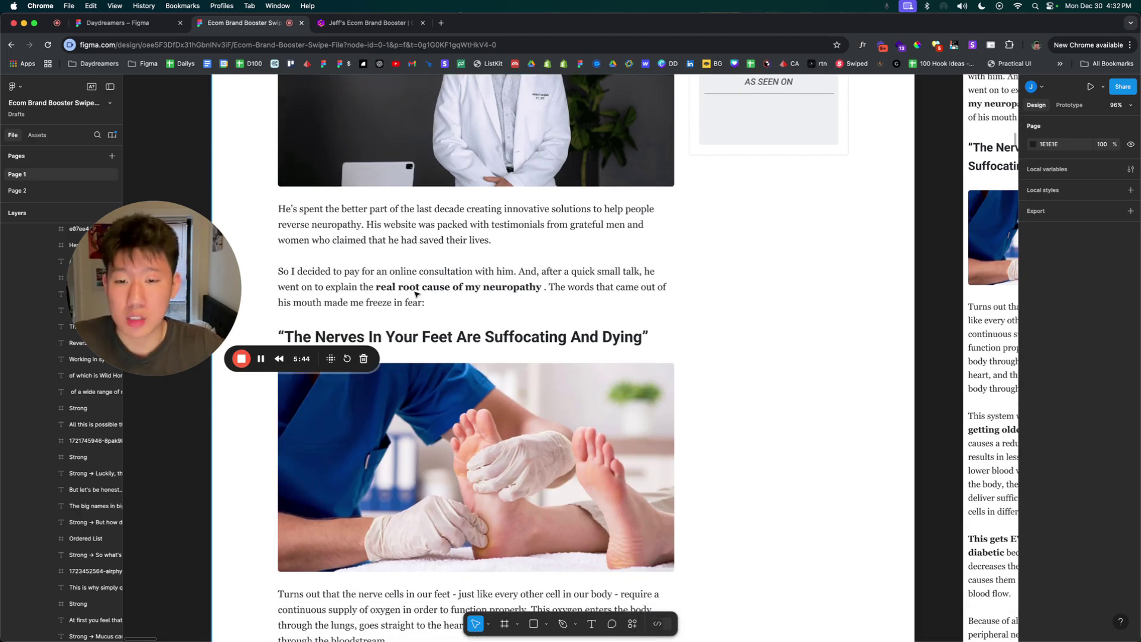
scroll(415, 293, down, 7)
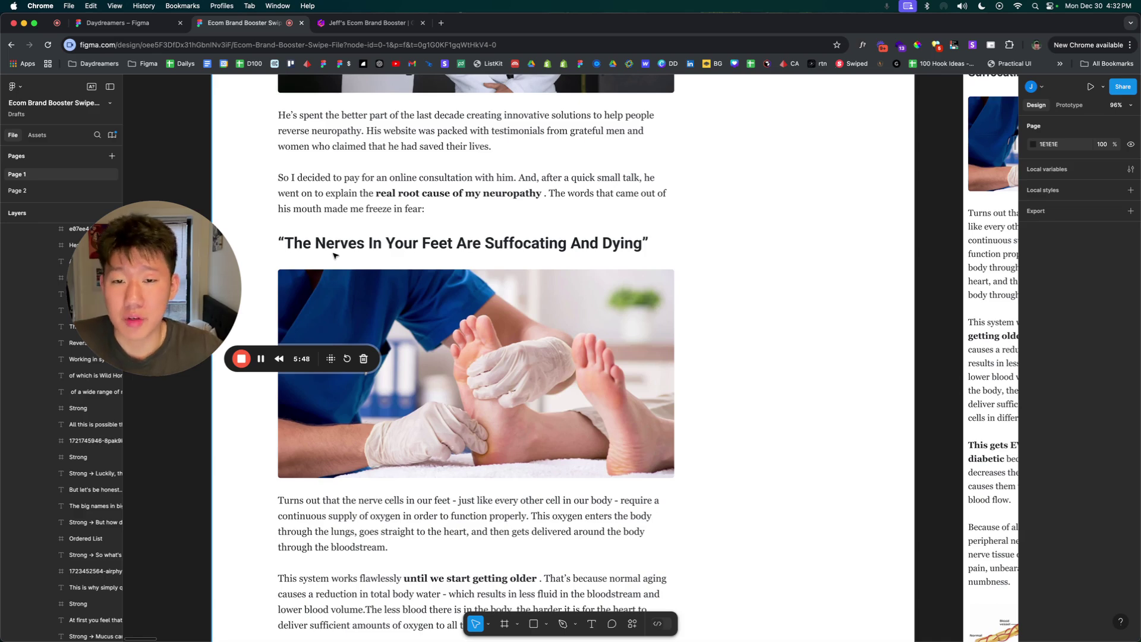
scroll(370, 263, down, 15)
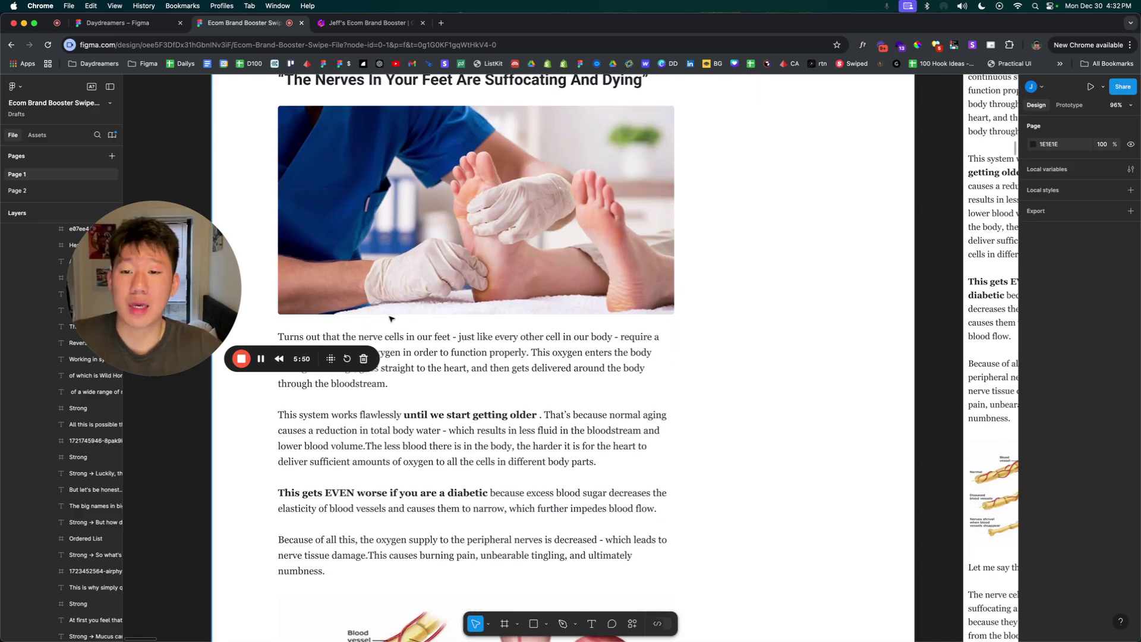
scroll(397, 327, down, 15)
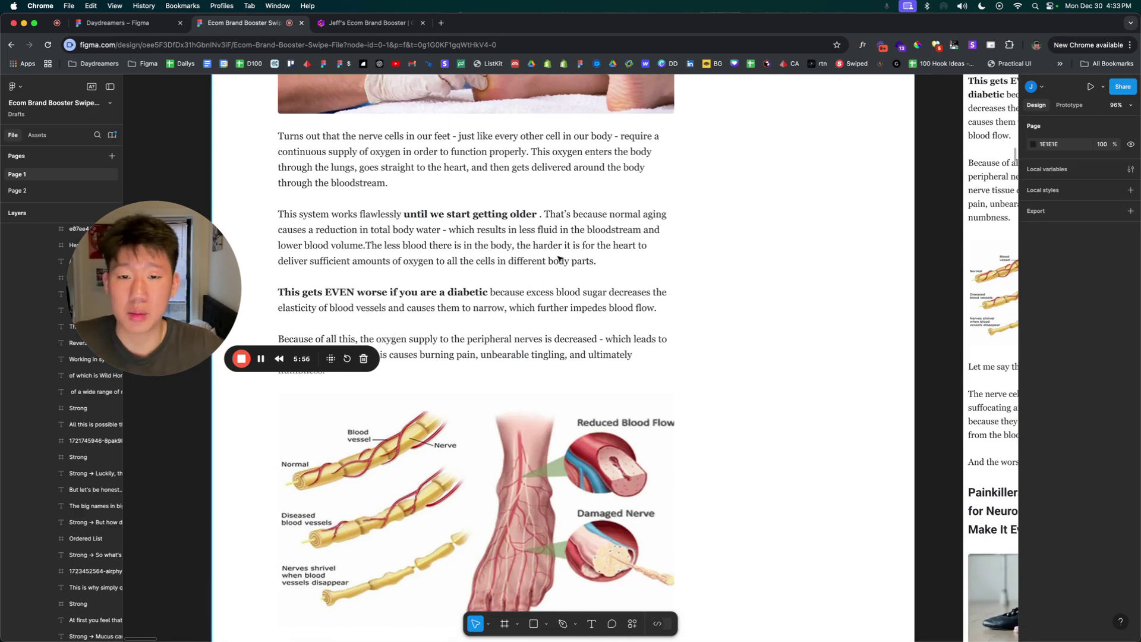
scroll(556, 257, down, 3)
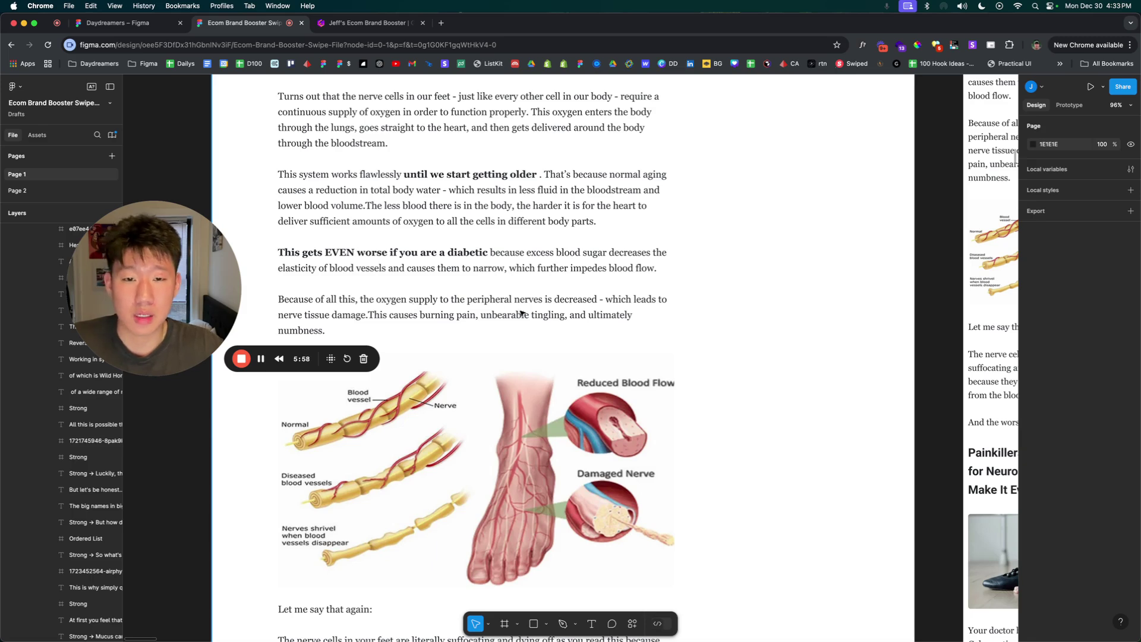
scroll(439, 303, down, 1)
scroll(398, 295, down, 2)
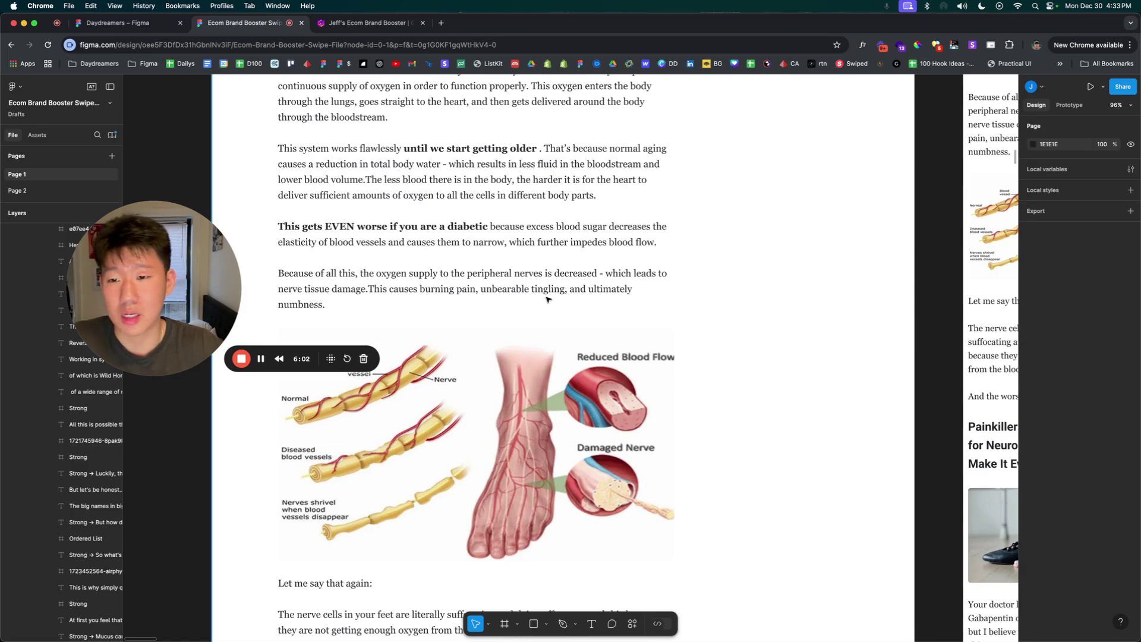
scroll(534, 303, down, 5)
scroll(449, 317, up, 4)
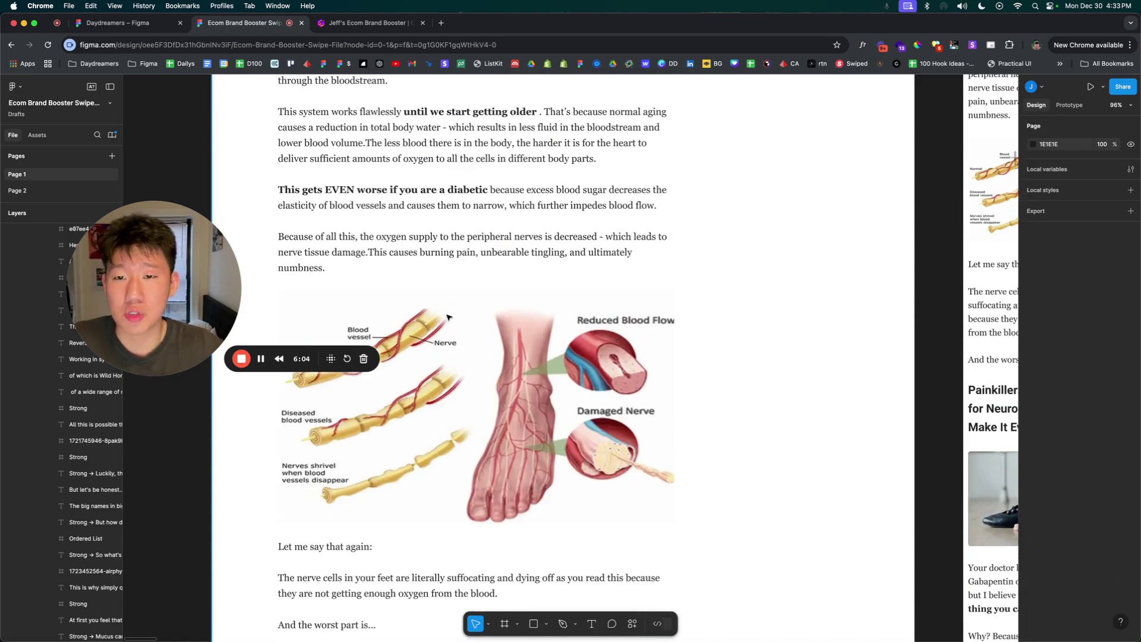
scroll(449, 317, down, 5)
click(369, 23)
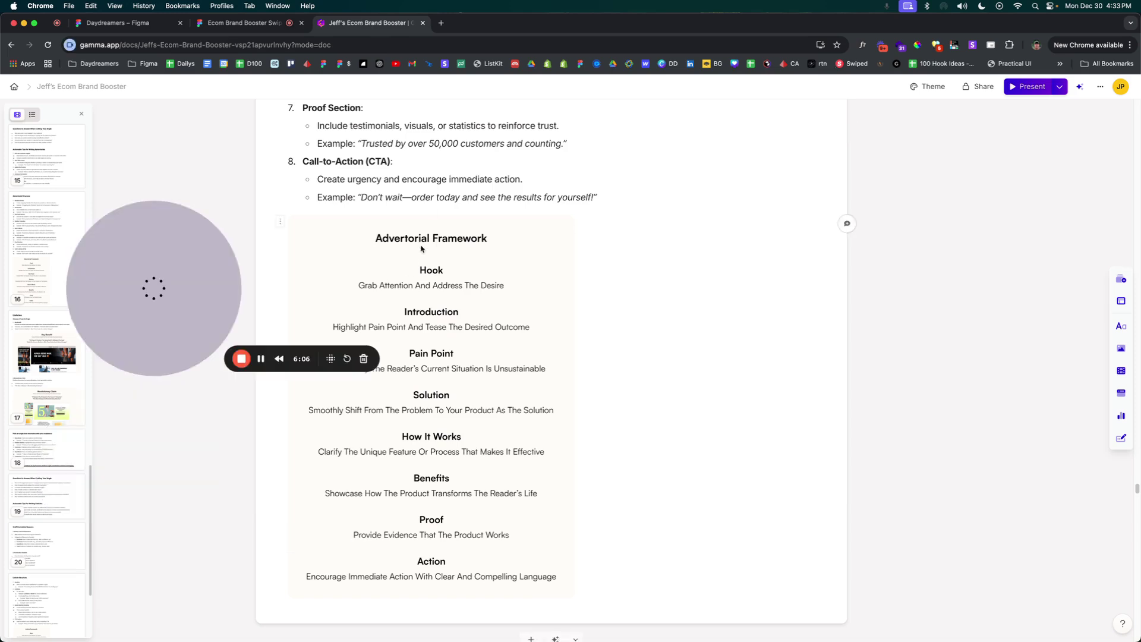
scroll(420, 249, up, 6)
drag(317, 268, 575, 268)
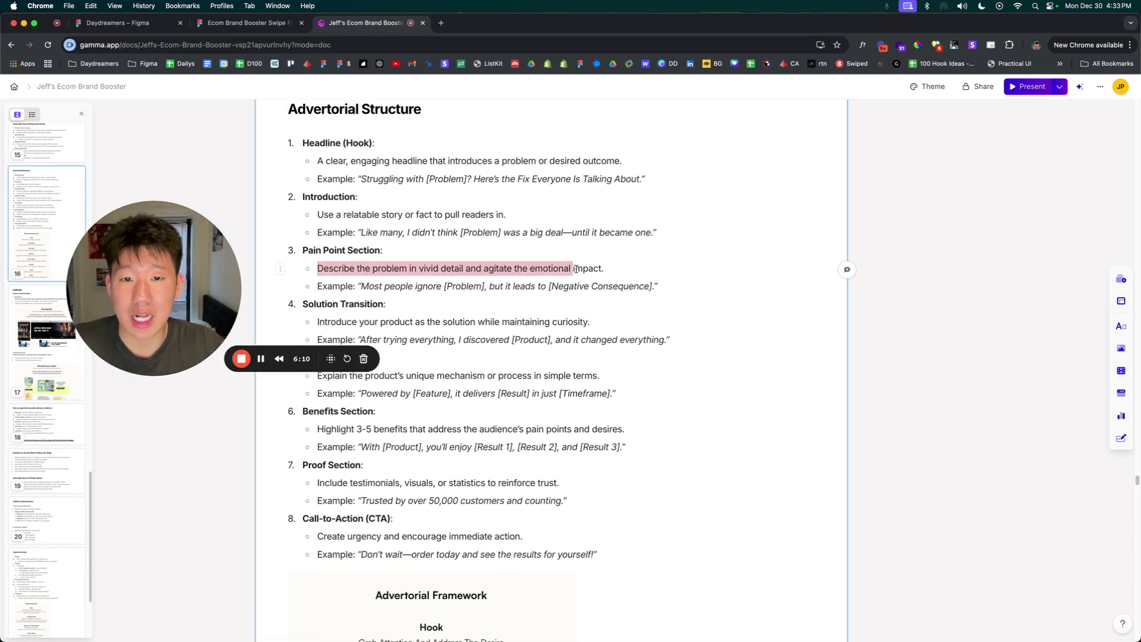
right_click(575, 268)
key(Escape)
Clear the Gamma highlight and return to the Nooro advertorial in the Figma swipe file.
click(558, 268)
click(243, 23)
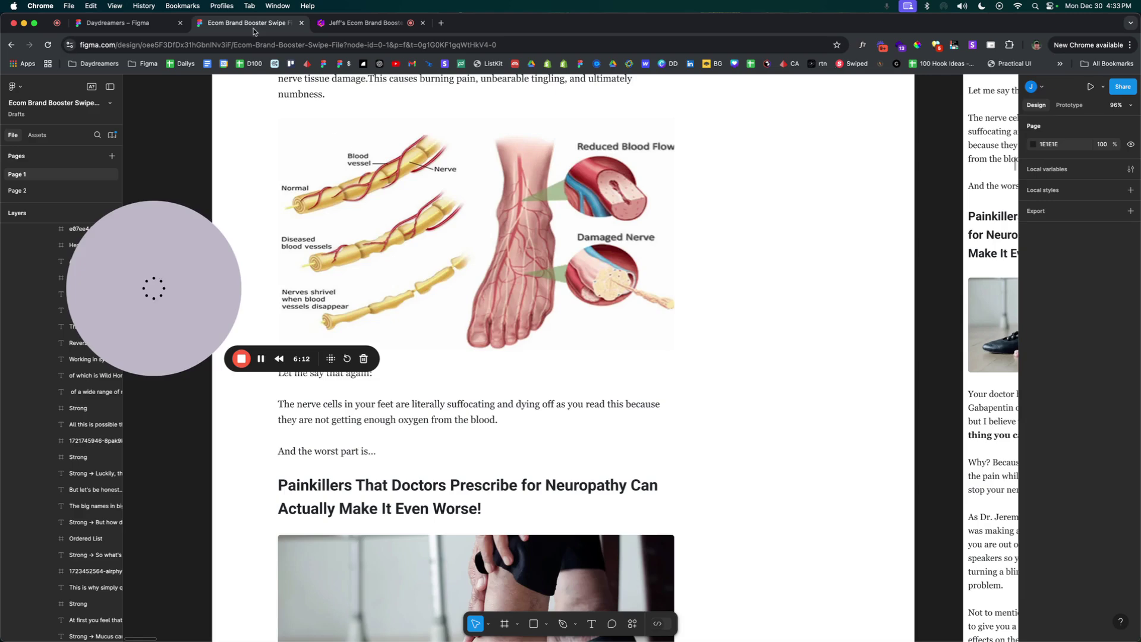
scroll(424, 299, up, 2)
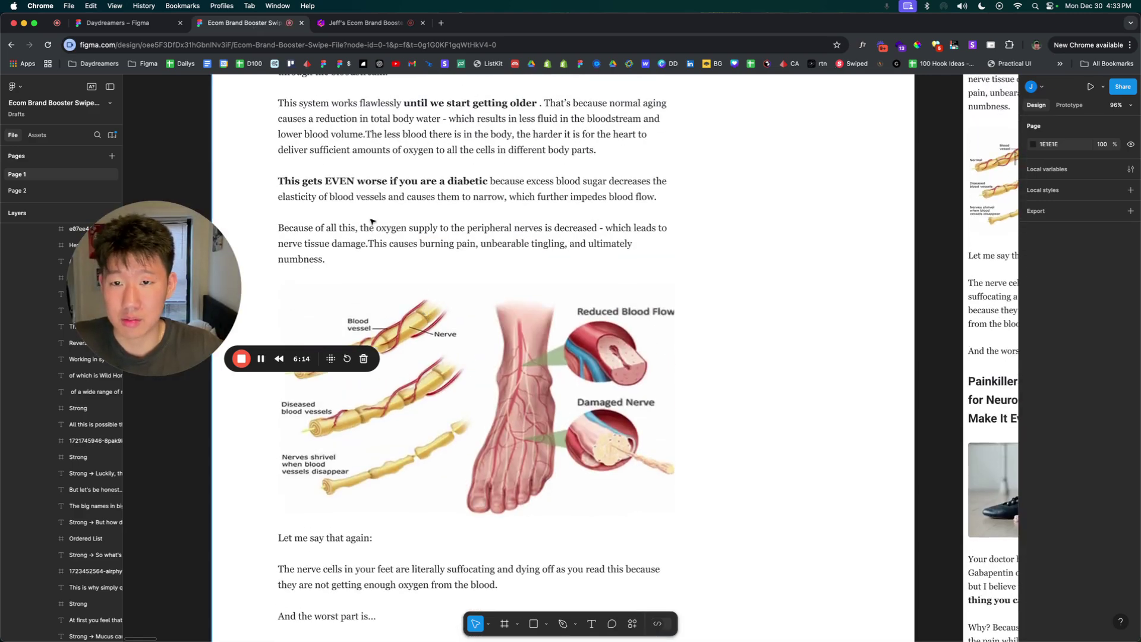
click(289, 183)
scroll(315, 184, left, 2)
key(Escape)
scroll(339, 185, right, 2)
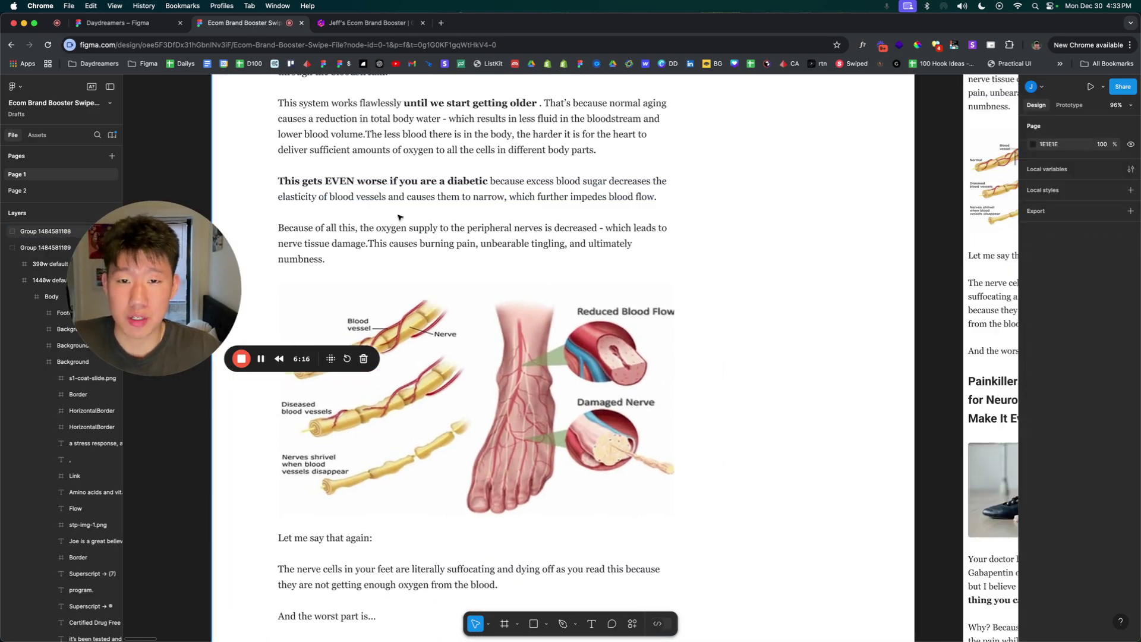
Scroll down the Nooro foot massager advertorial through its testimonials and 'Just FREEDOM' benefits list.
scroll(424, 248, down, 1)
scroll(423, 248, down, 10)
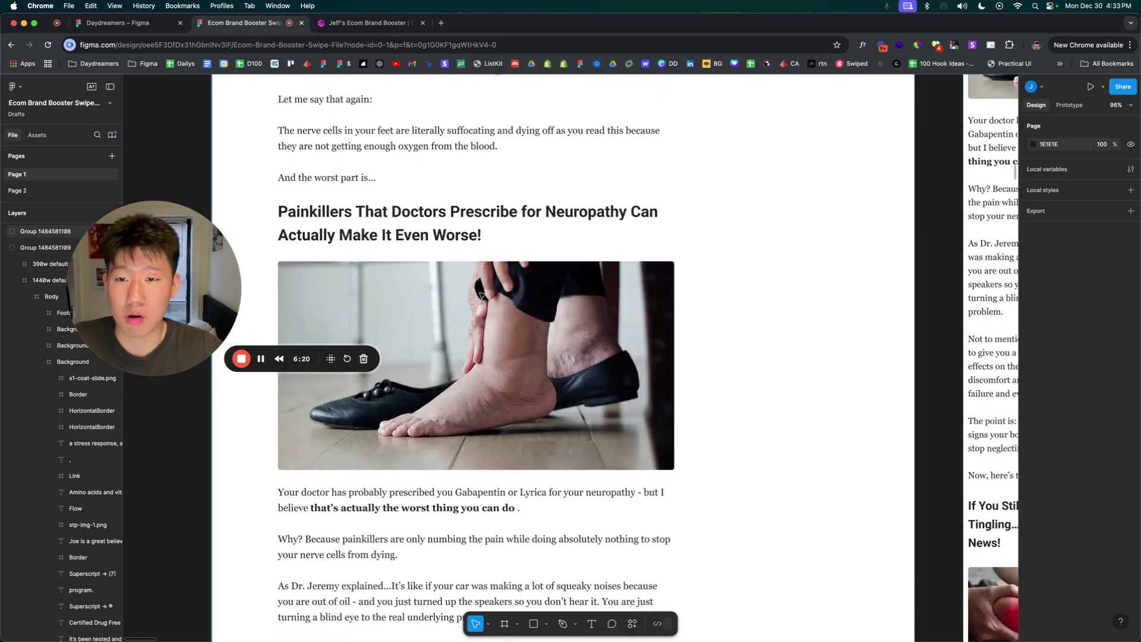
scroll(395, 248, down, 1)
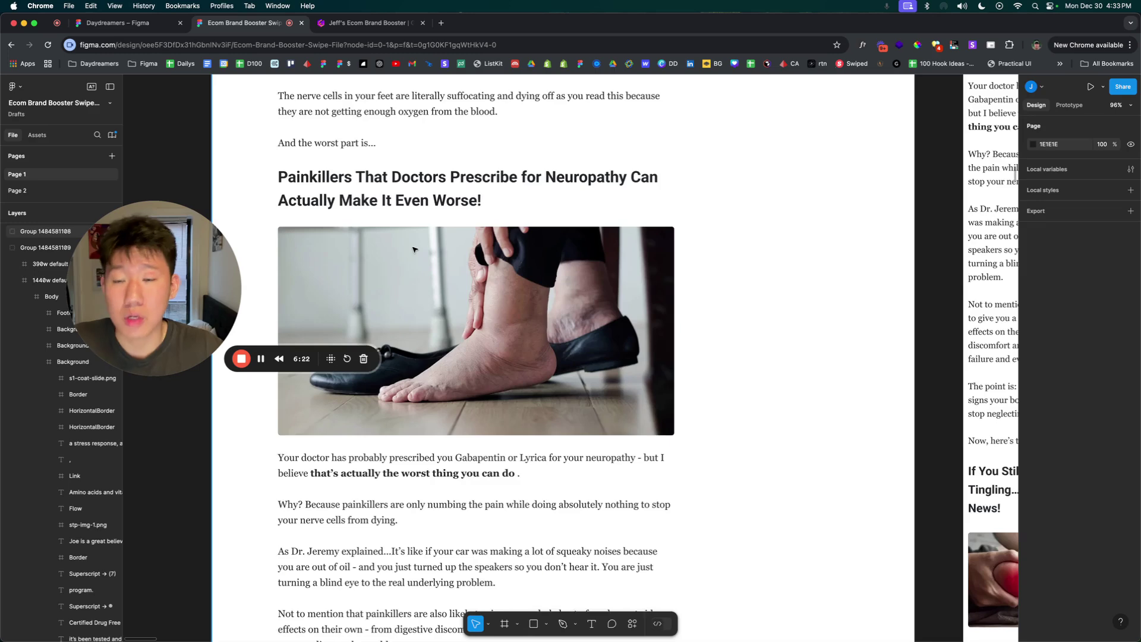
scroll(414, 248, down, 8)
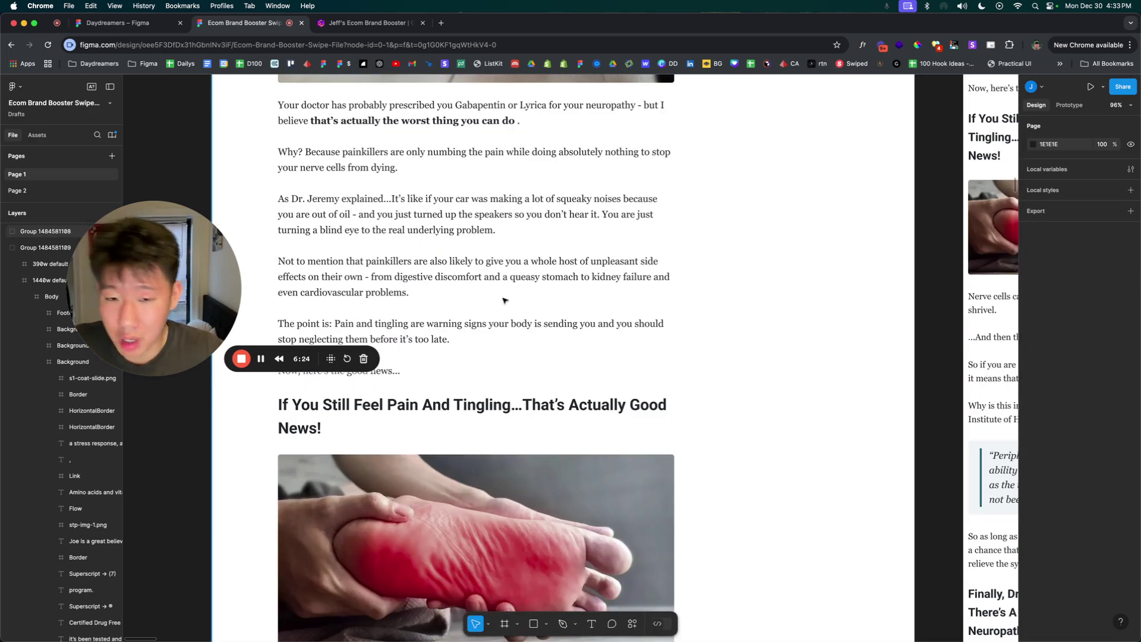
ctrl+scroll(504, 300, down, 3)
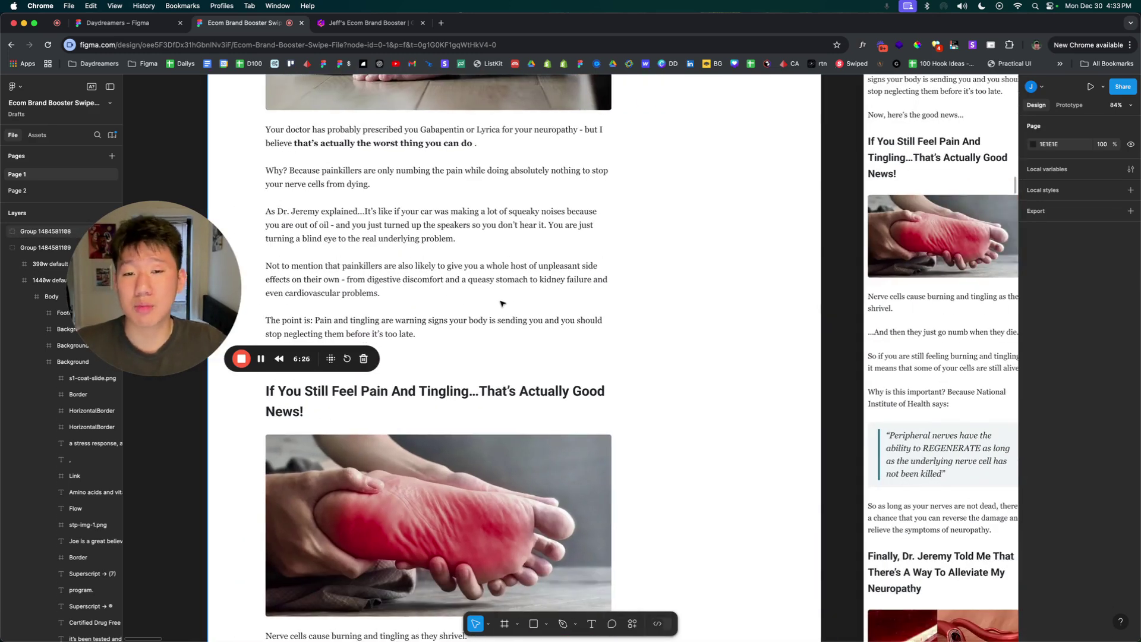
scroll(502, 304, left, 2)
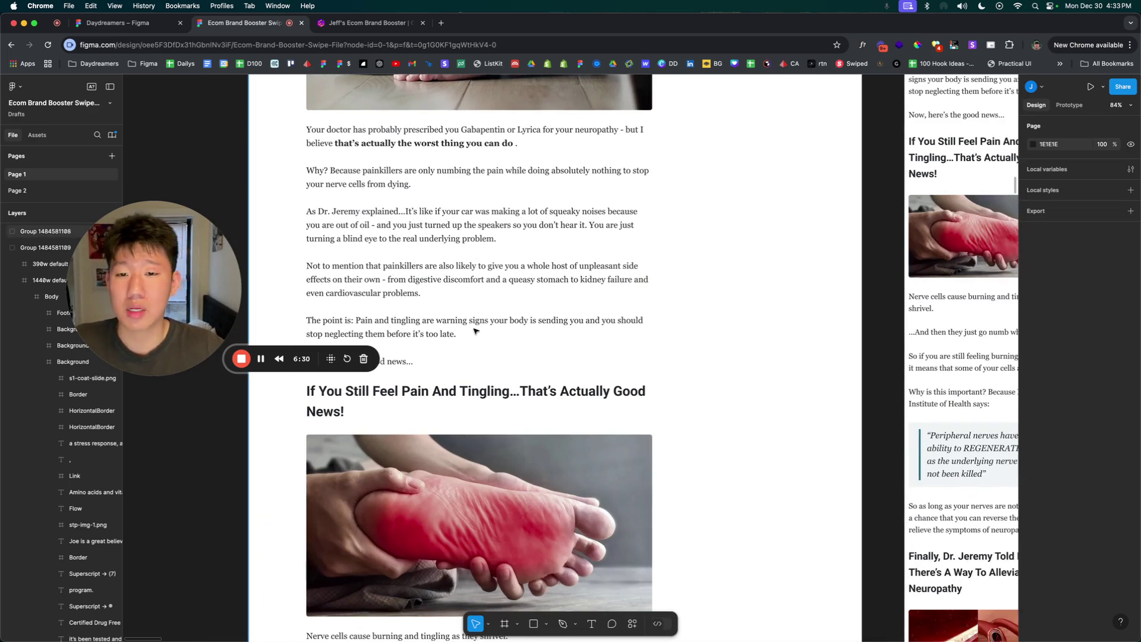
scroll(475, 331, left, 2)
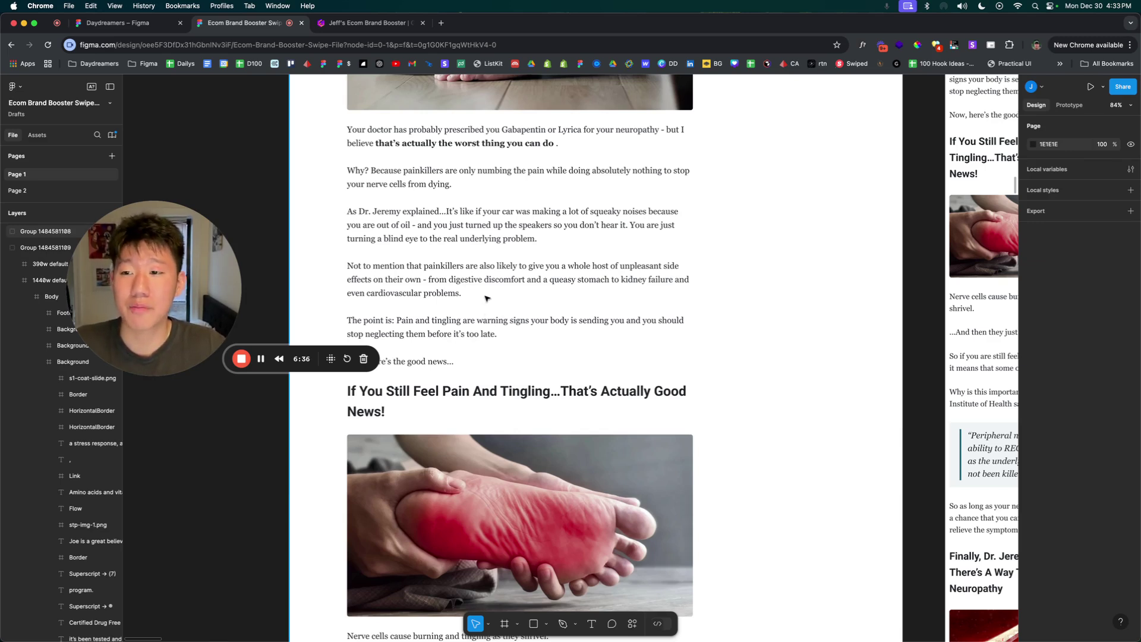
scroll(486, 298, down, 3)
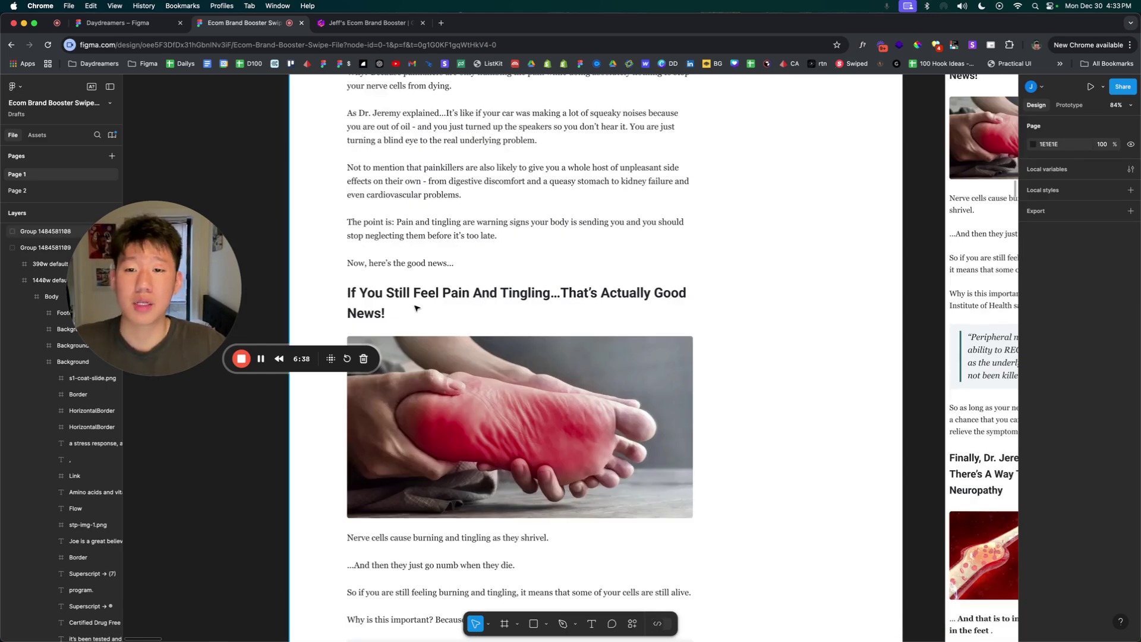
scroll(478, 319, down, 2)
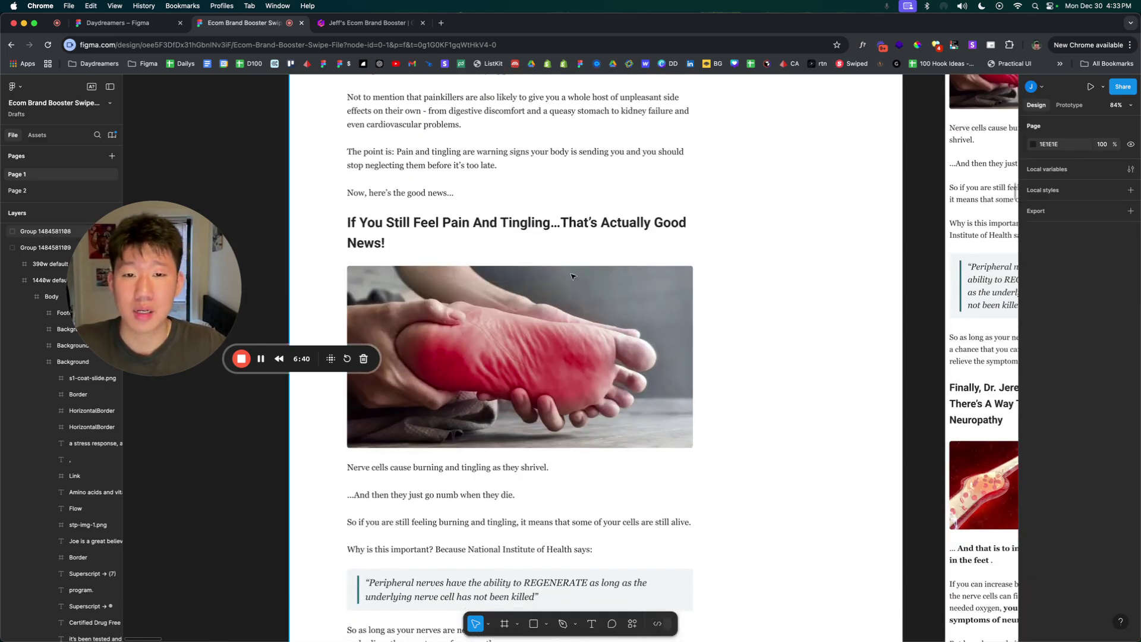
scroll(573, 276, down, 8)
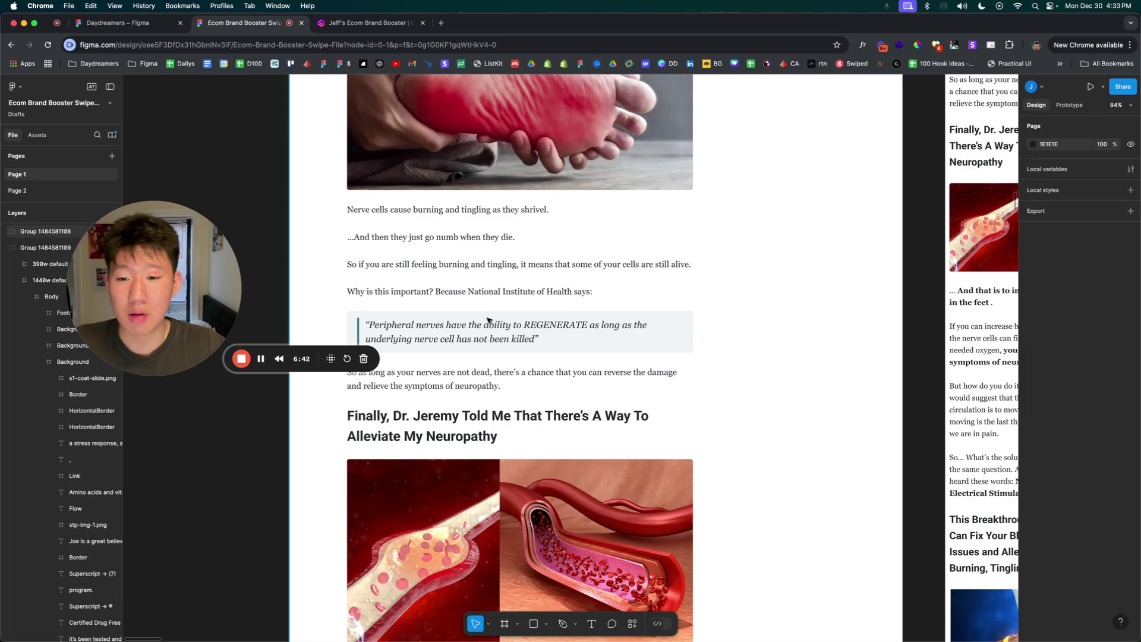
scroll(478, 375, down, 12)
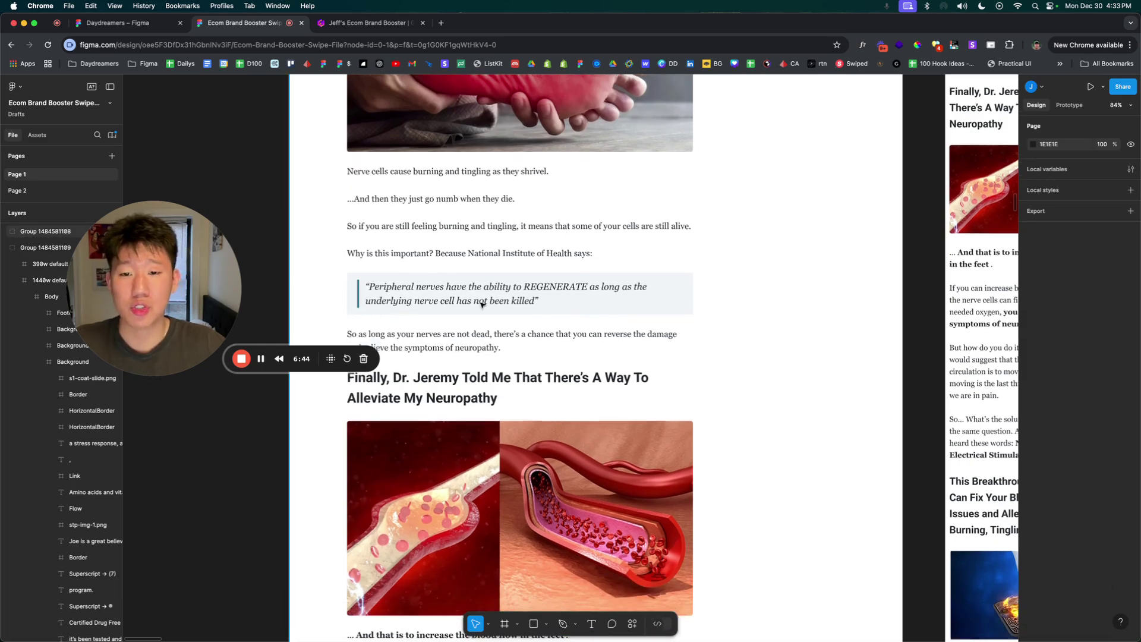
scroll(486, 305, down, 3)
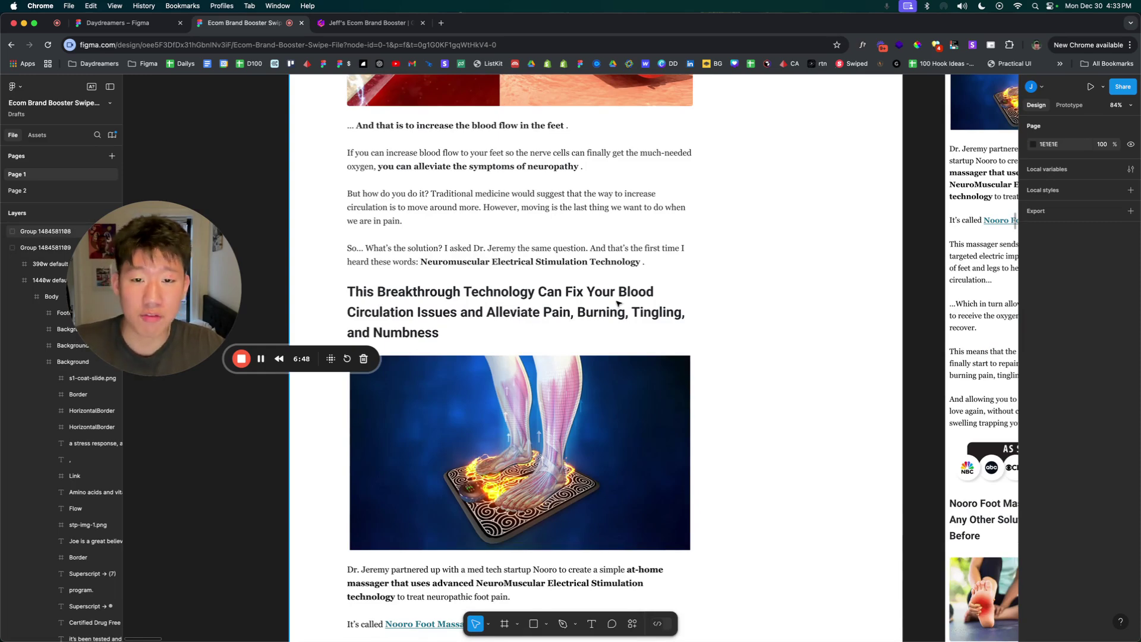
scroll(618, 303, down, 1)
scroll(458, 261, up, 6)
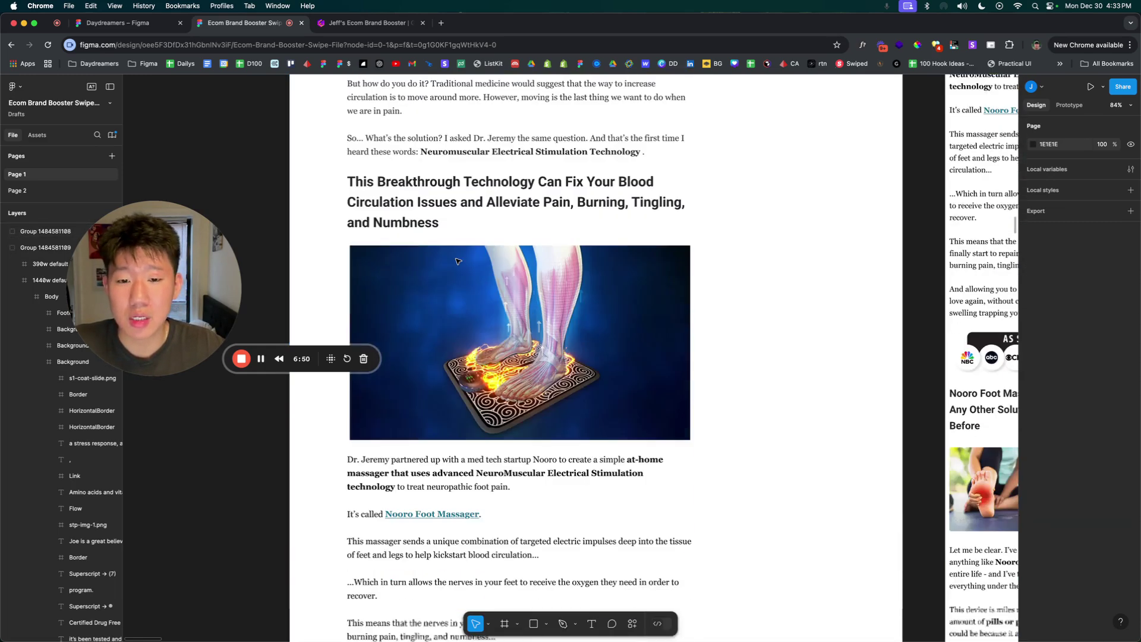
scroll(457, 260, down, 5)
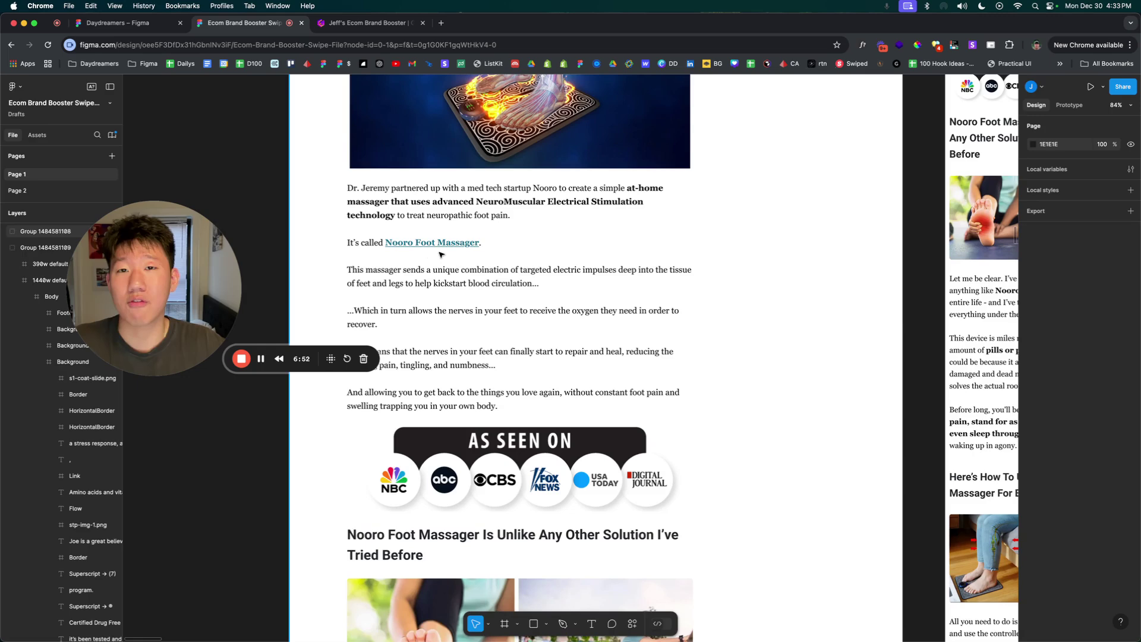
scroll(440, 259, down, 1)
scroll(440, 264, down, 8)
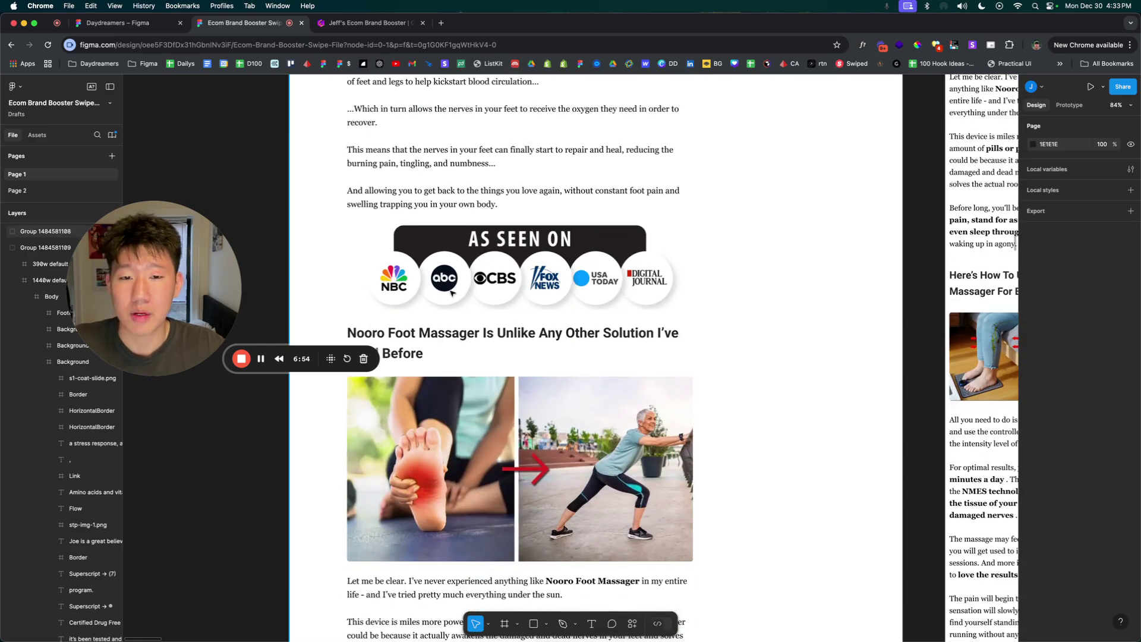
scroll(521, 248, down, 1)
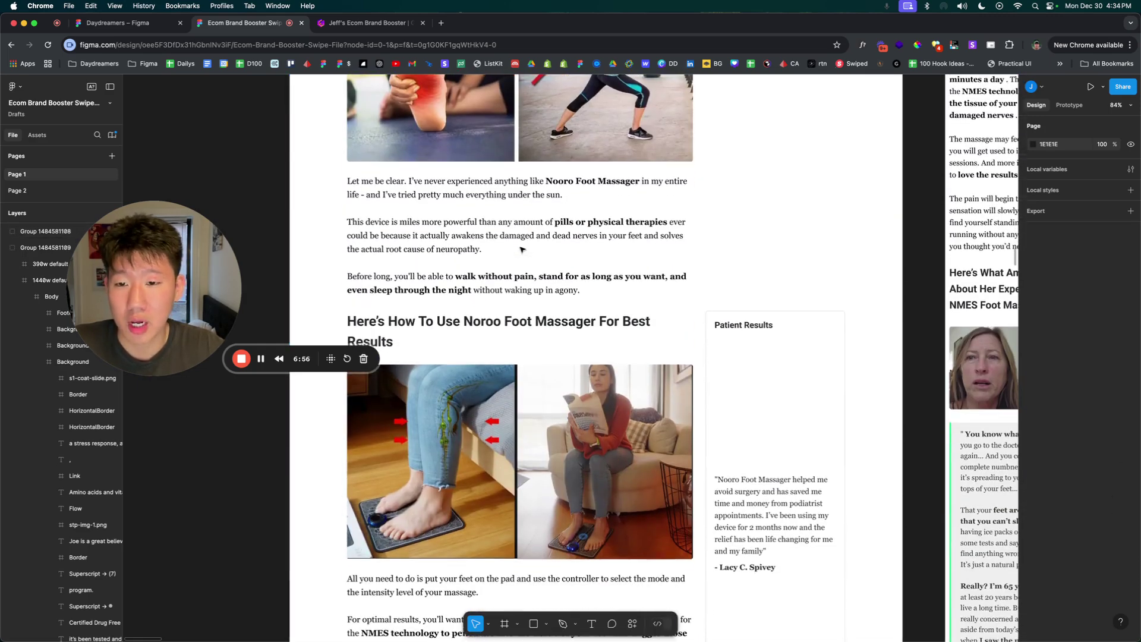
scroll(502, 330, down, 6)
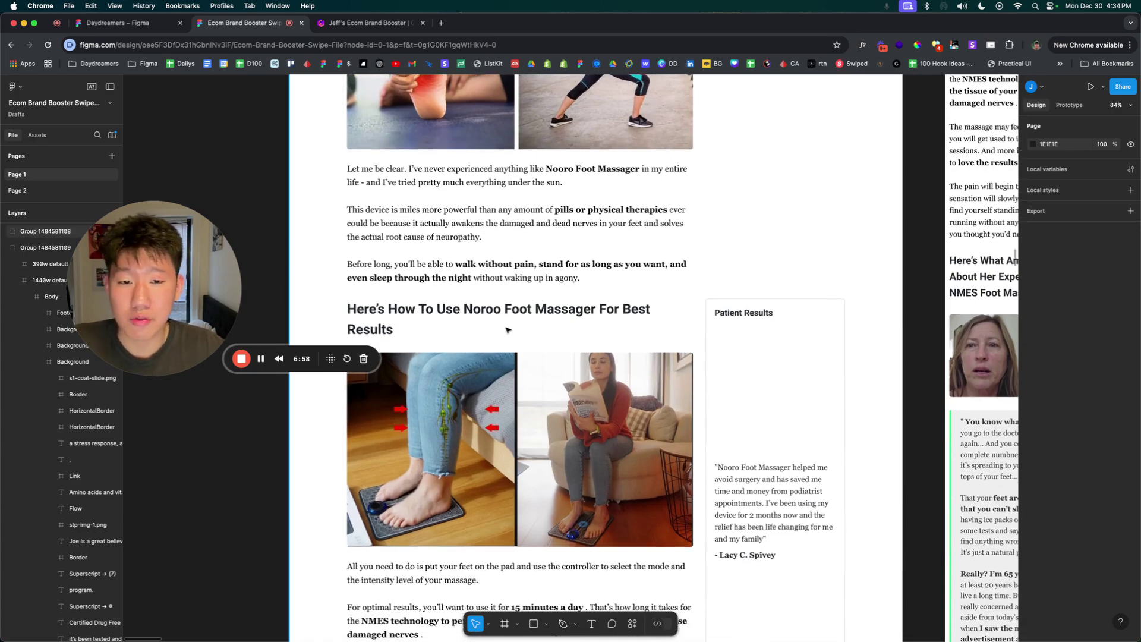
scroll(502, 323, down, 5)
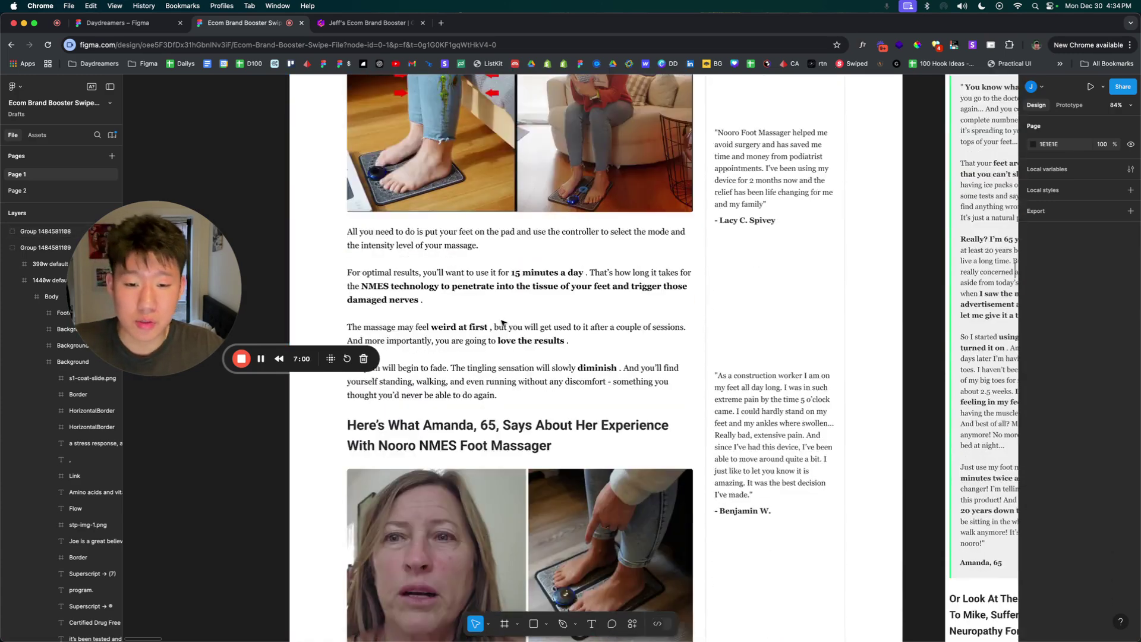
scroll(446, 264, down, 5)
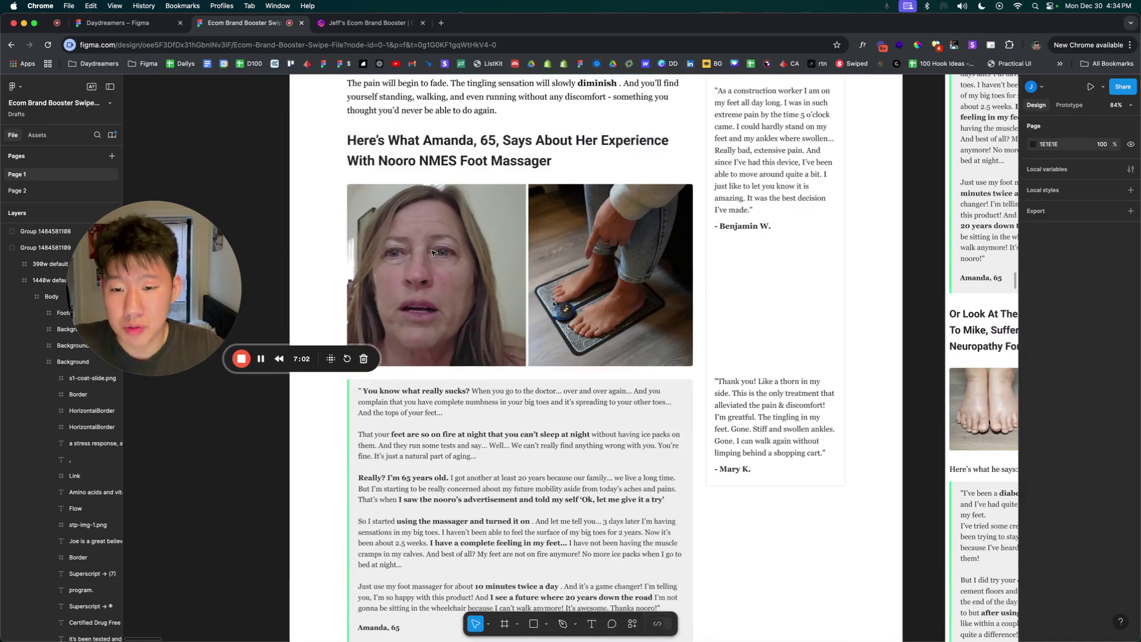
scroll(432, 252, down, 8)
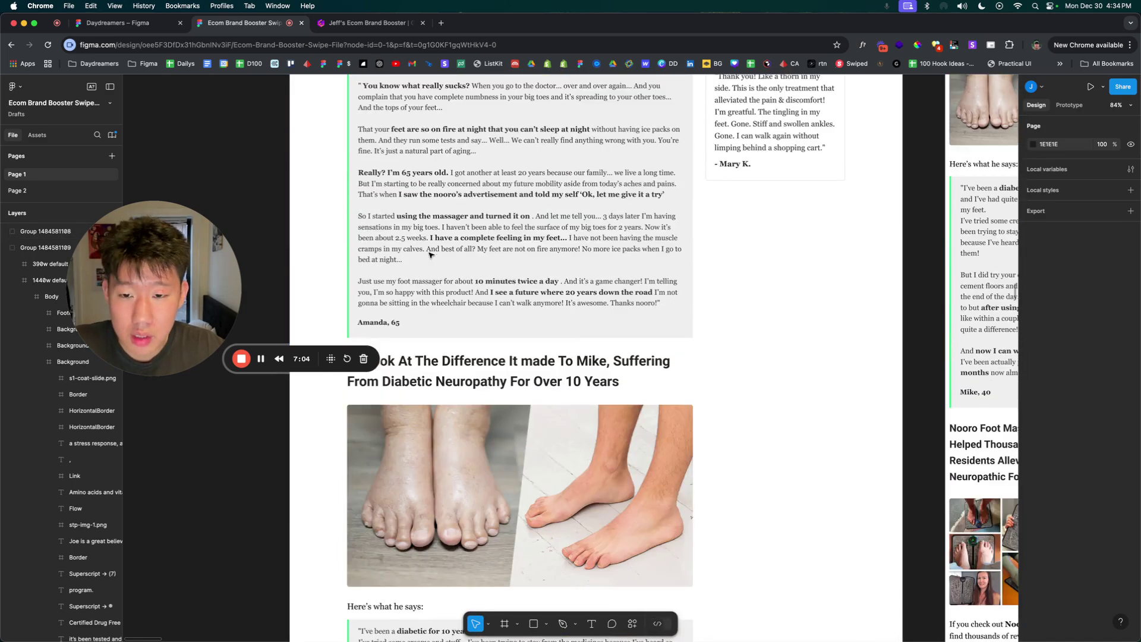
scroll(419, 268, down, 5)
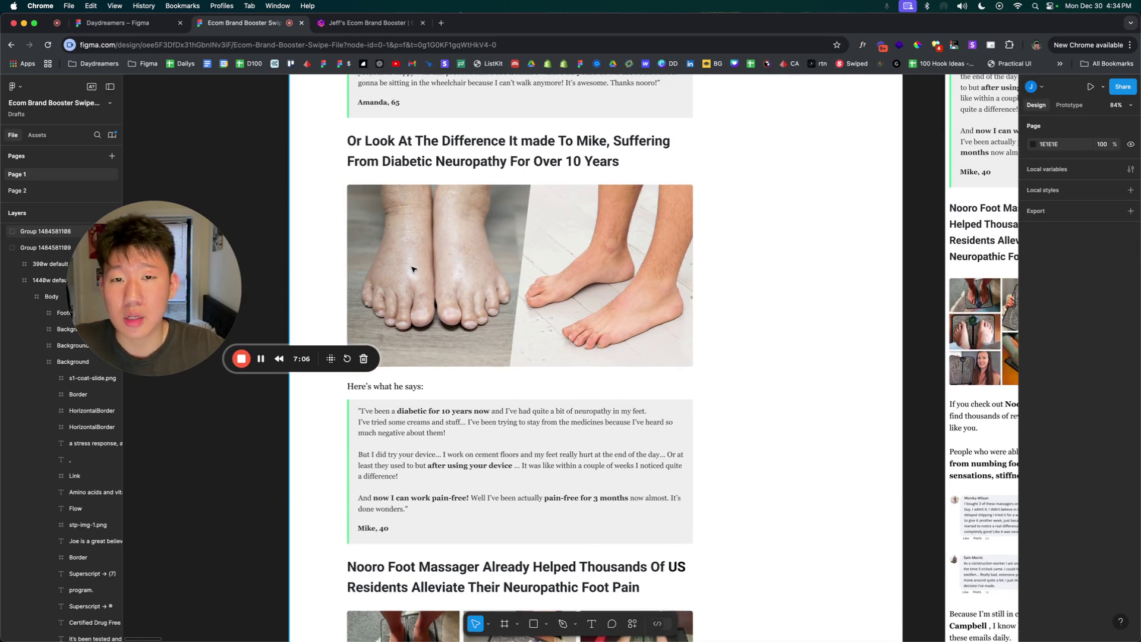
scroll(424, 269, down, 4)
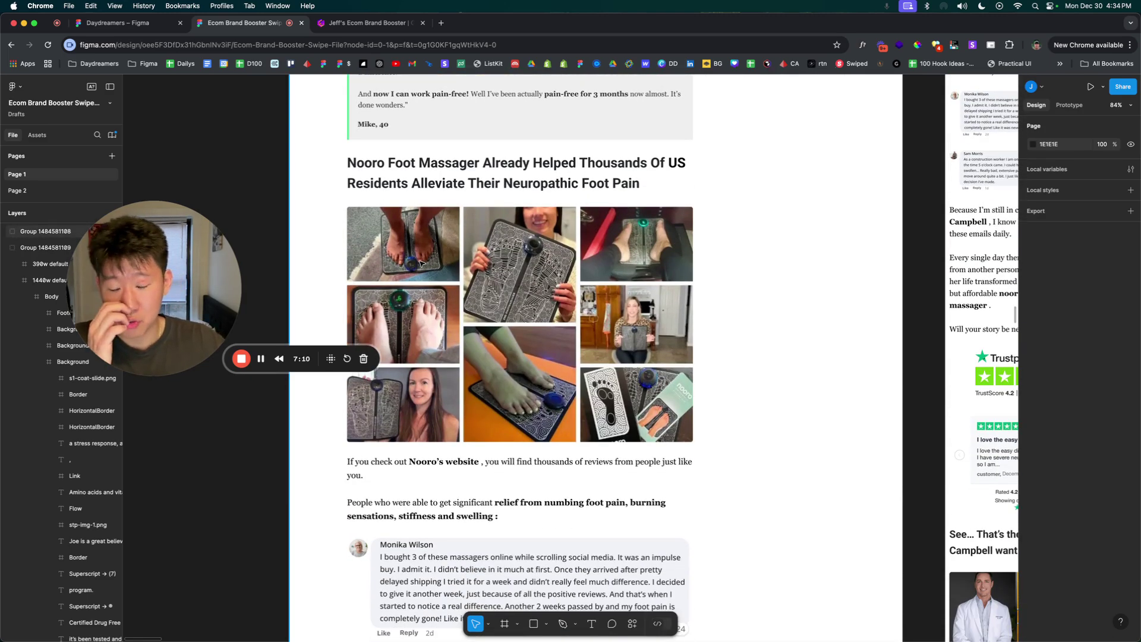
scroll(420, 263, down, 3)
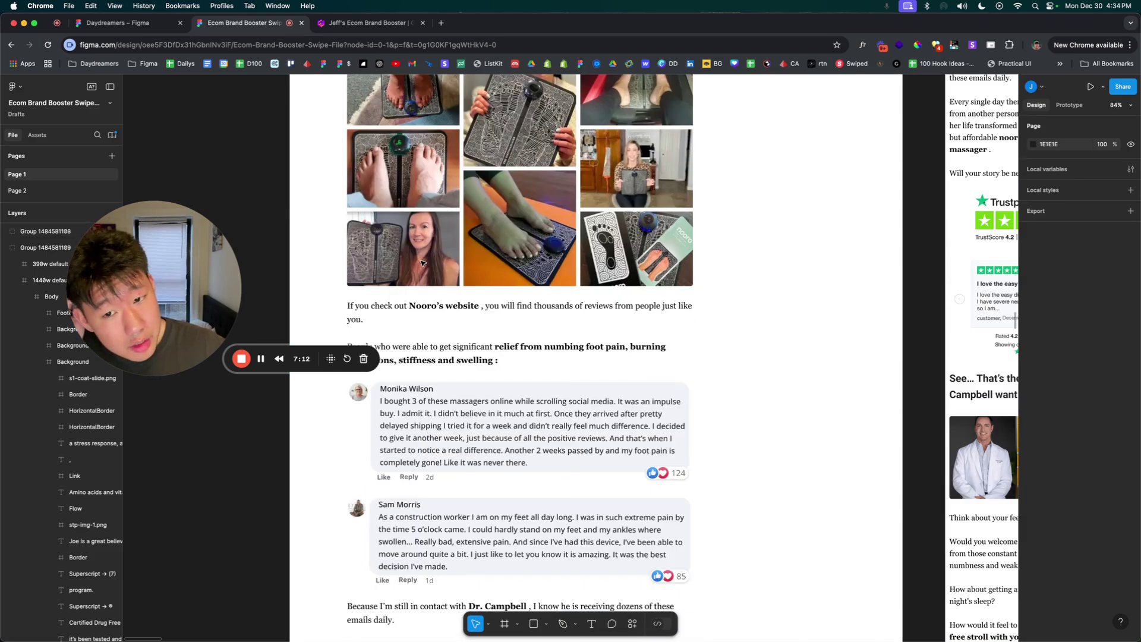
scroll(421, 264, down, 3)
scroll(493, 310, up, 1)
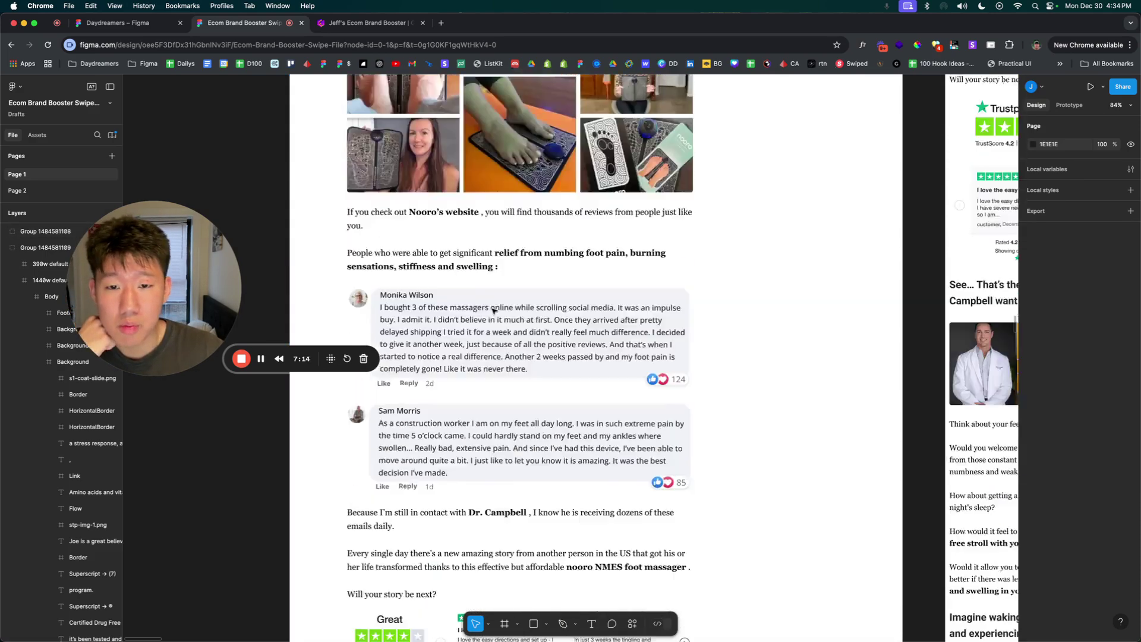
scroll(493, 311, down, 8)
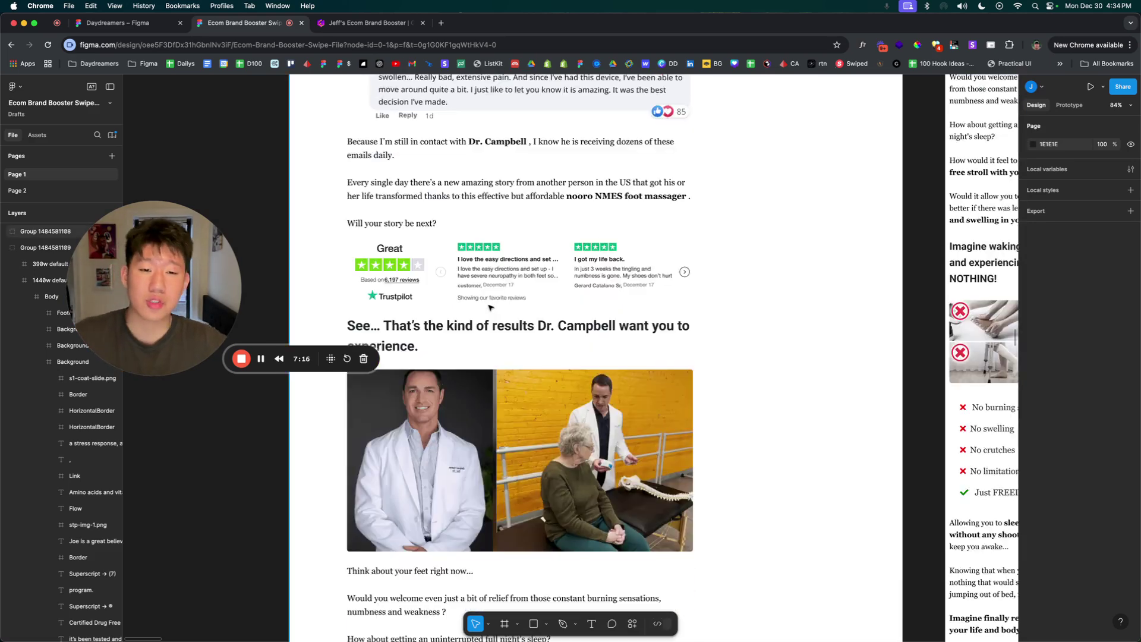
scroll(488, 306, down, 13)
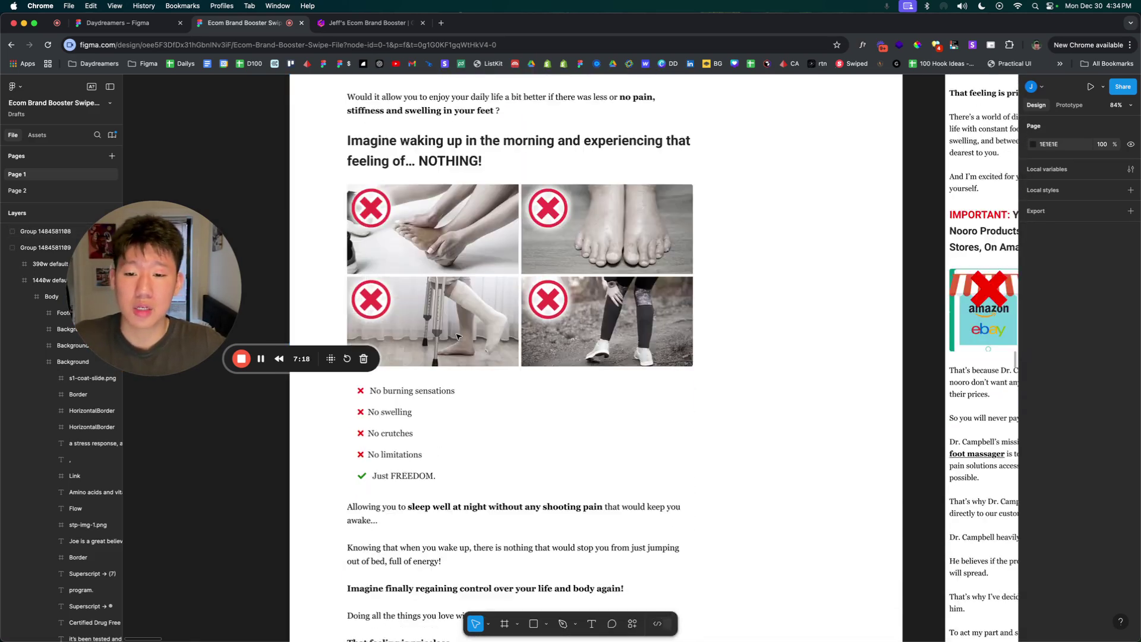
scroll(411, 314, up, 1)
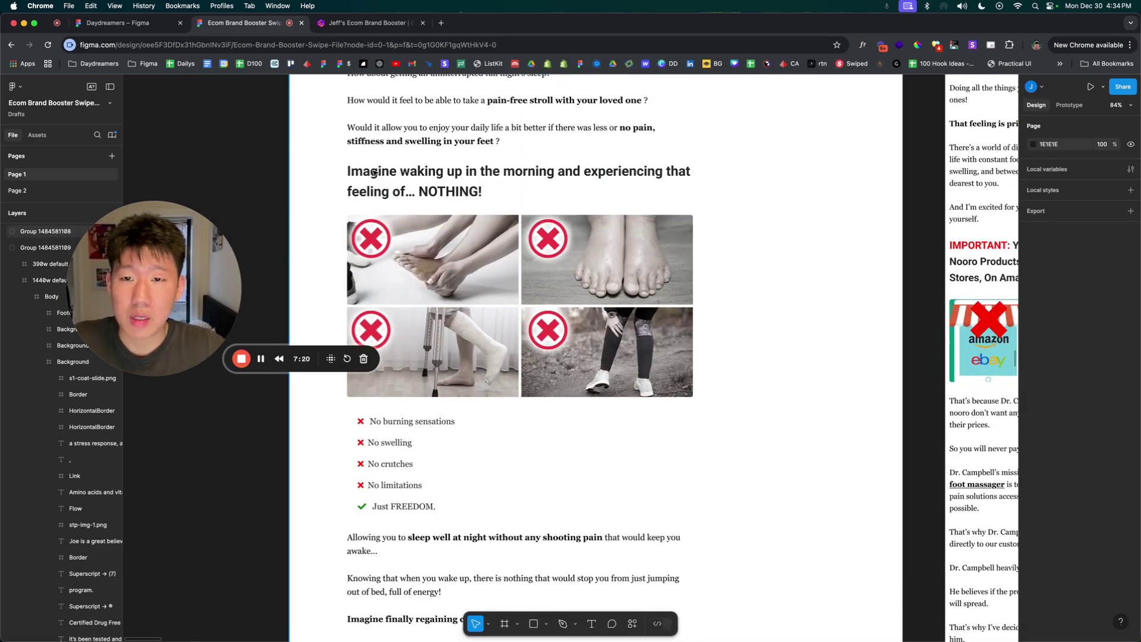
scroll(404, 242, down, 1)
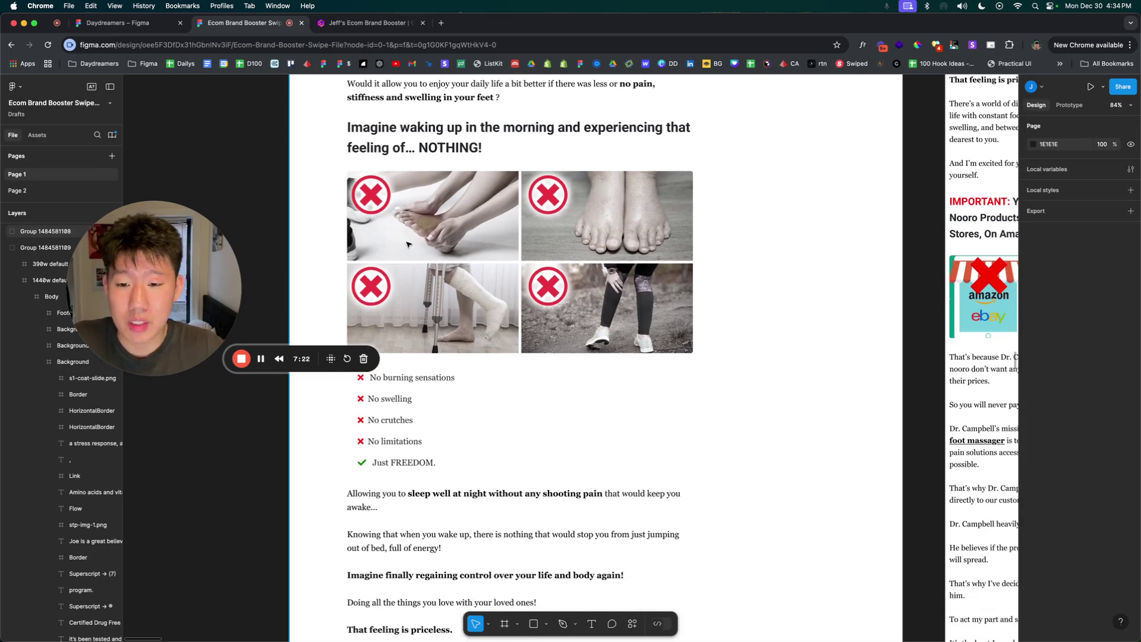
In Gamma's Benefits Section, highlight the phrase about audience pain points and desires.
click(369, 23)
scroll(409, 279, down, 3)
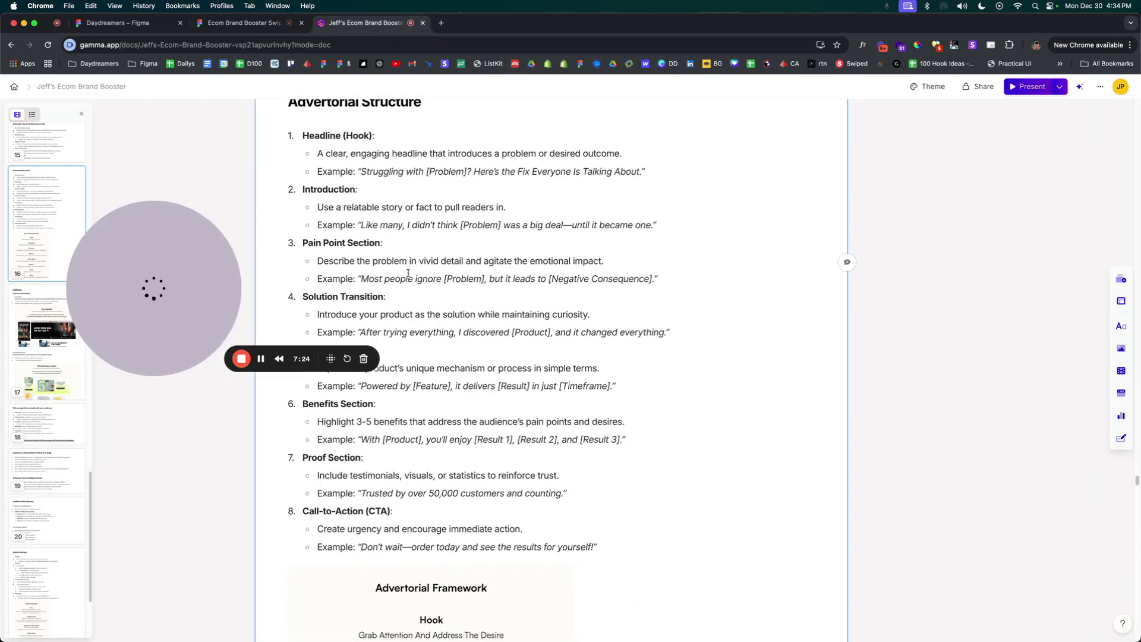
drag(624, 278, 480, 277)
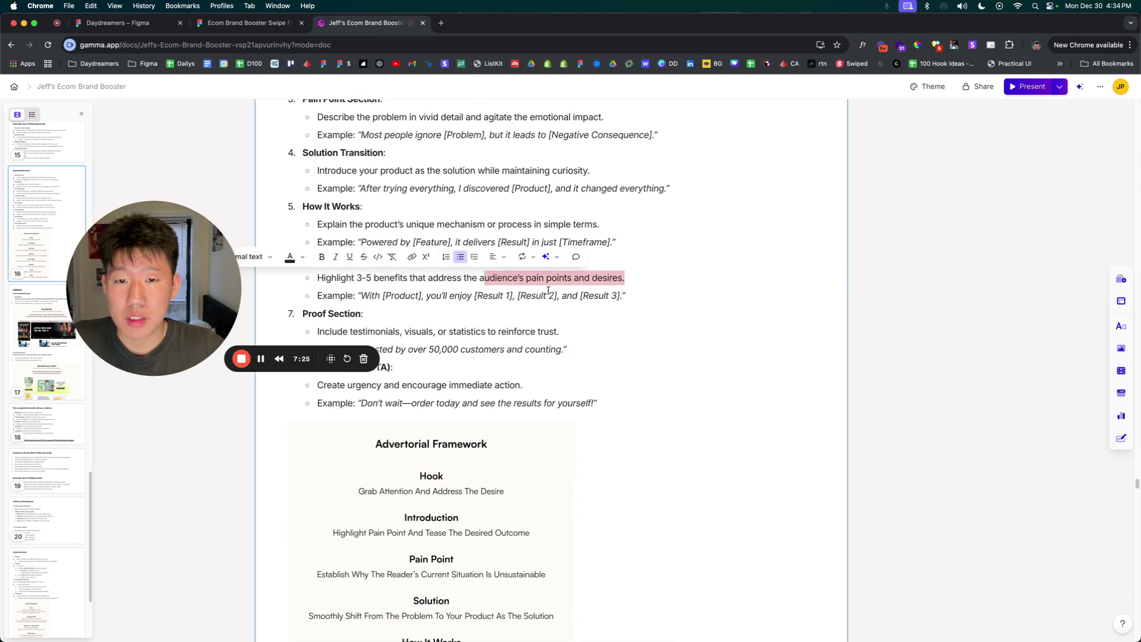
Back in Figma, move past the Nooro frame to the ONNIT advertorial's Featured In logos.
click(247, 23)
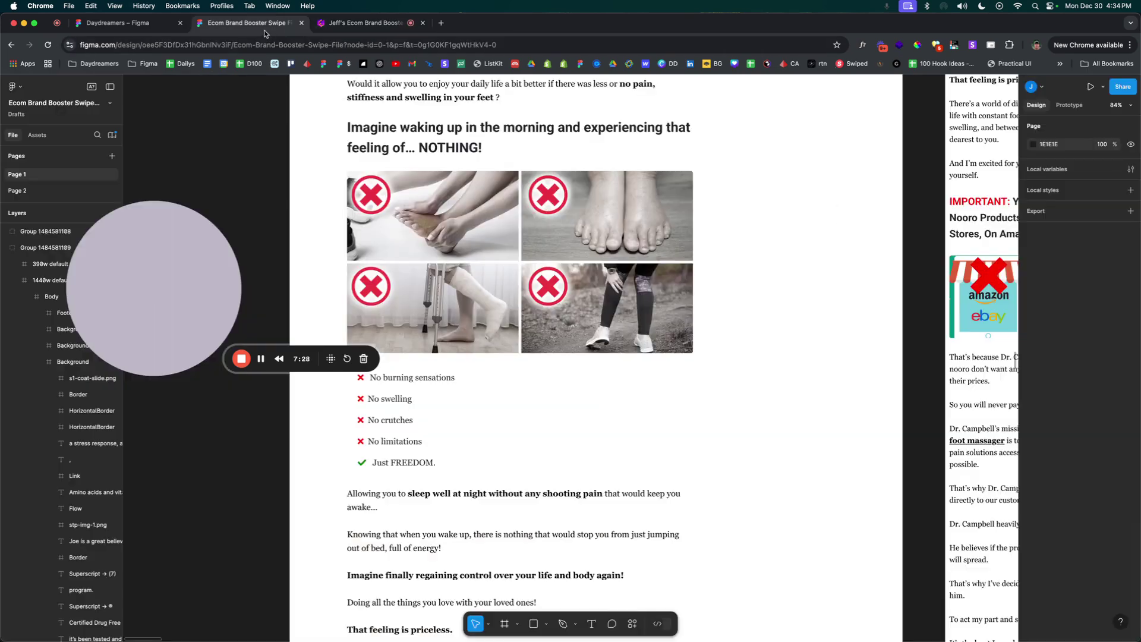
scroll(473, 236, down, 10)
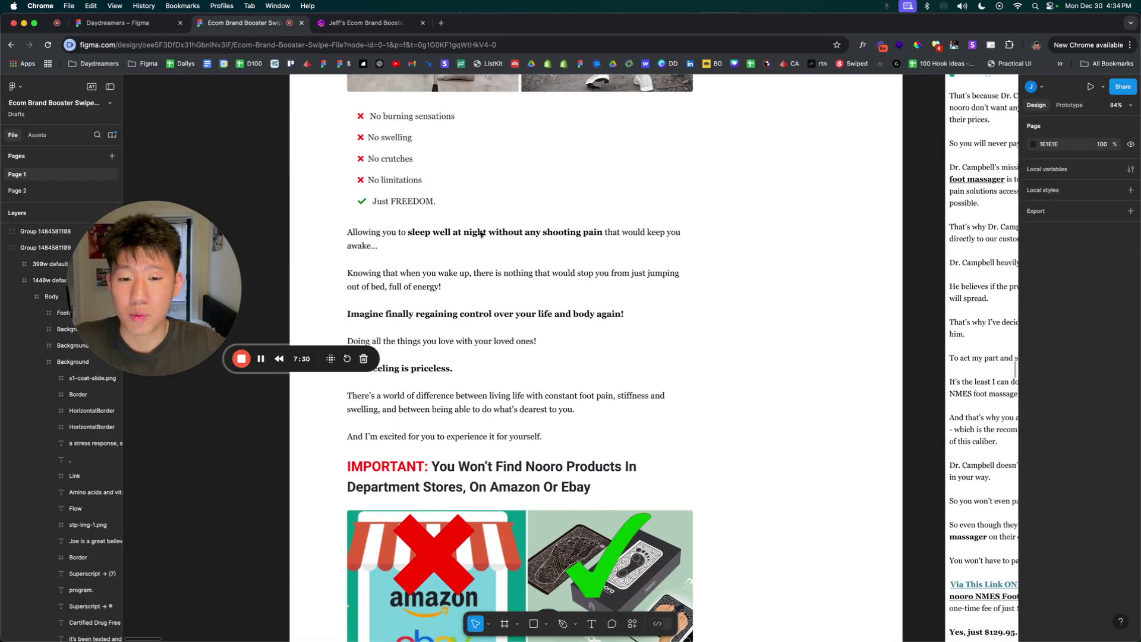
scroll(481, 239, down, 9)
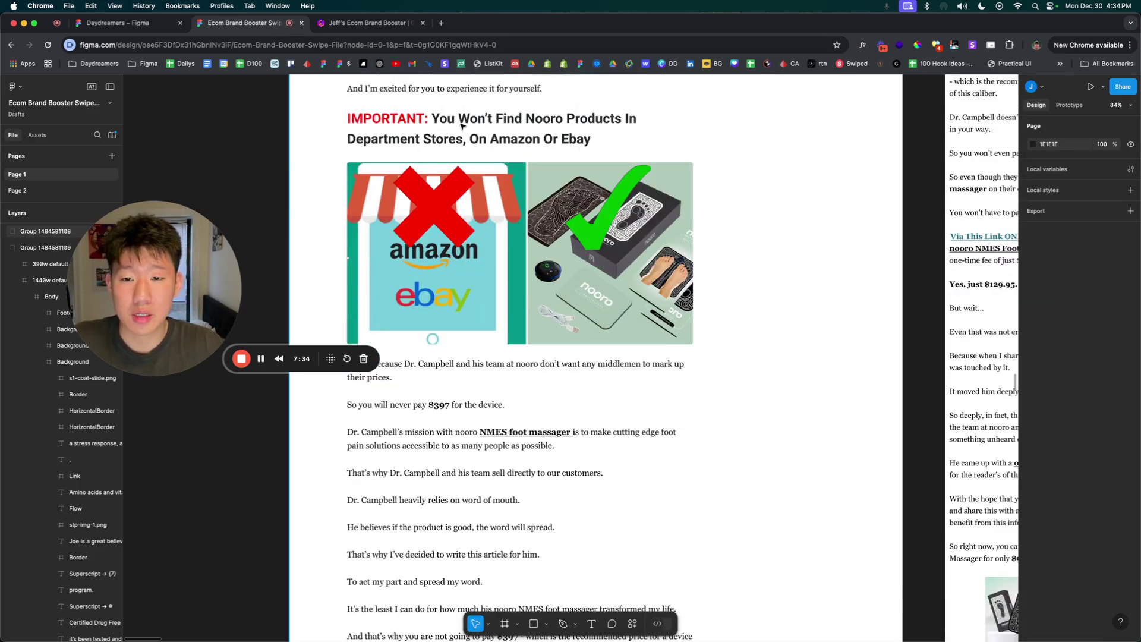
scroll(462, 126, down, 17)
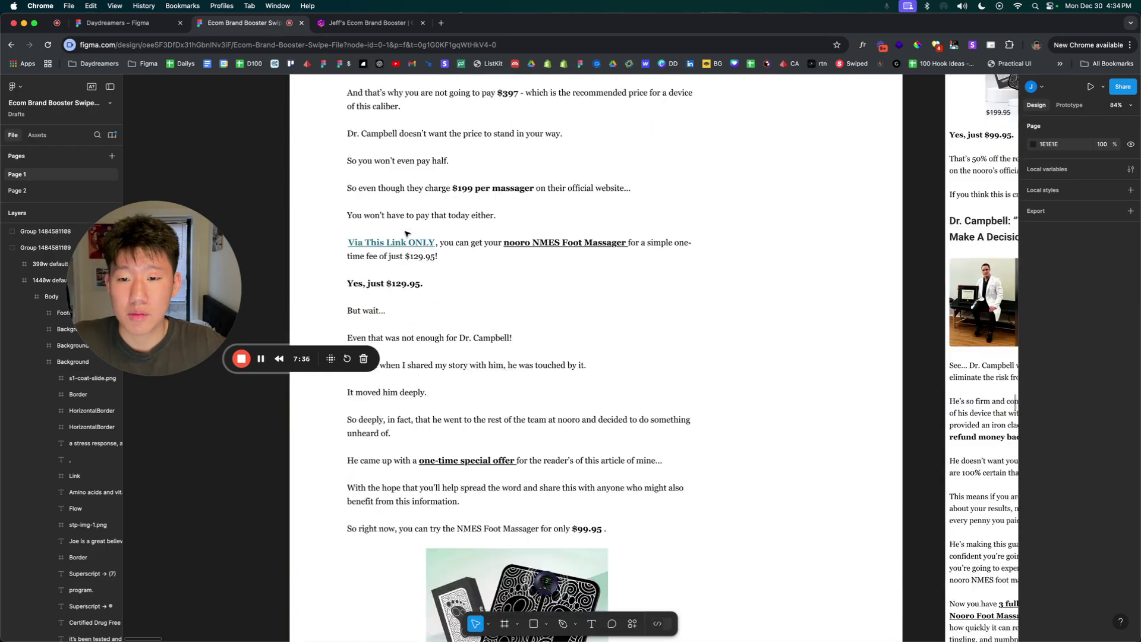
scroll(406, 232, down, 20)
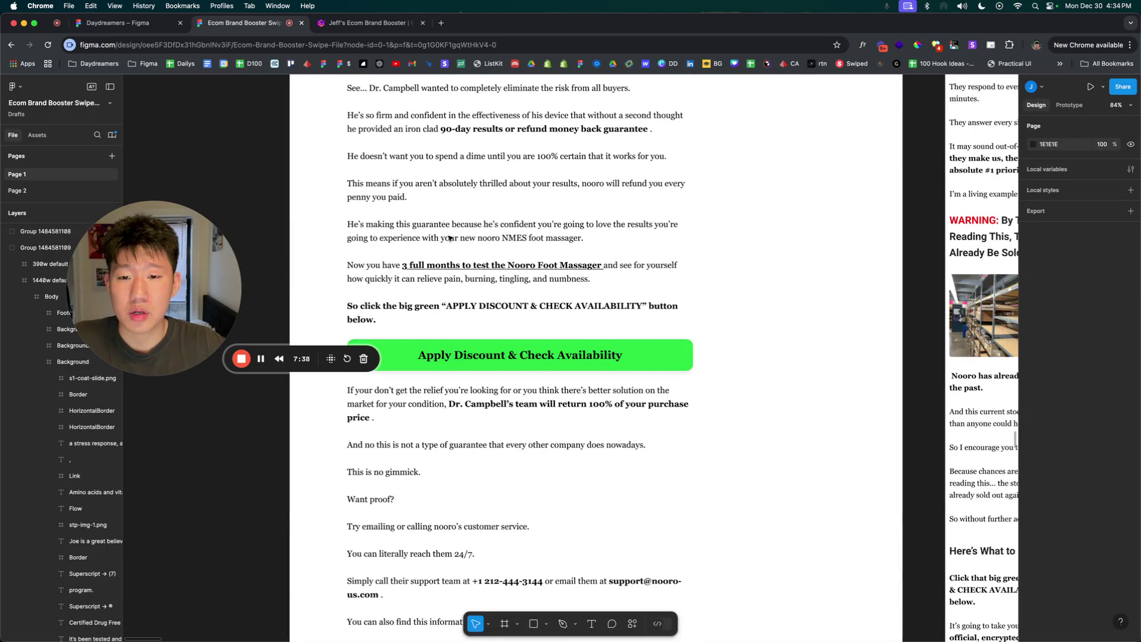
scroll(449, 238, down, 20)
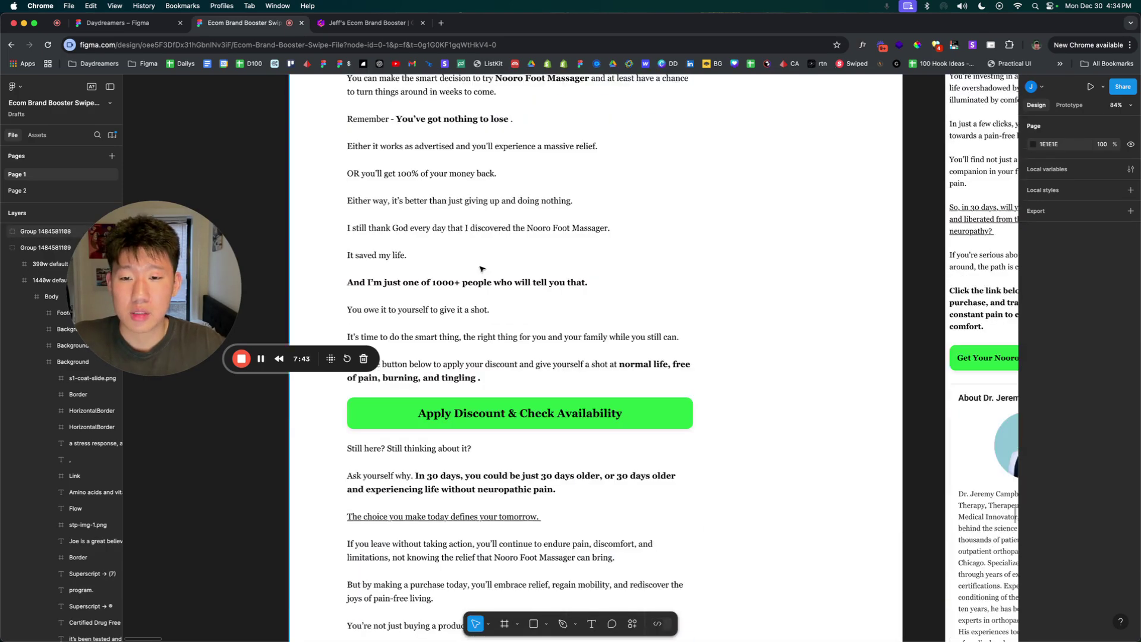
scroll(484, 280, down, 20)
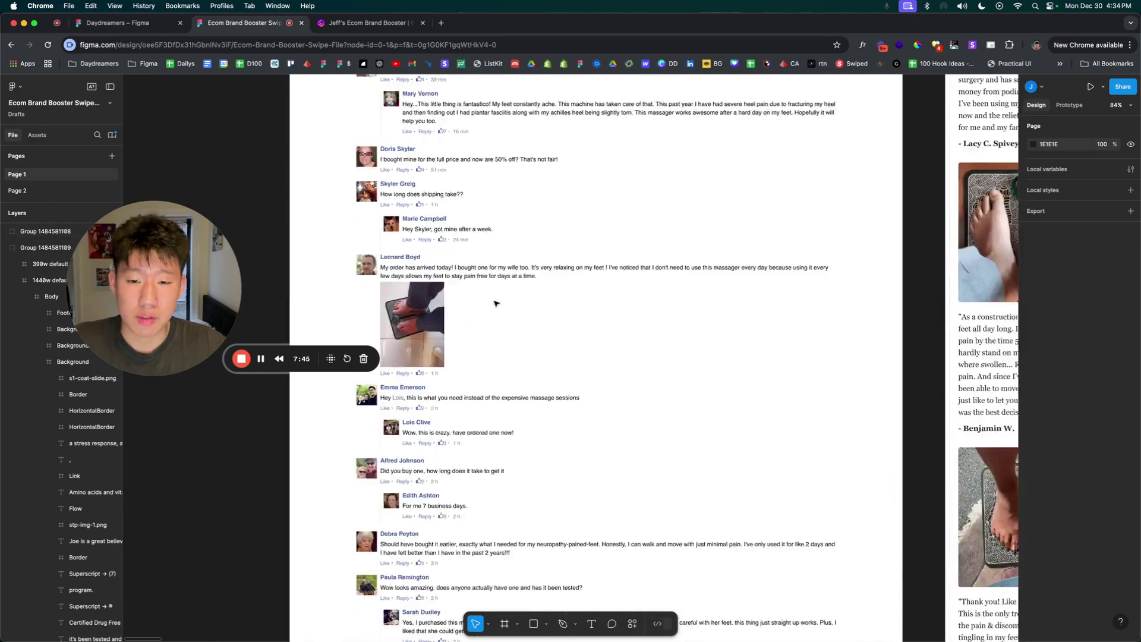
scroll(496, 304, up, 15)
scroll(502, 301, down, 10)
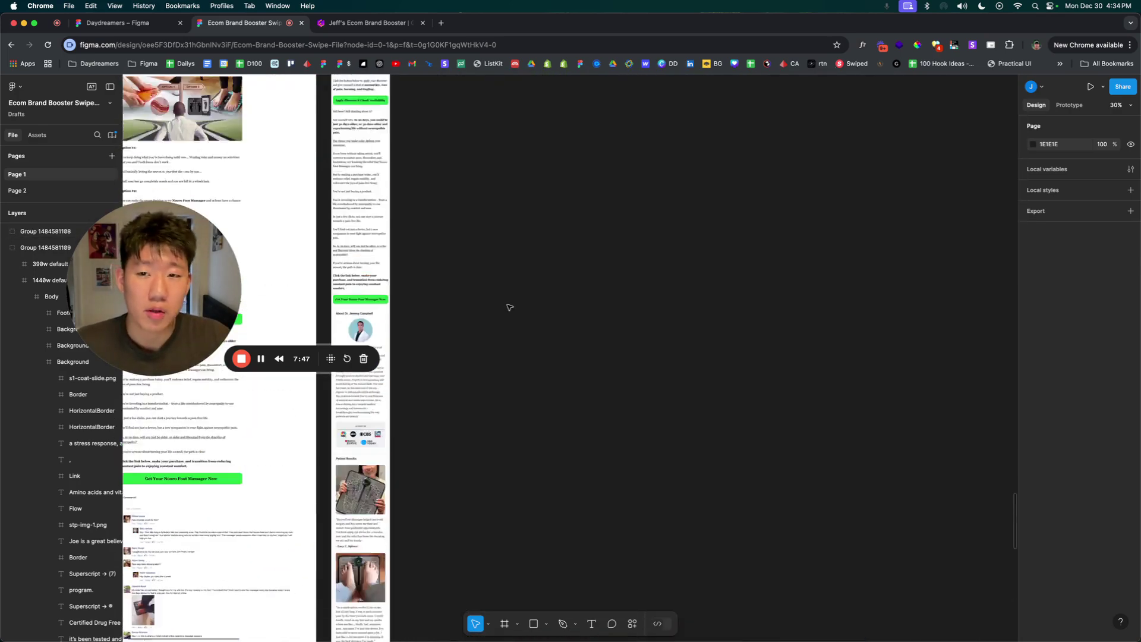
scroll(489, 279, down, 15)
scroll(489, 279, down, 8)
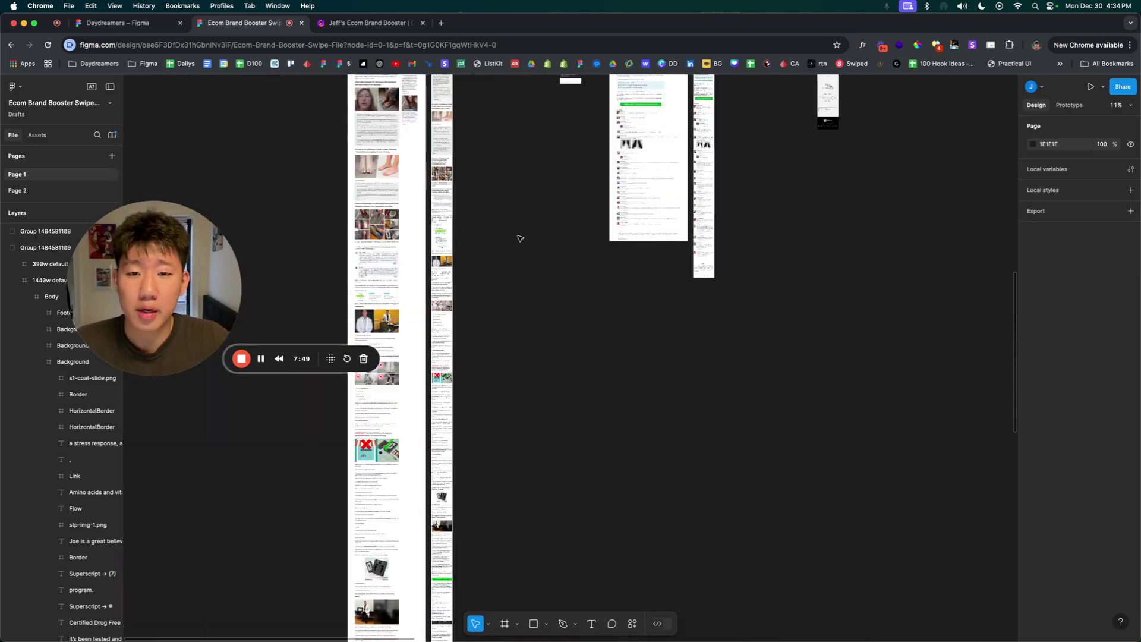
scroll(520, 238, up, 8)
scroll(522, 249, up, 12)
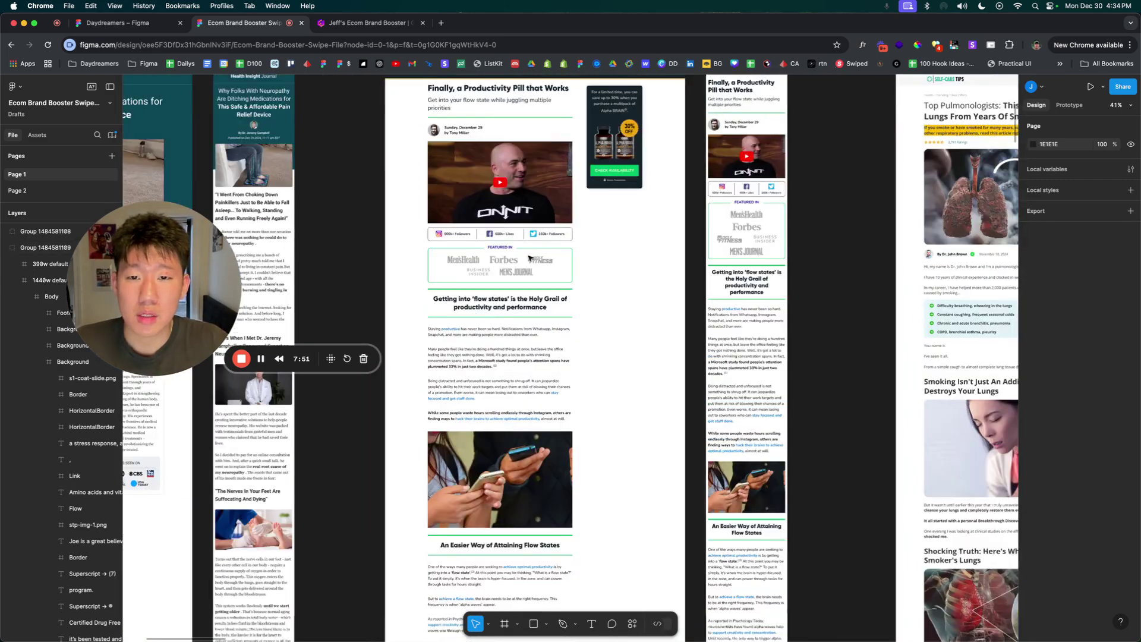
scroll(529, 258, right, 3)
scroll(479, 262, up, 8)
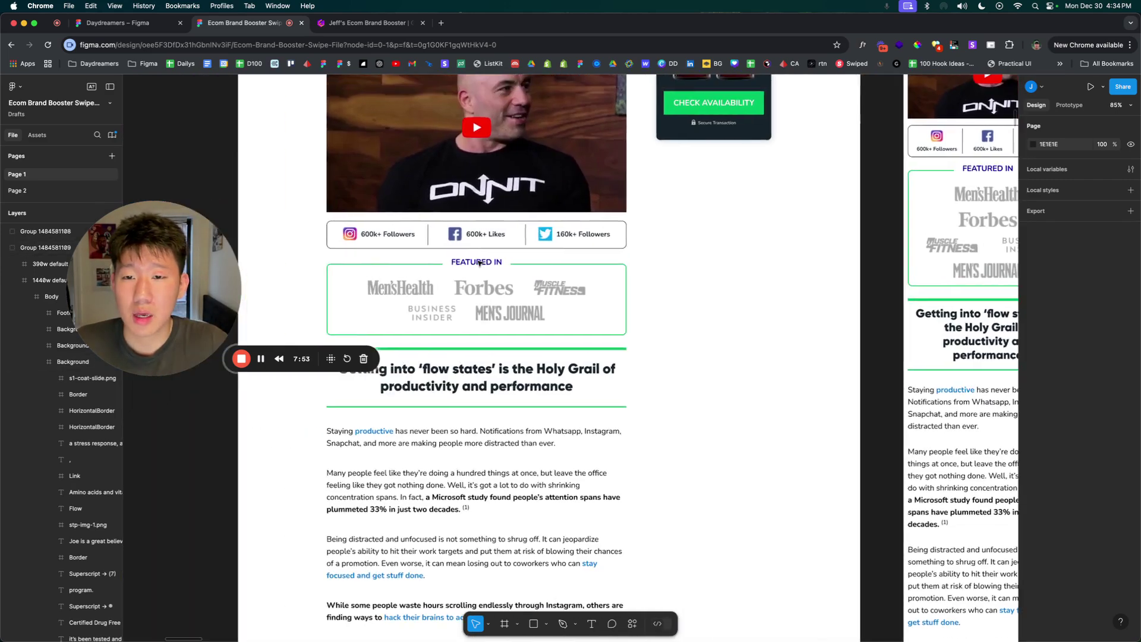
Bring up the ONNIT headline, video and Alpha Brain 30%-off offer beside its mobile version.
scroll(478, 262, up, 8)
scroll(479, 262, left, 2)
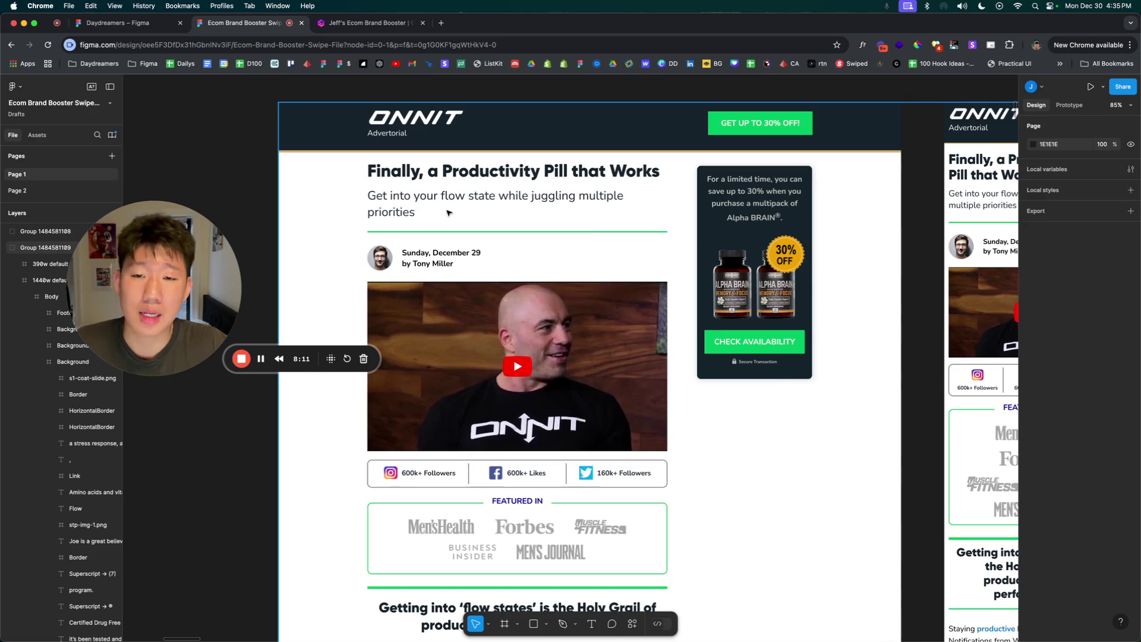
click(349, 158)
key(Escape)
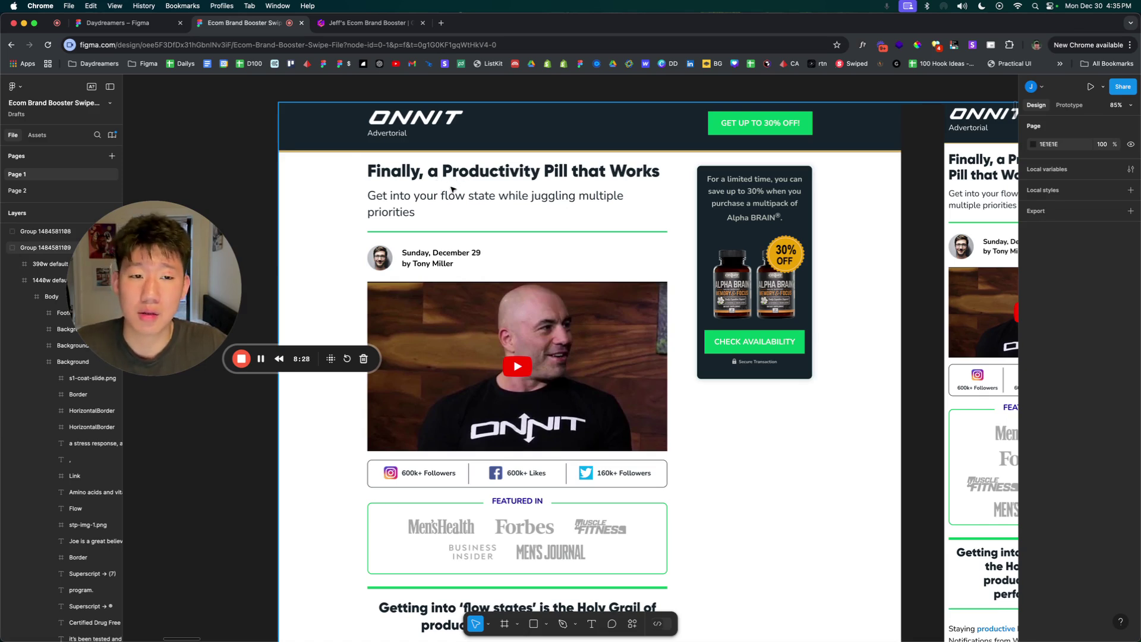
scroll(452, 189, right, 3)
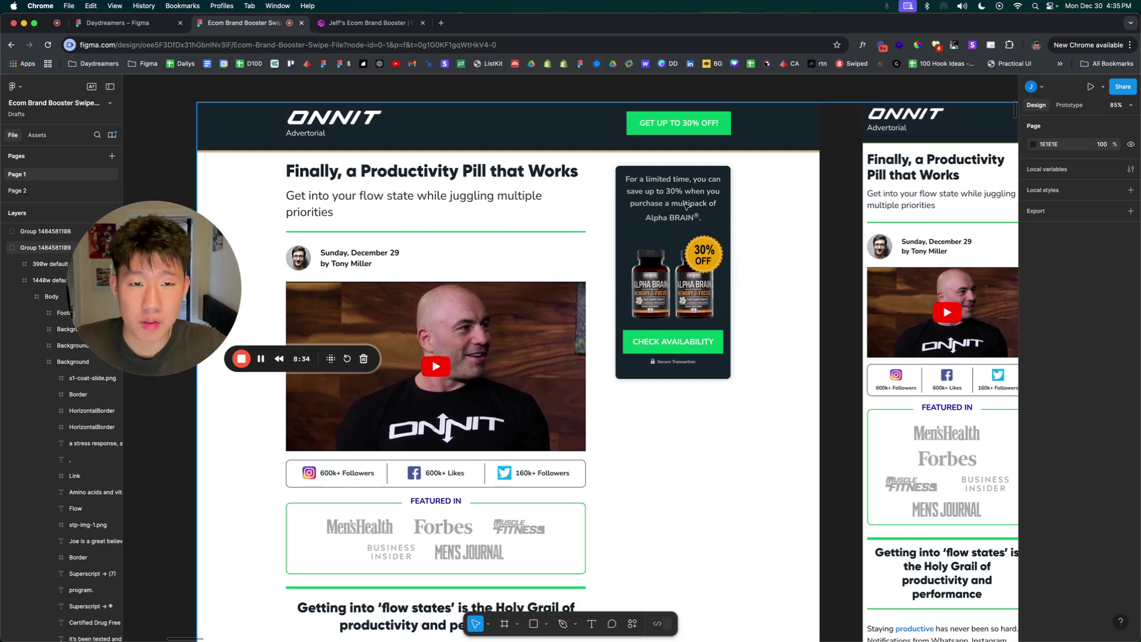
Scroll through the Alpha BRAIN testimonials to the five-herb nutrients and Endorsed by Joe Rogan sections.
scroll(708, 280, down, 5)
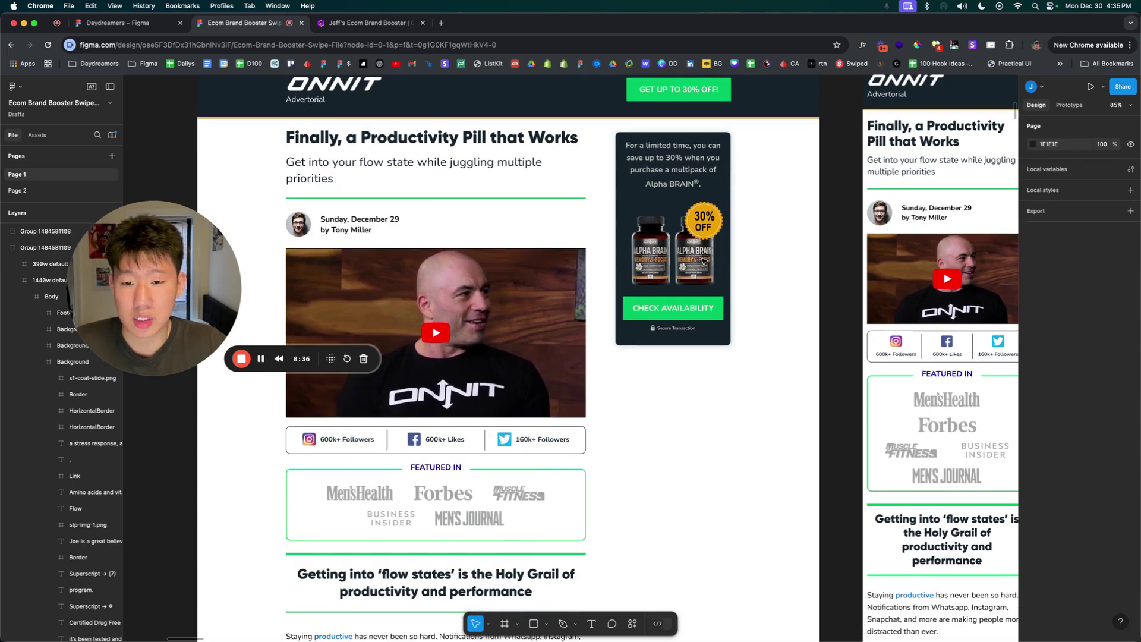
scroll(346, 313, down, 6)
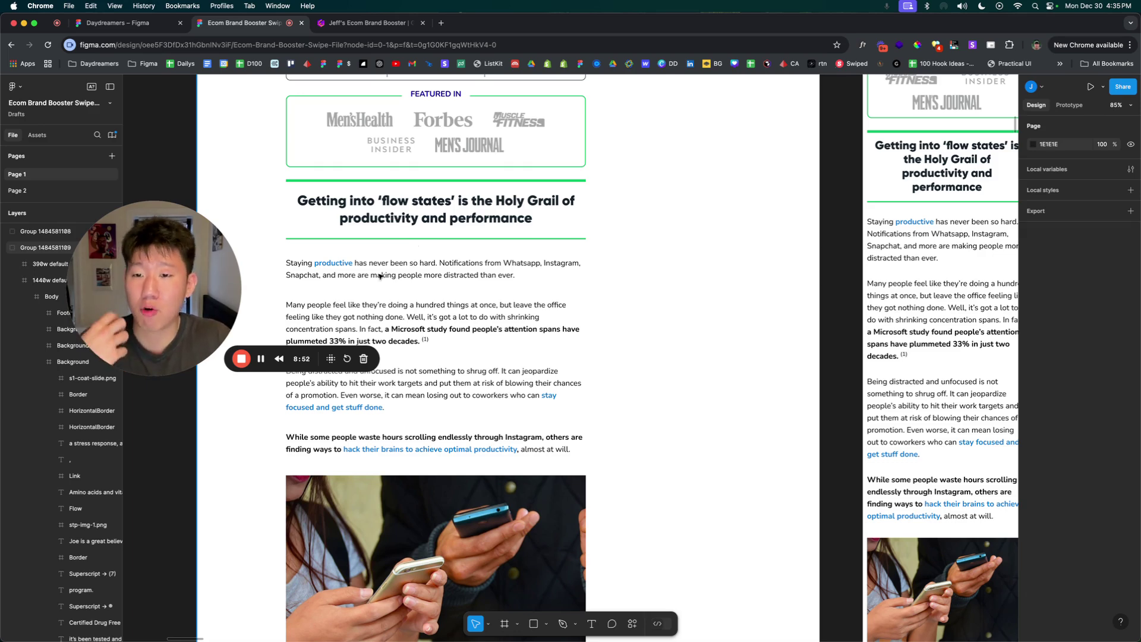
scroll(389, 249, down, 3)
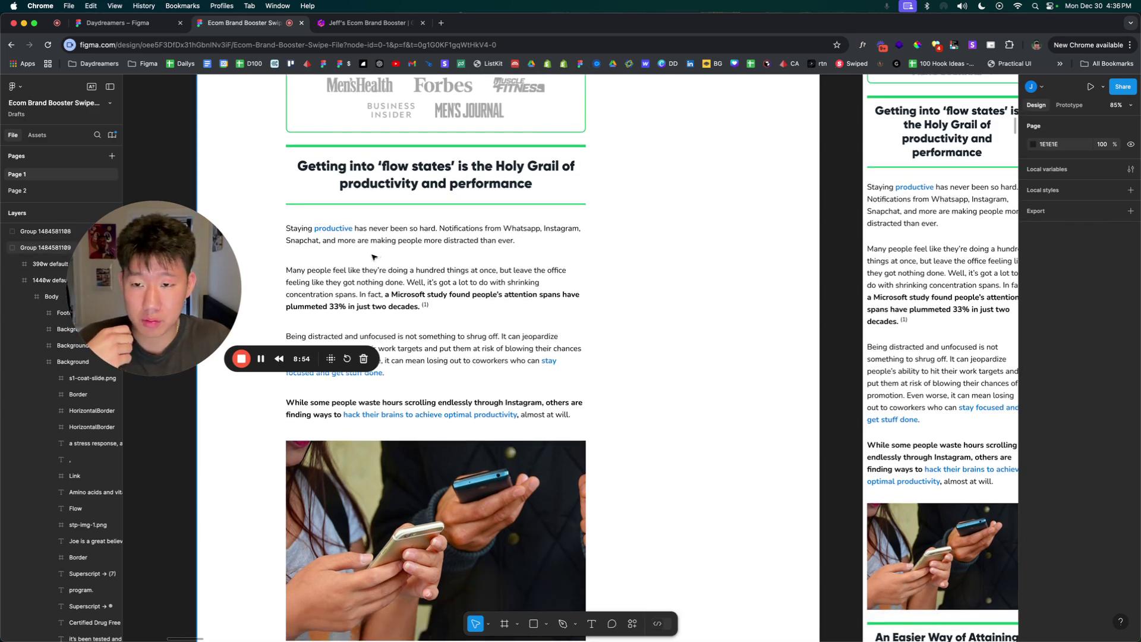
scroll(361, 245, down, 2)
scroll(346, 208, down, 3)
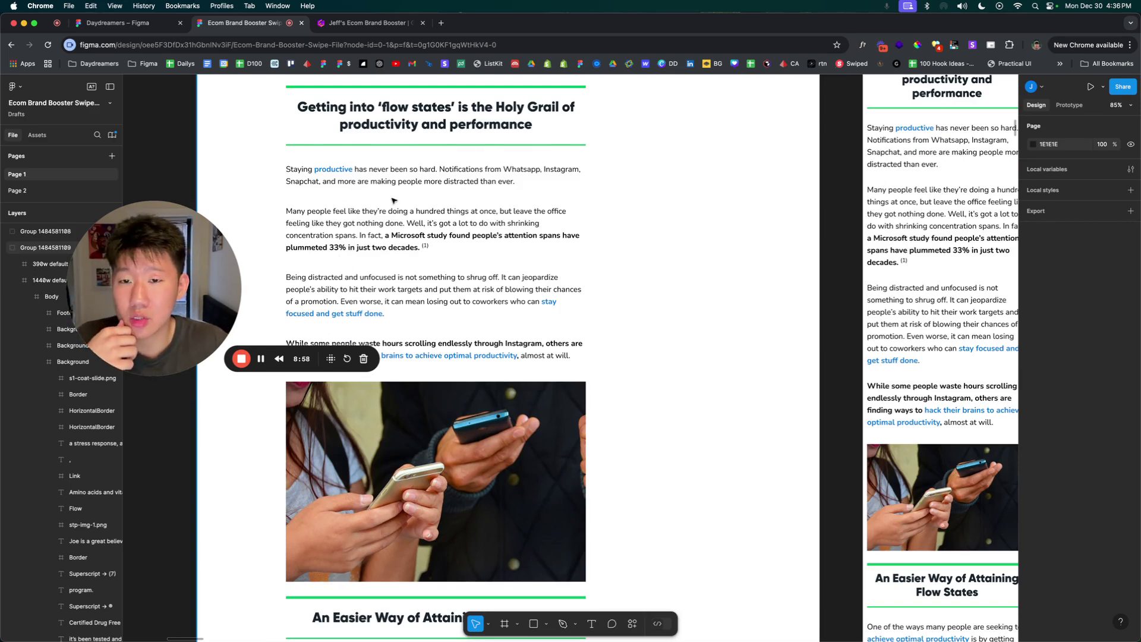
scroll(386, 250, down, 2)
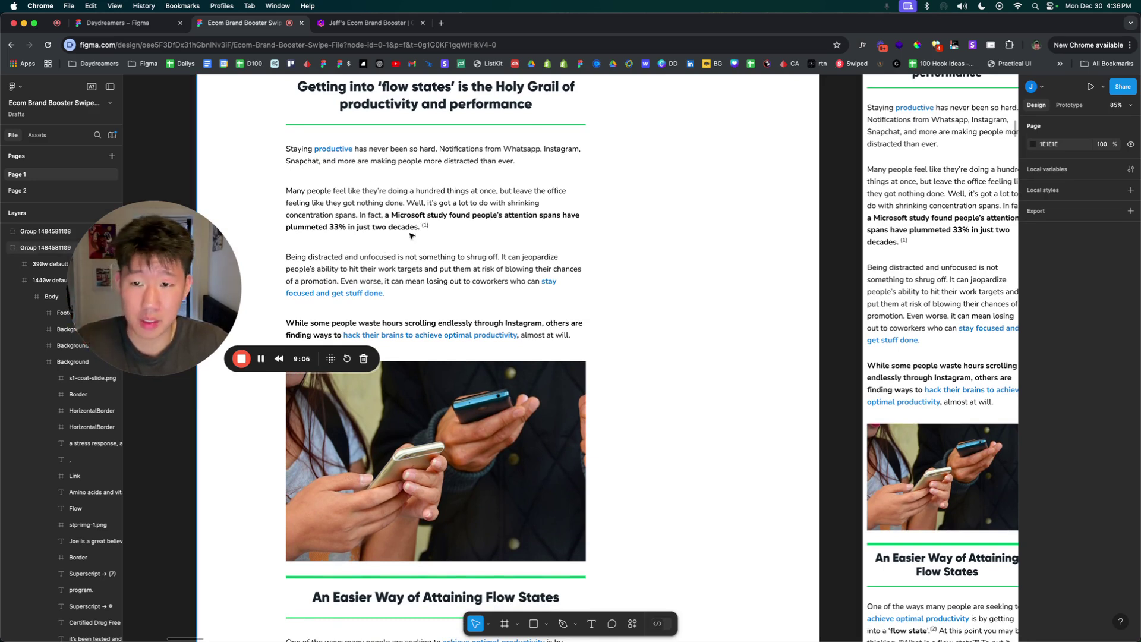
scroll(368, 273, down, 5)
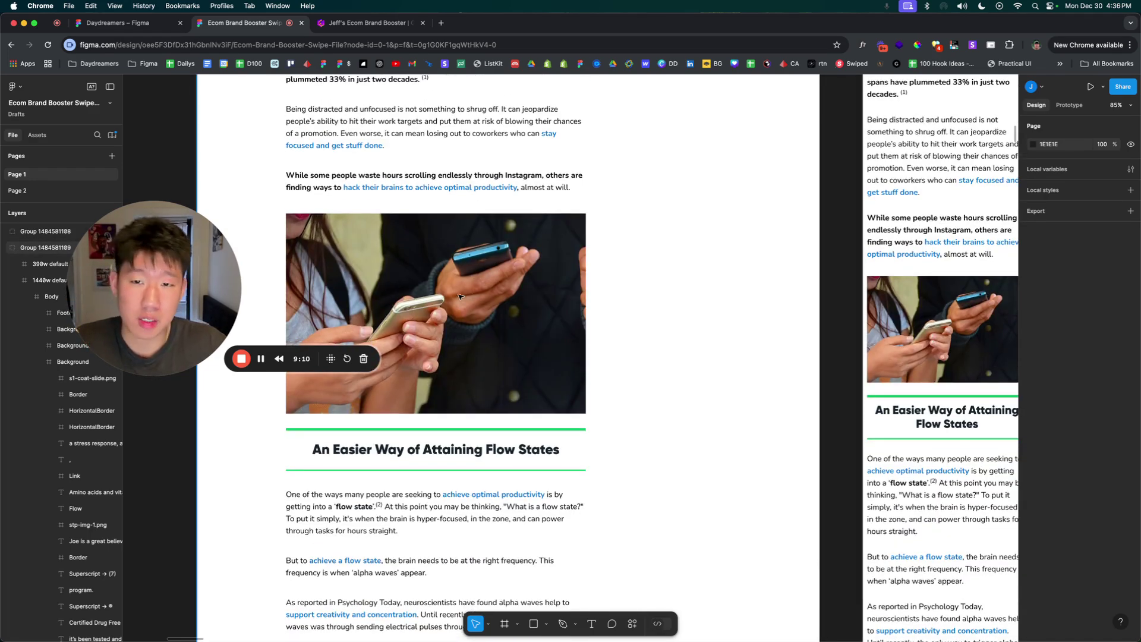
scroll(461, 277, down, 10)
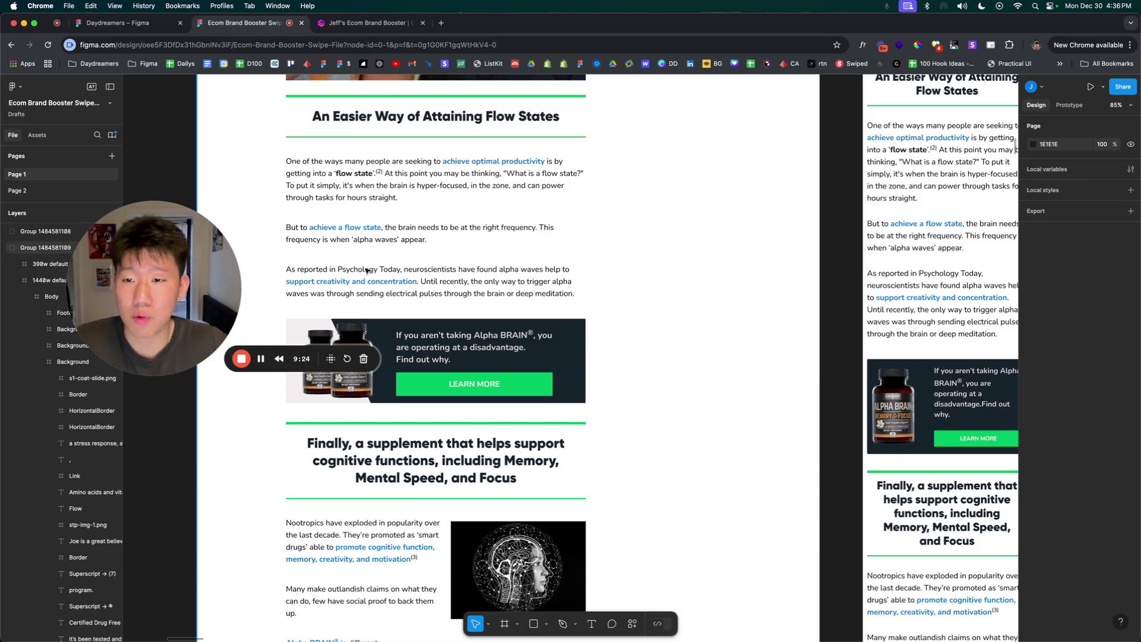
scroll(418, 291, down, 5)
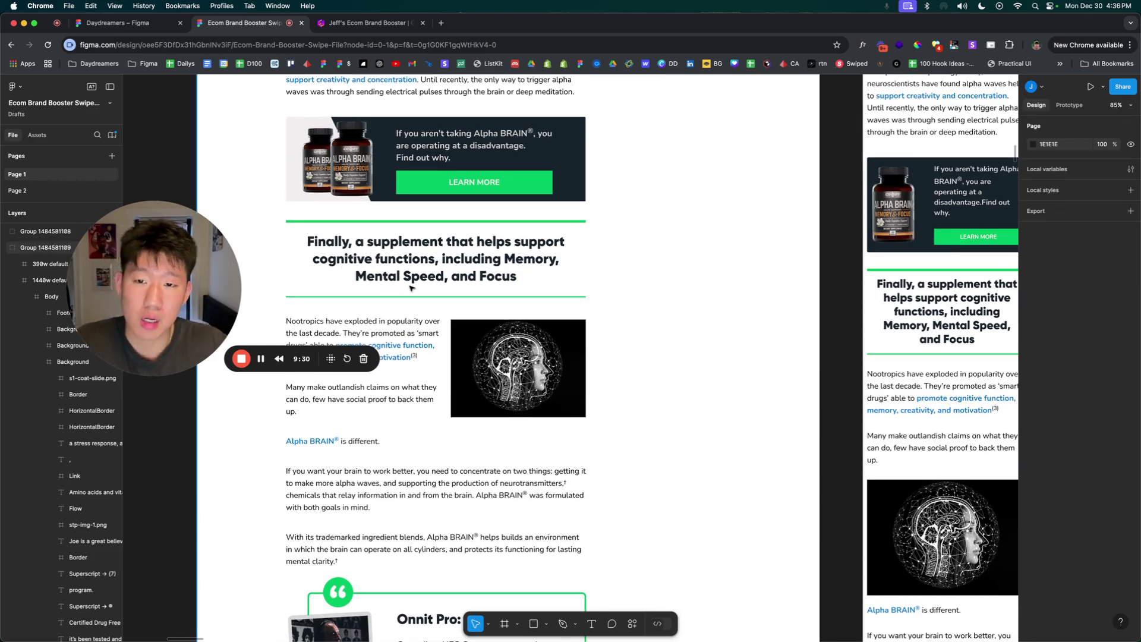
scroll(376, 295, down, 1)
scroll(375, 295, down, 5)
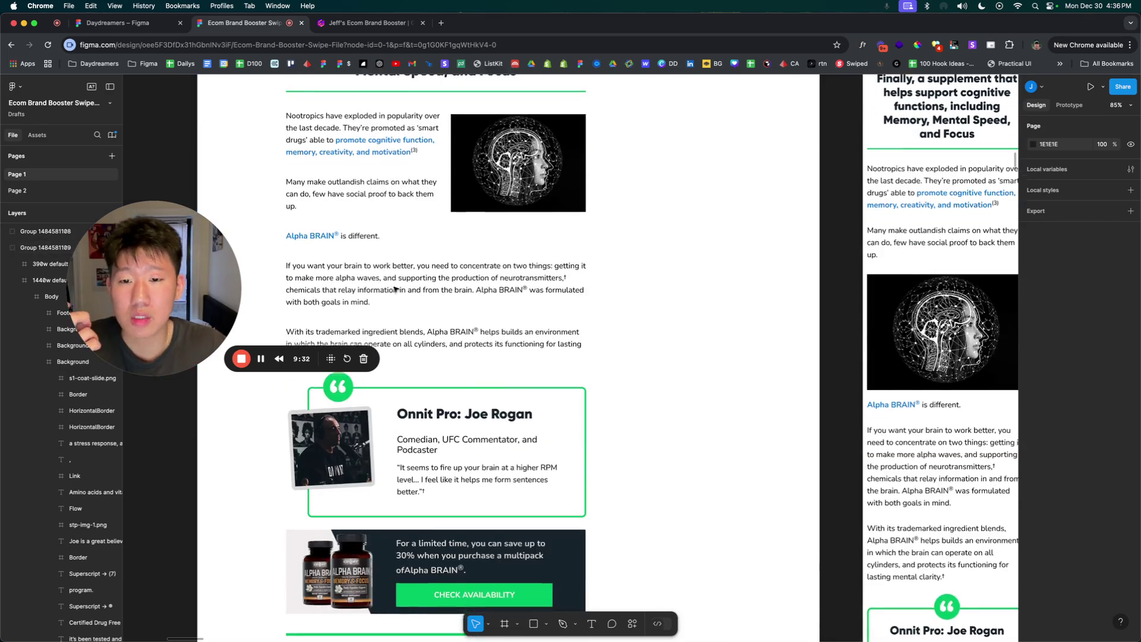
scroll(300, 229, down, 11)
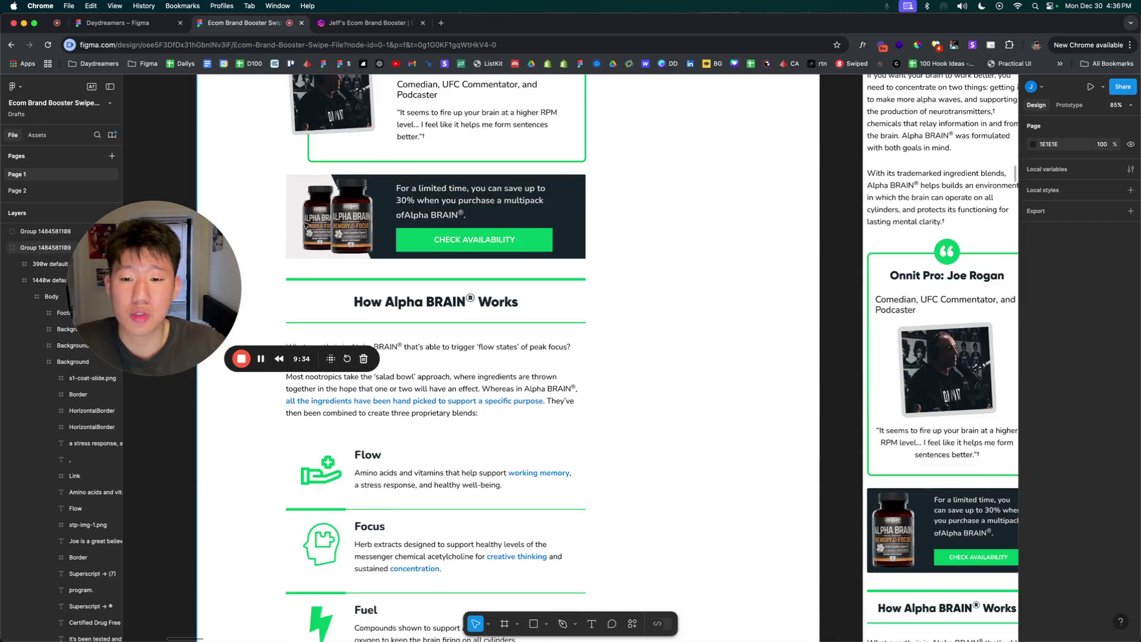
scroll(486, 256, down, 2)
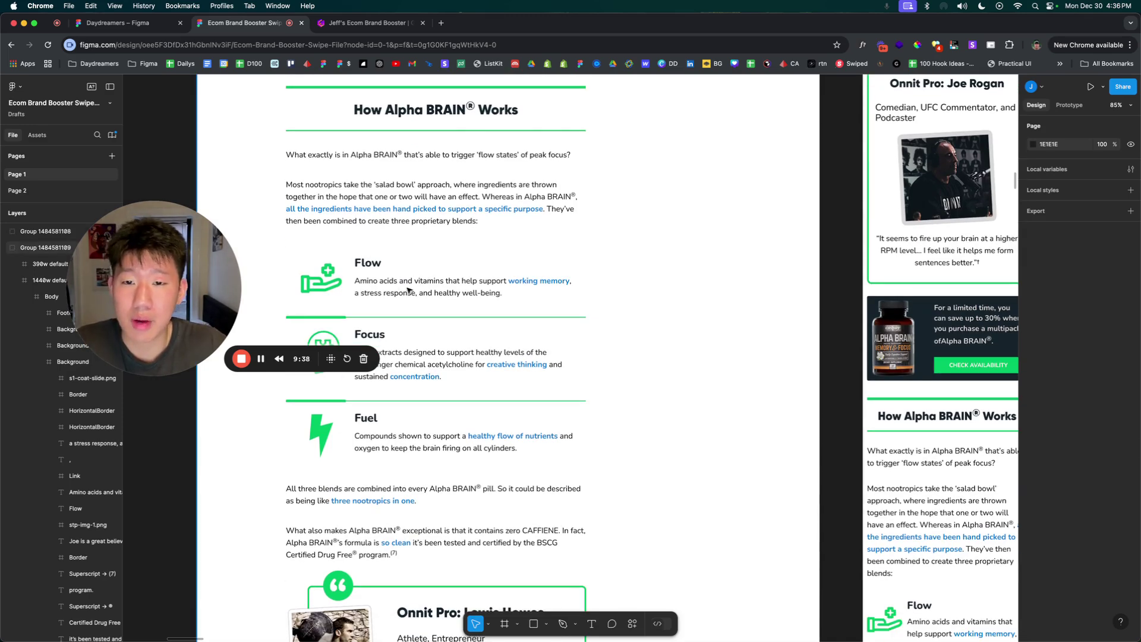
scroll(425, 295, down, 3)
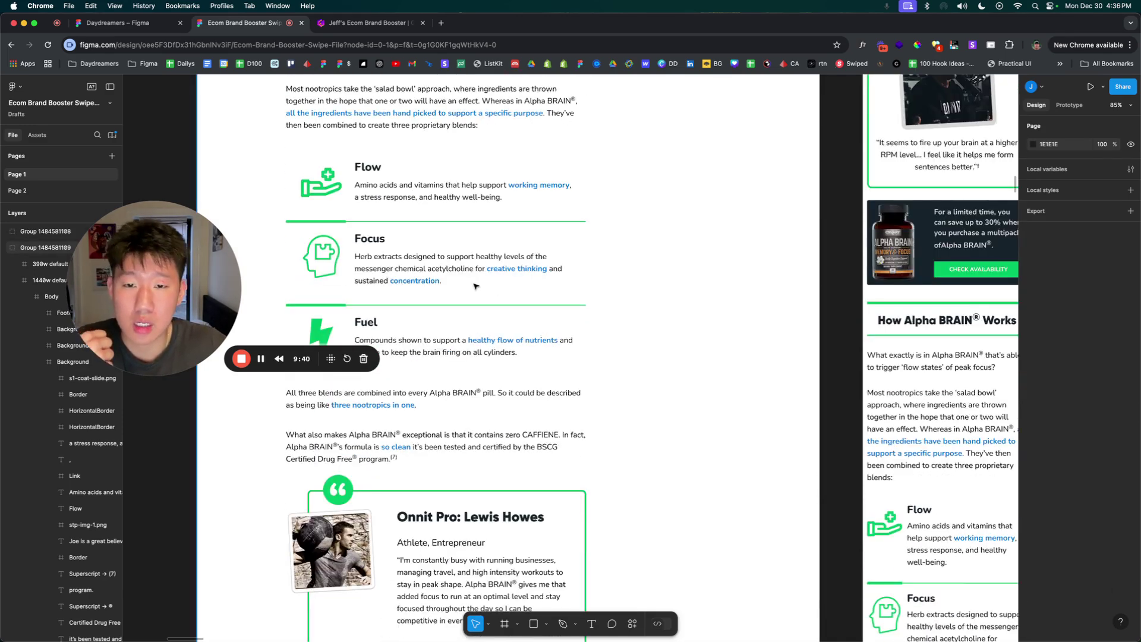
scroll(475, 286, down, 3)
scroll(419, 280, up, 3)
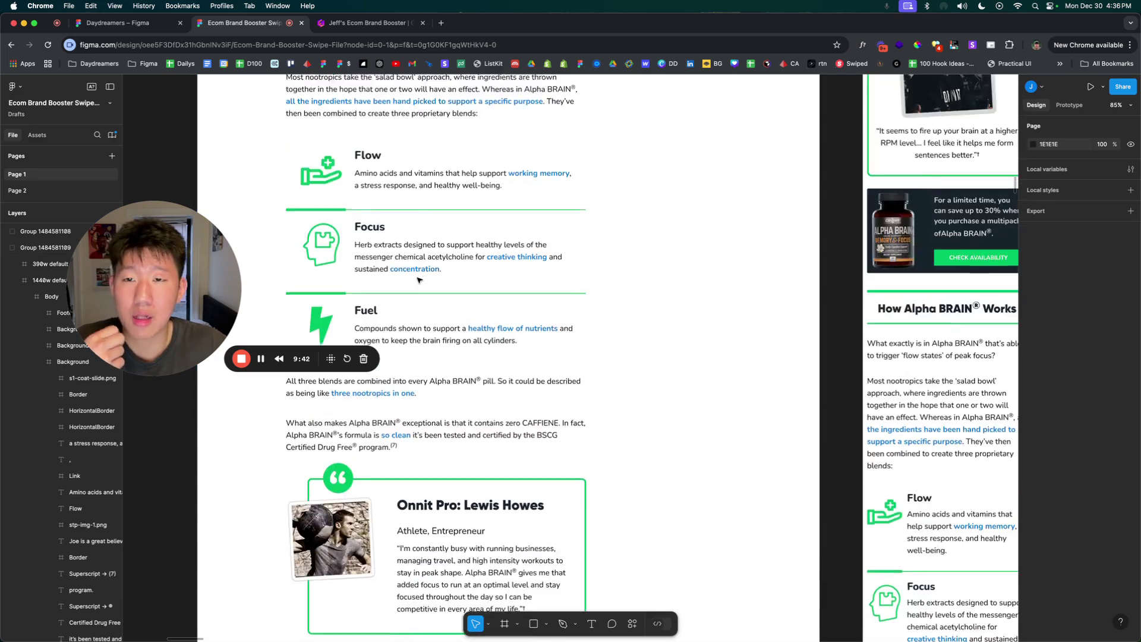
scroll(419, 280, up, 3)
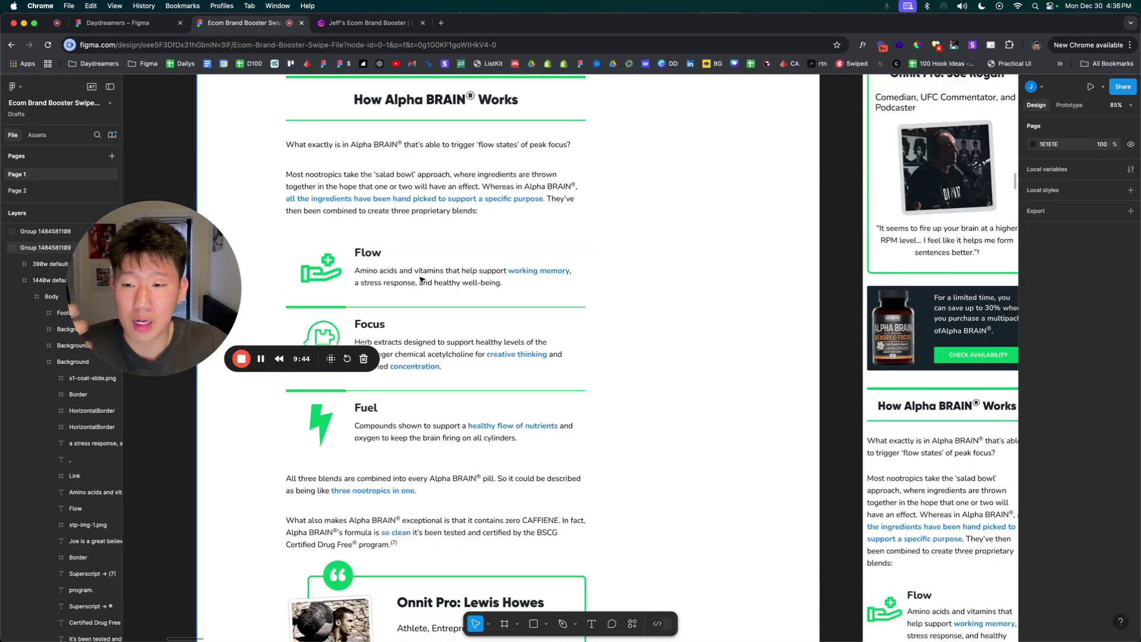
scroll(421, 279, down, 7)
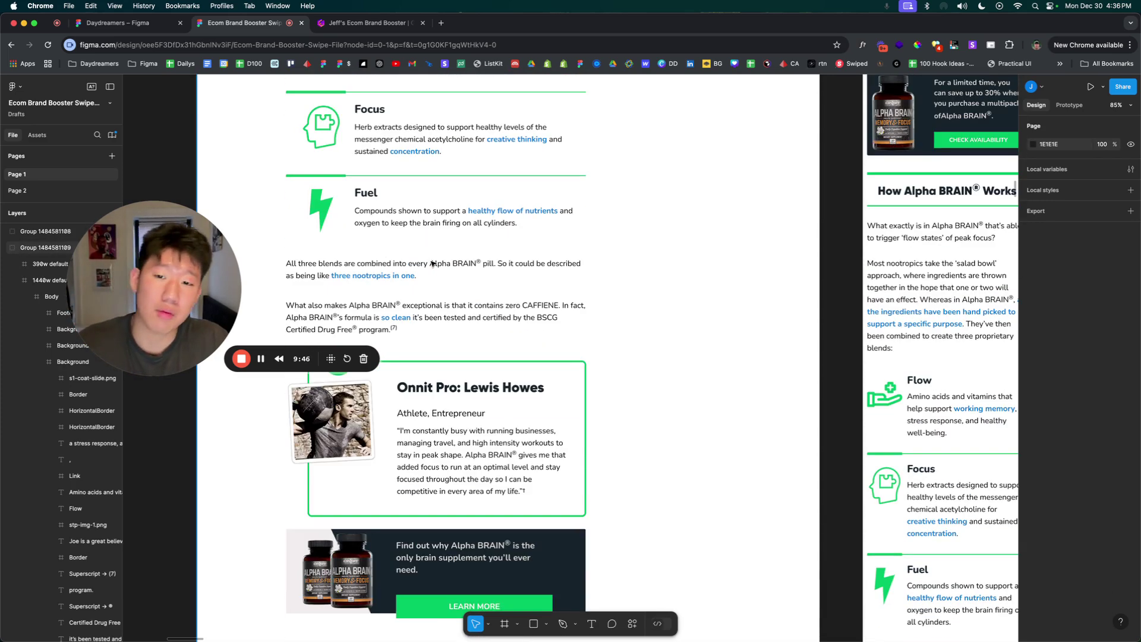
scroll(410, 297, down, 6)
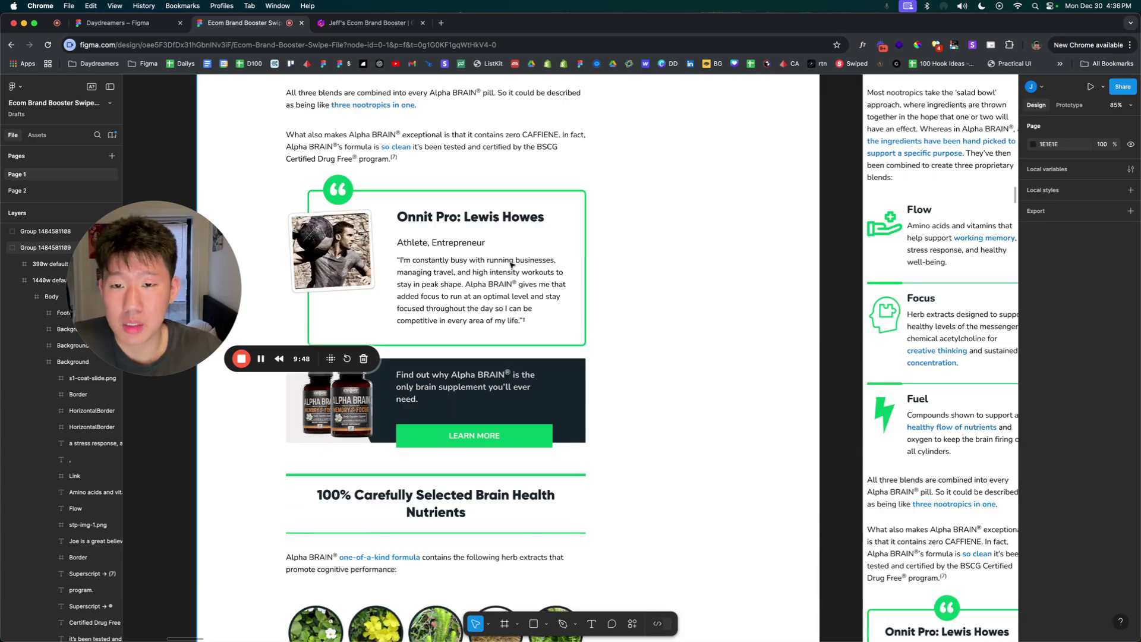
scroll(447, 522, up, 4)
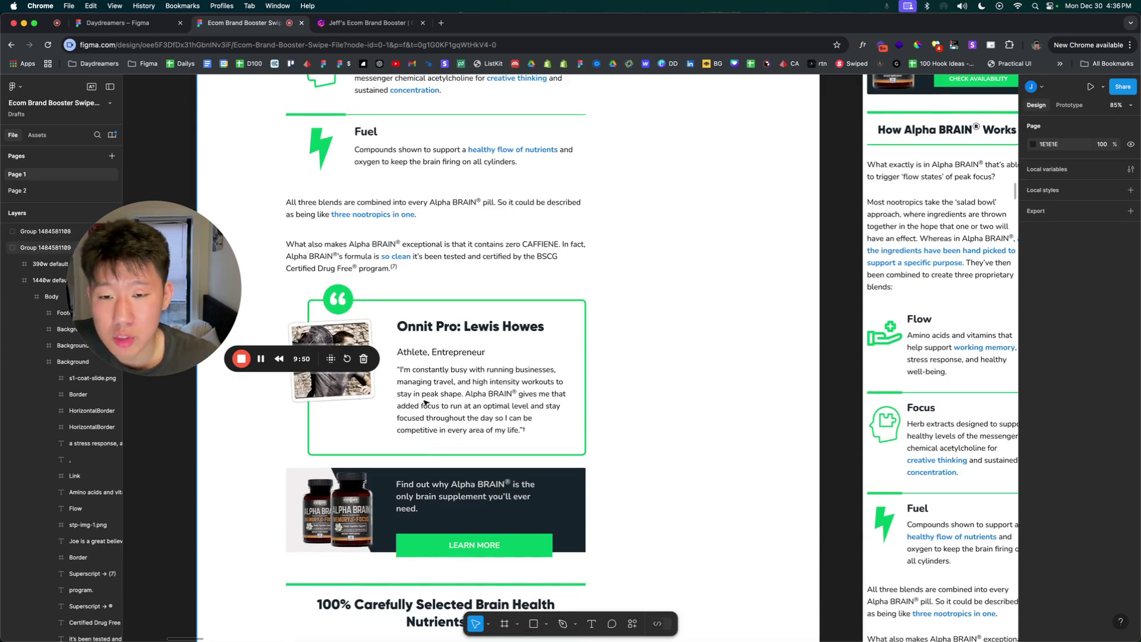
scroll(474, 493, up, 20)
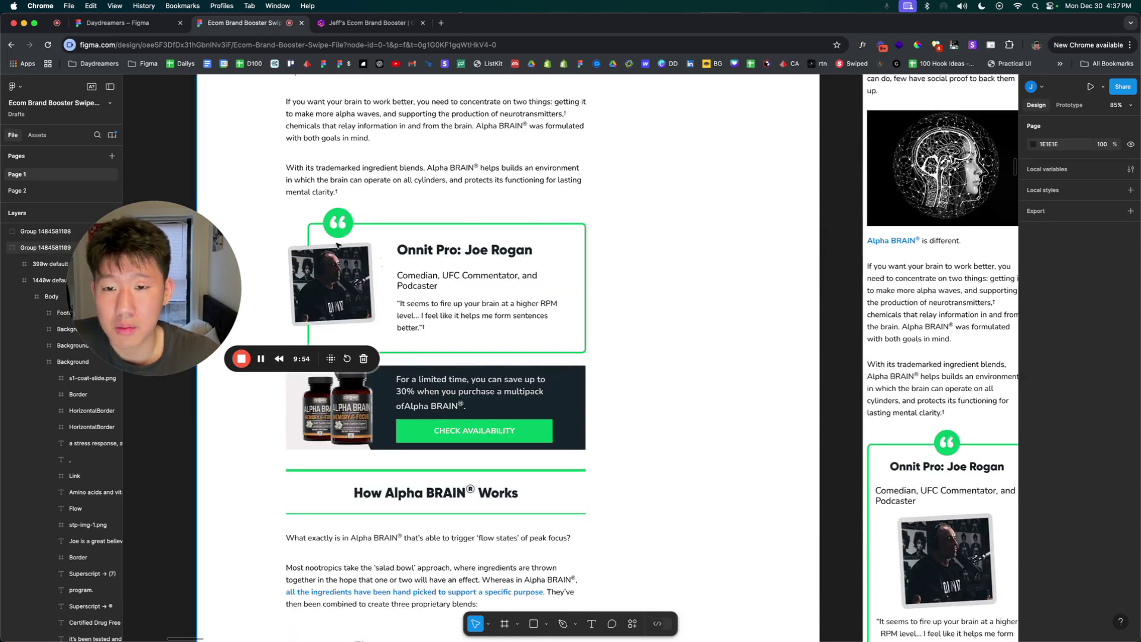
scroll(391, 271, down, 1)
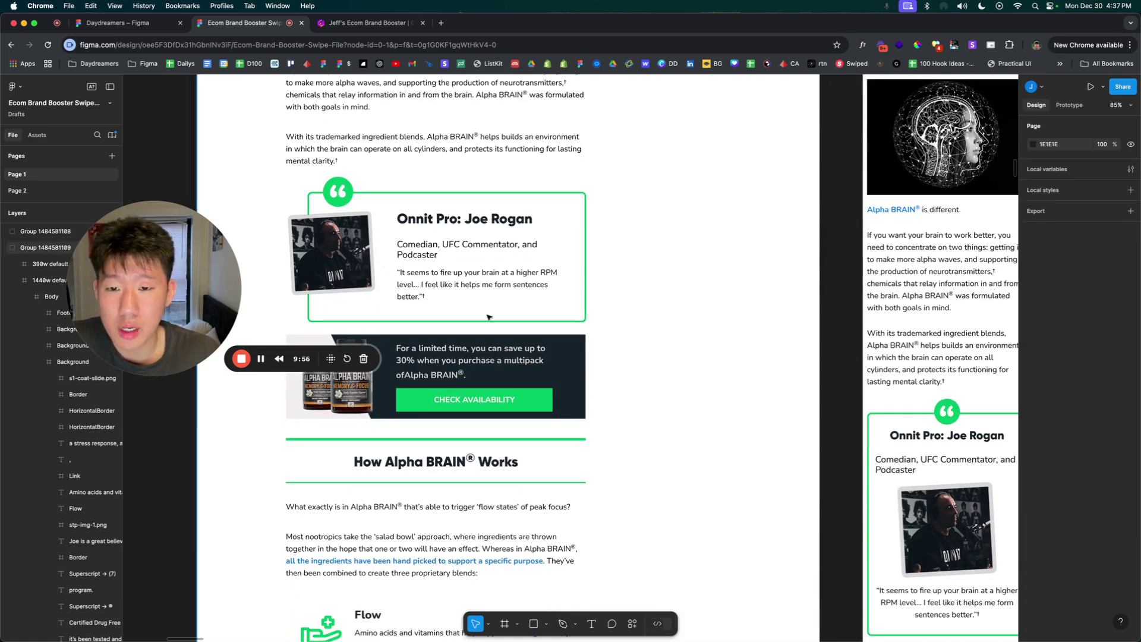
scroll(406, 284, down, 3)
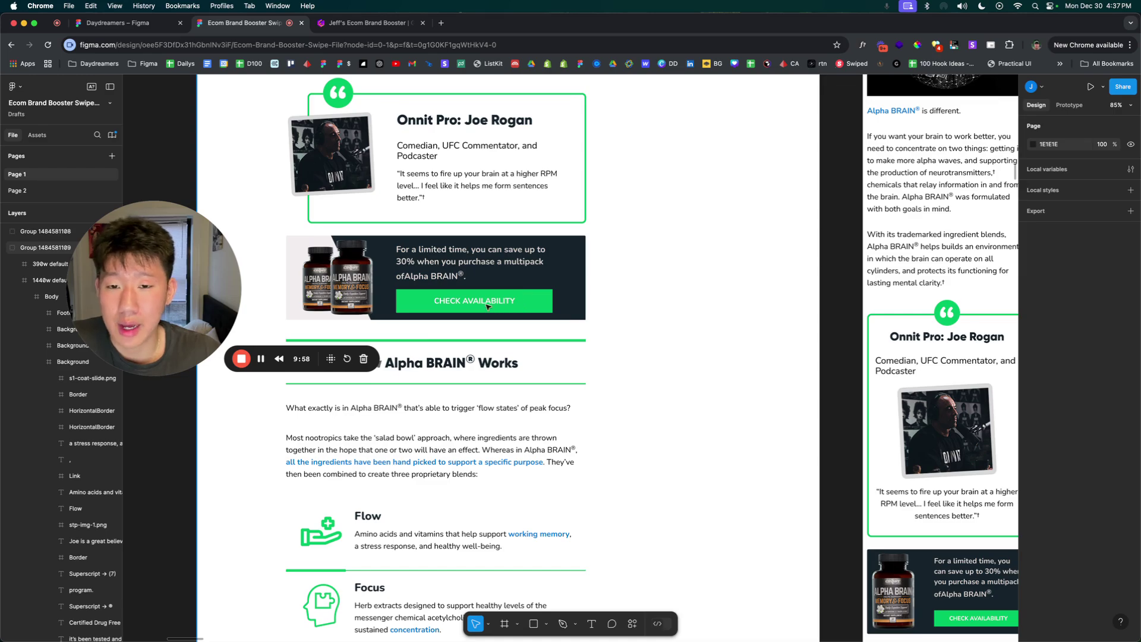
scroll(487, 305, down, 20)
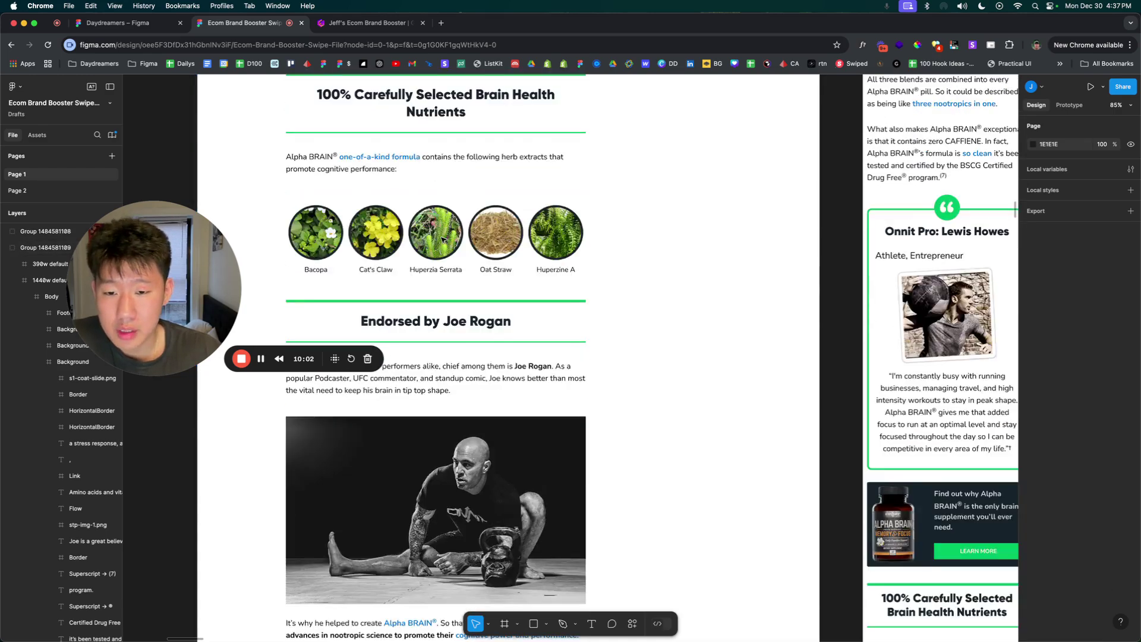
Scroll to the ONNIT footer's 'Give Yourself the Edge' offer, then zoom out to about 31%.
scroll(441, 238, down, 7)
scroll(432, 241, down, 3)
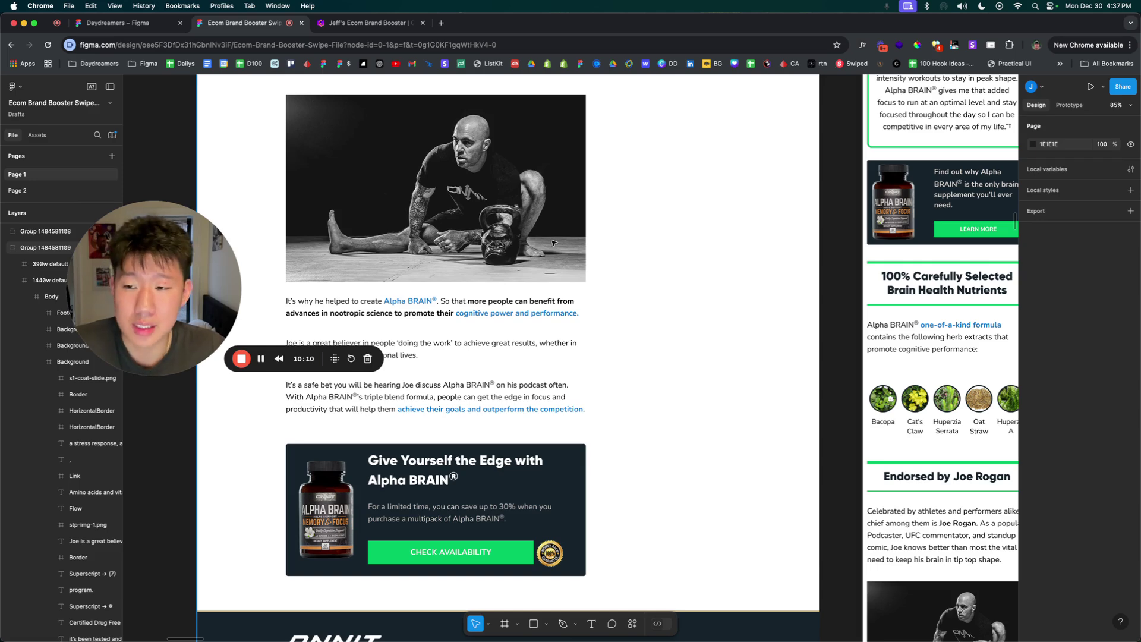
scroll(503, 283, down, 5)
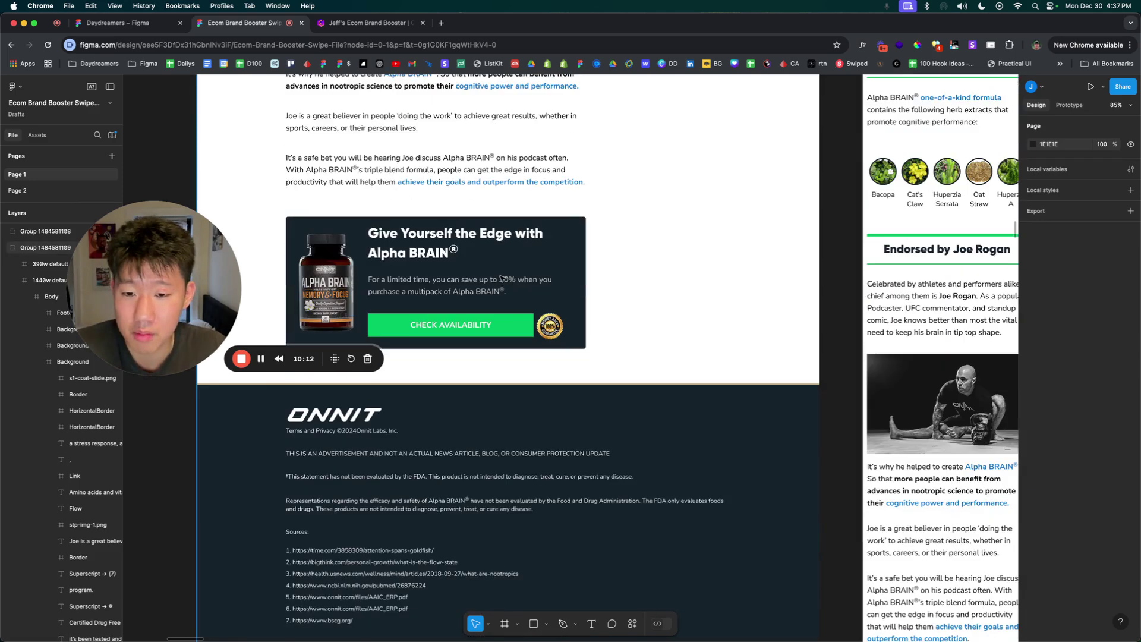
scroll(421, 271, up, 3)
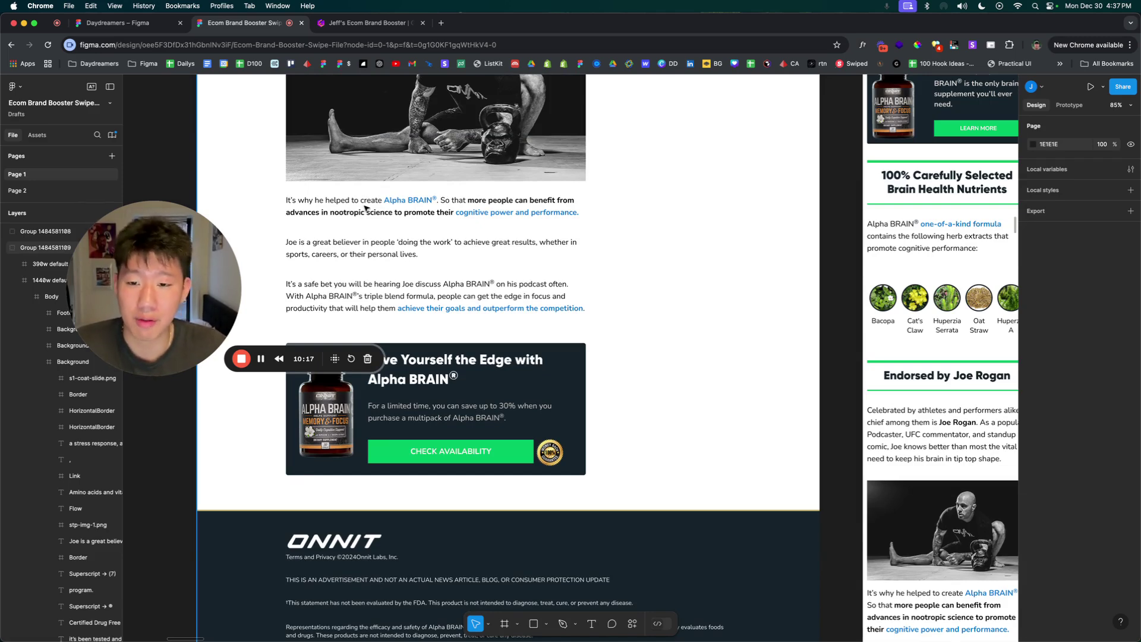
scroll(364, 207, down, 5)
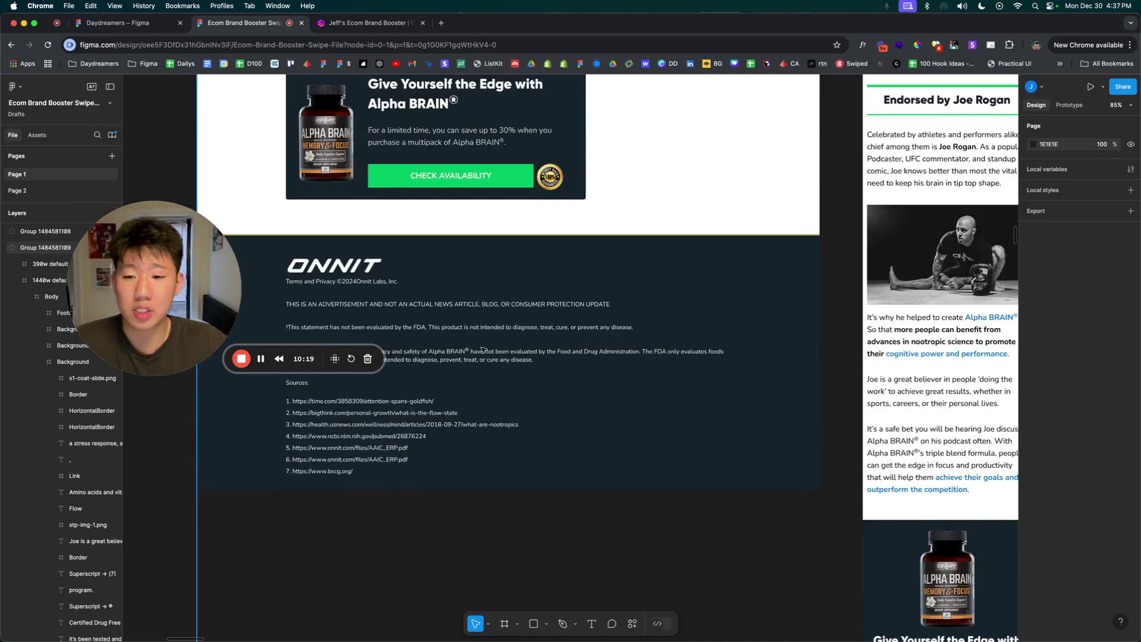
scroll(642, 309, down, 10)
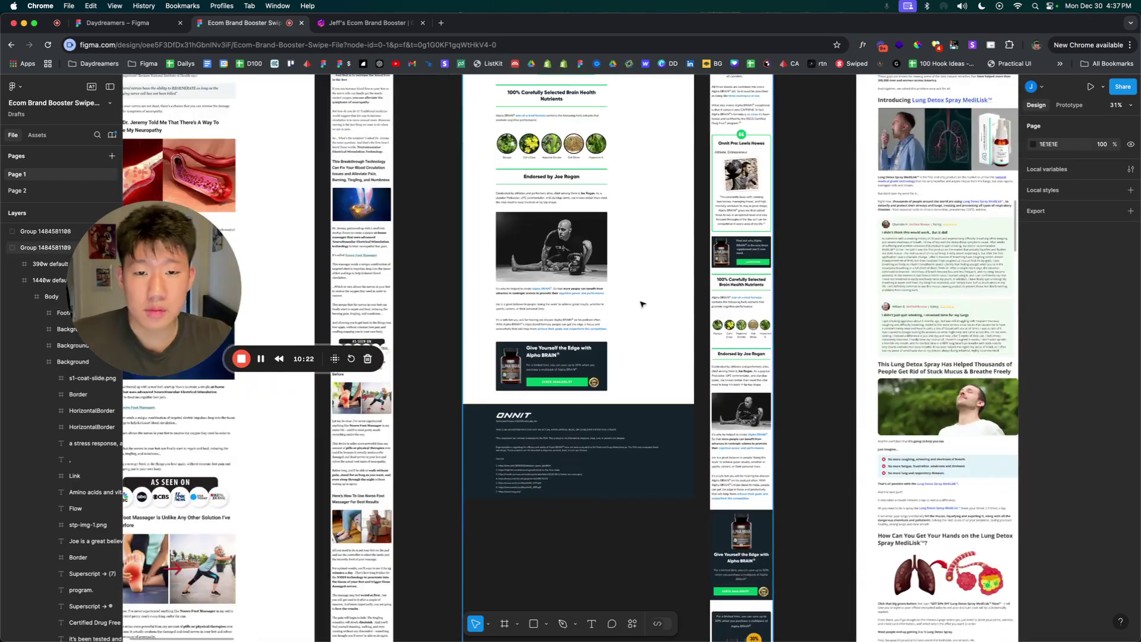
Pan to the 'Top Pulmonologists' lung-cleaning advertorial and zoom to about 64% on its header.
scroll(641, 304, up, 10)
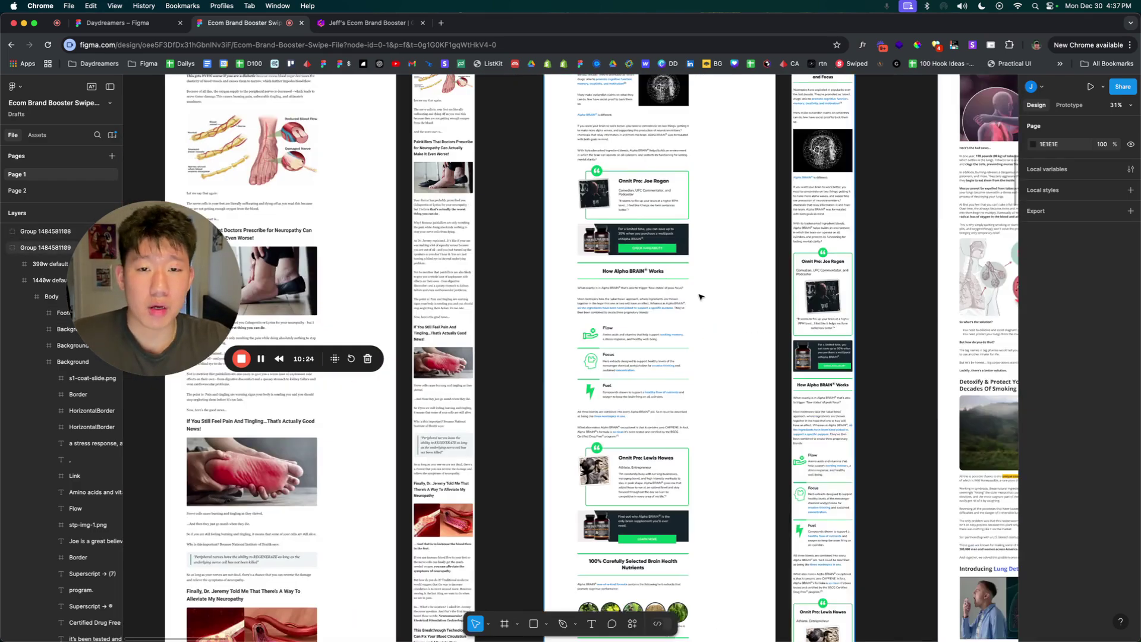
scroll(701, 297, up, 5)
scroll(689, 301, right, 3)
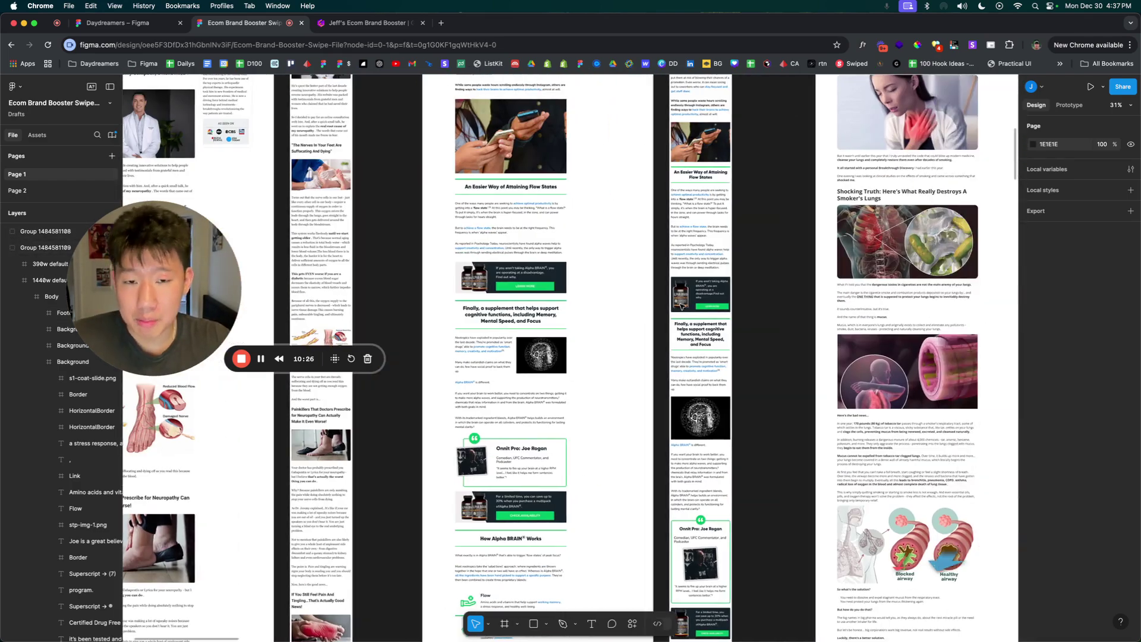
scroll(594, 304, up, 5)
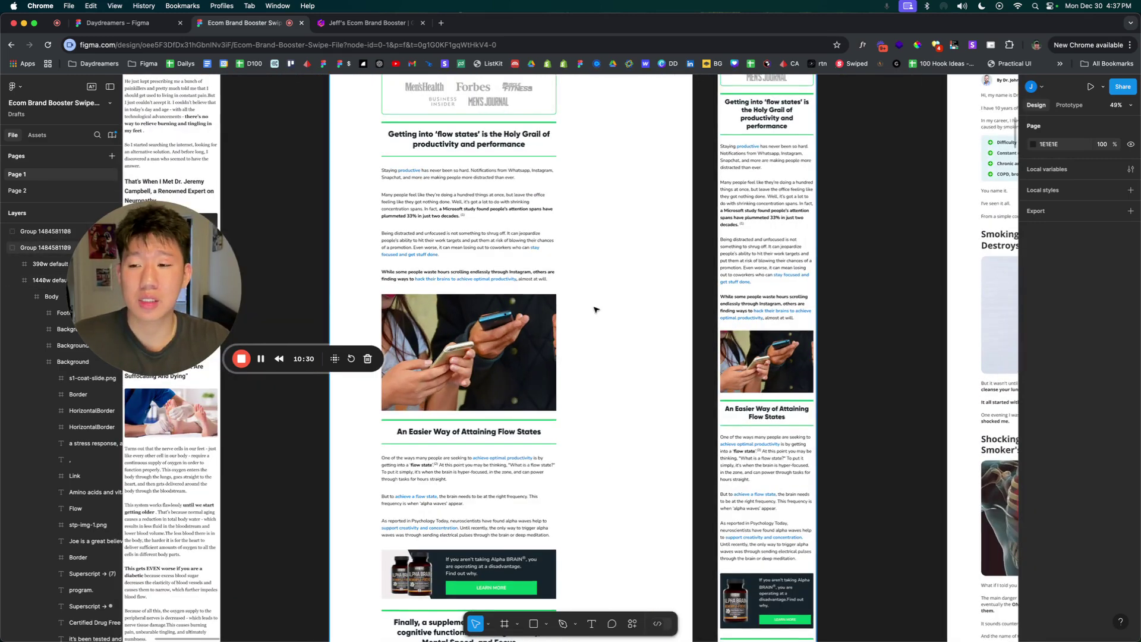
scroll(626, 314, up, 3)
scroll(654, 315, right, 8)
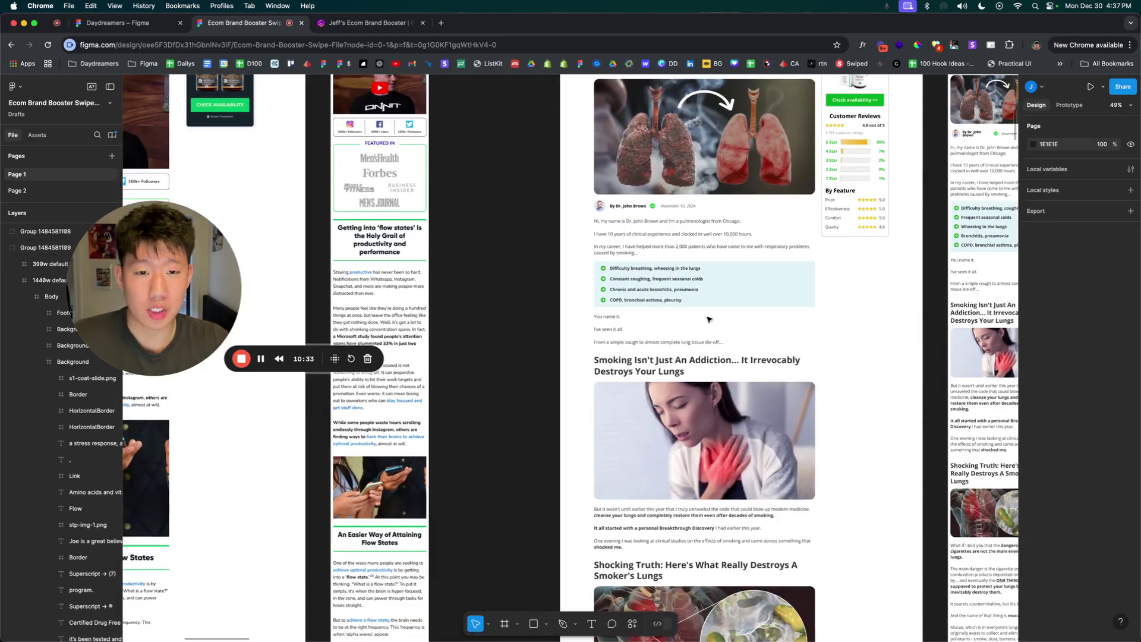
scroll(709, 315, up, 5)
scroll(594, 321, right, 3)
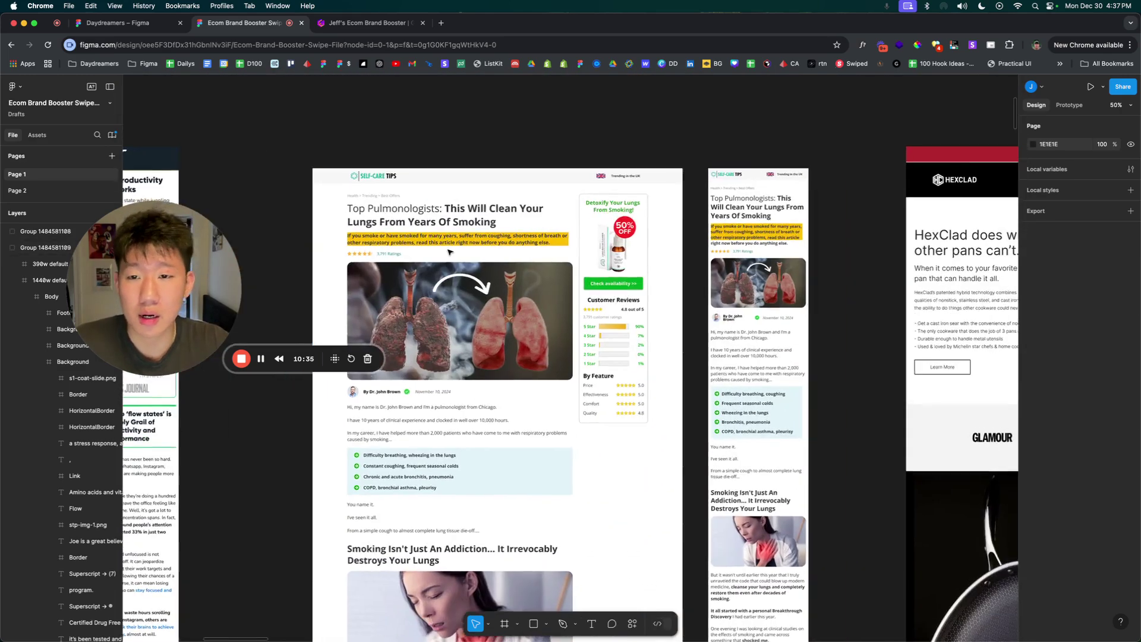
scroll(393, 194, up, 3)
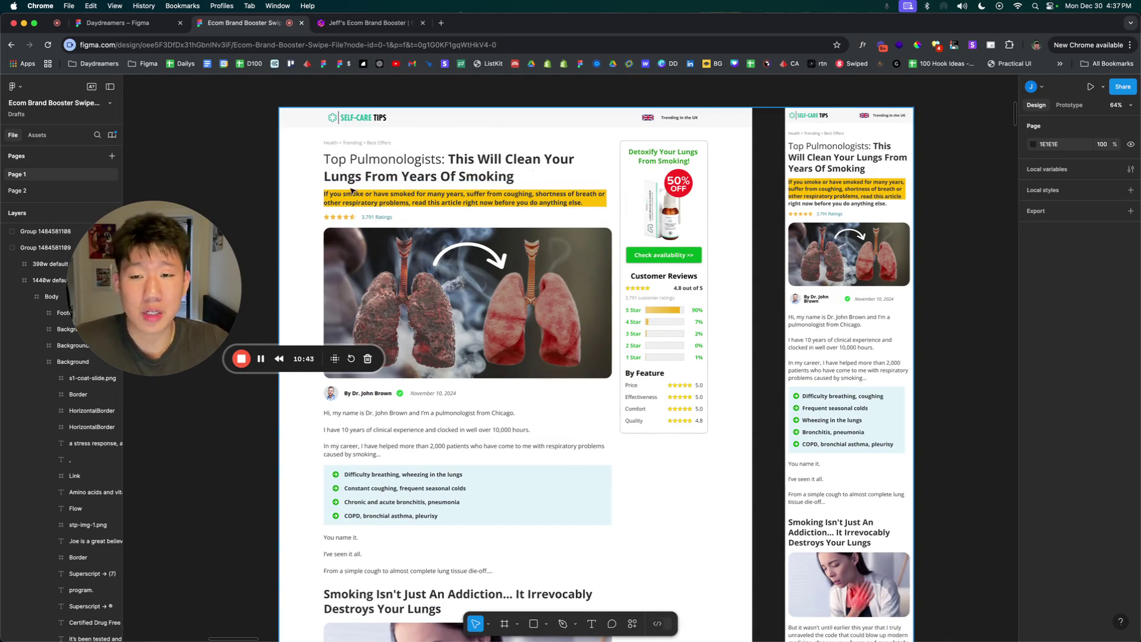
Review the lung advertorial's pulmonologist byline, opening story and symptom checklist.
scroll(464, 190, up, 1)
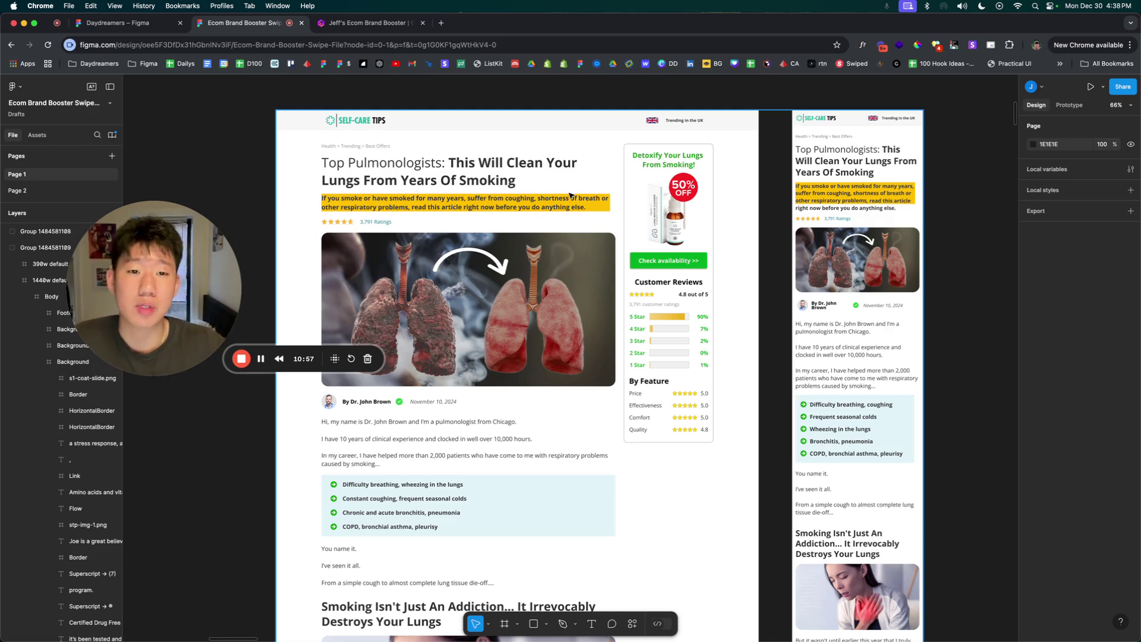
scroll(480, 255, down, 2)
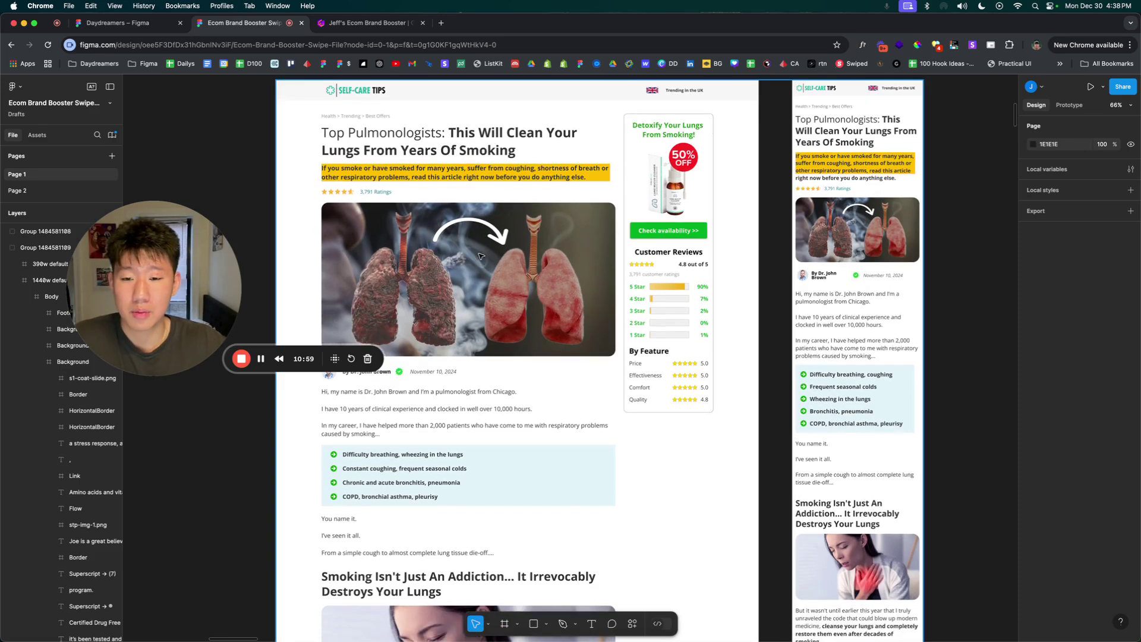
scroll(480, 255, down, 5)
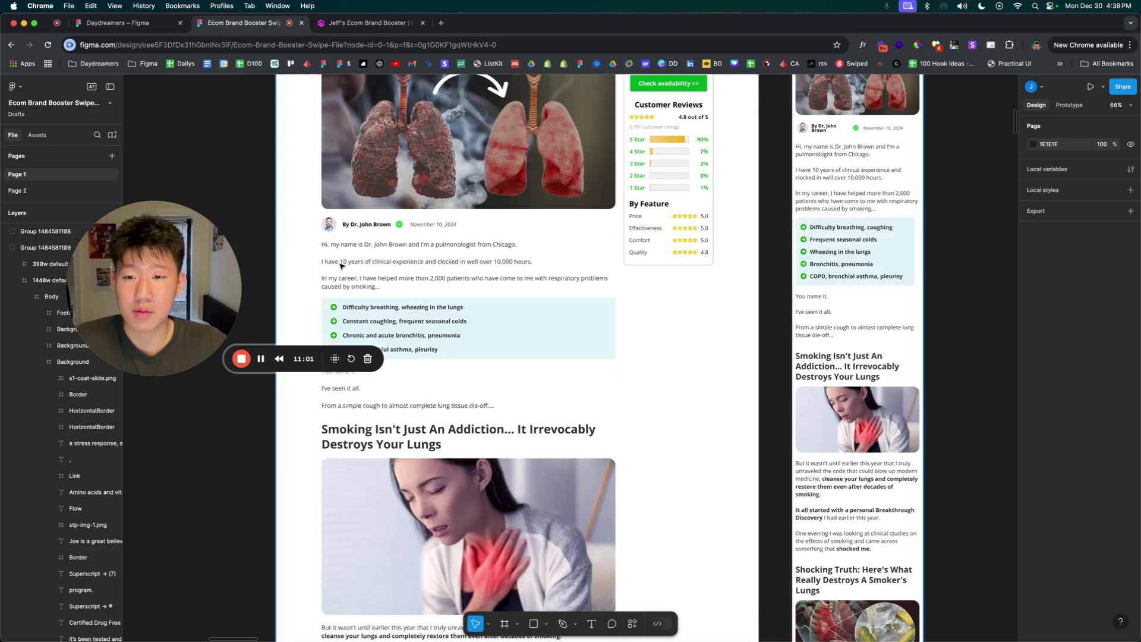
scroll(368, 284, up, 2)
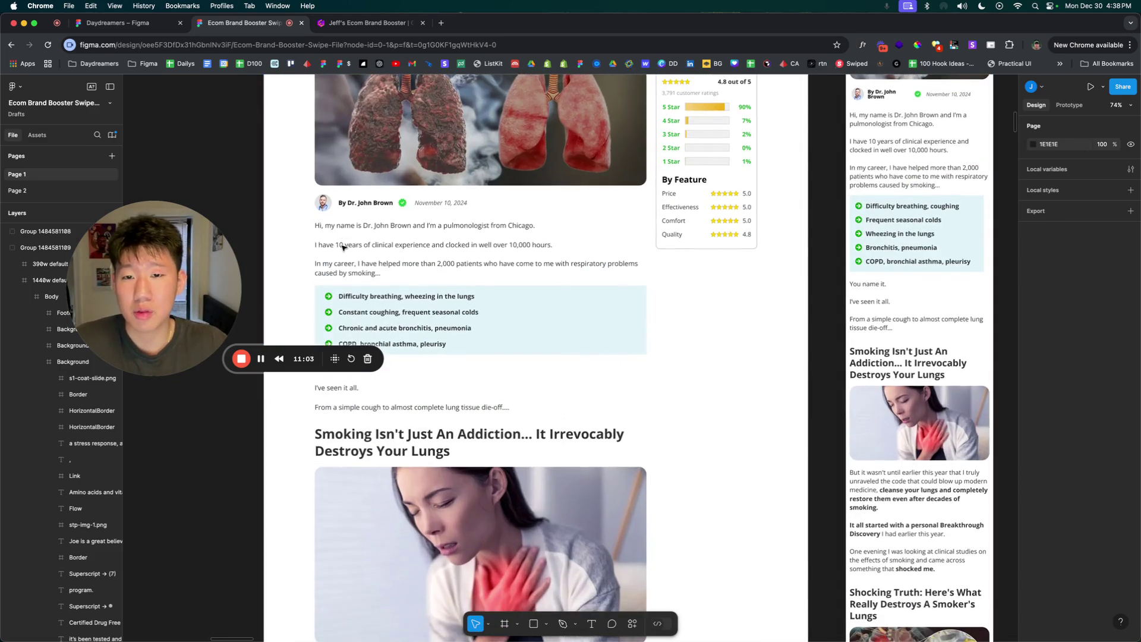
scroll(327, 226, down, 3)
scroll(373, 214, down, 3)
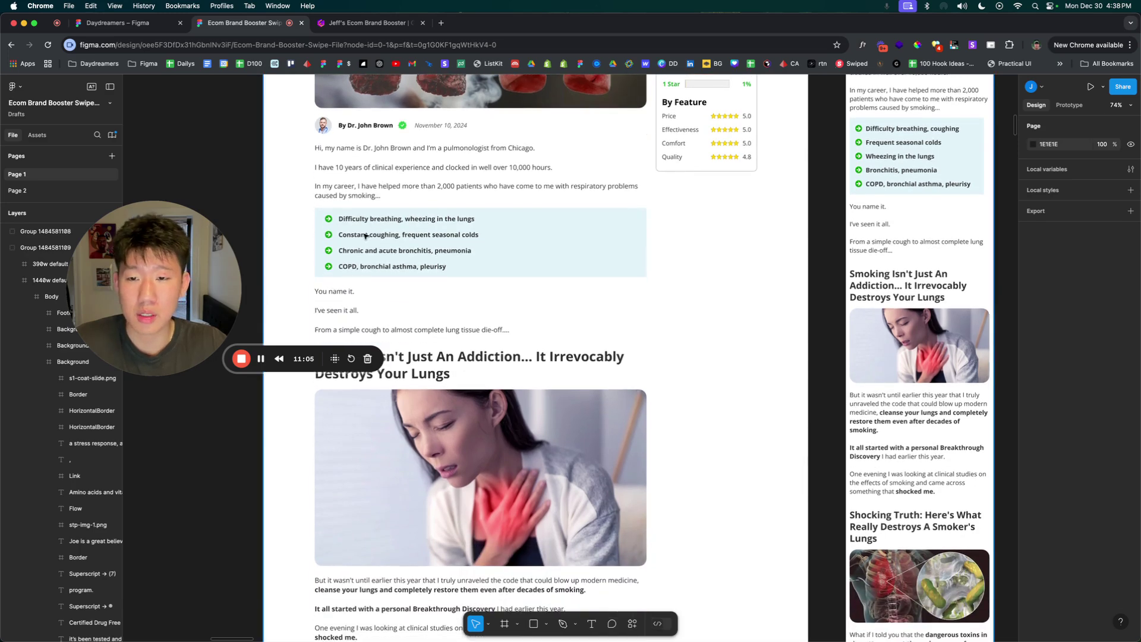
click(351, 126)
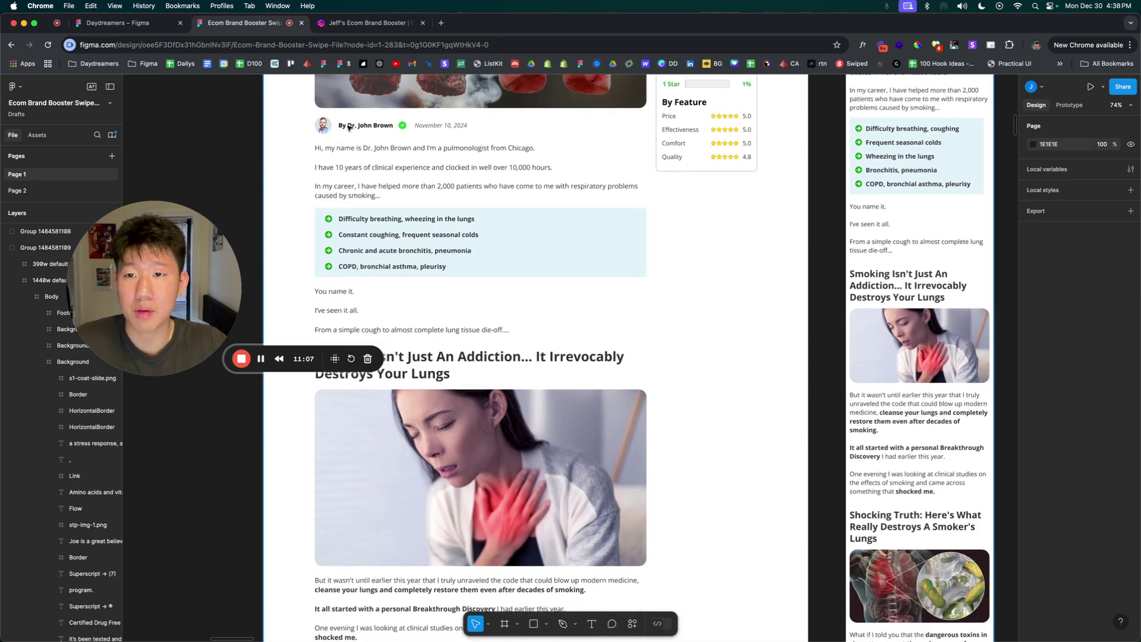
scroll(283, 209, up, 3)
click(260, 192)
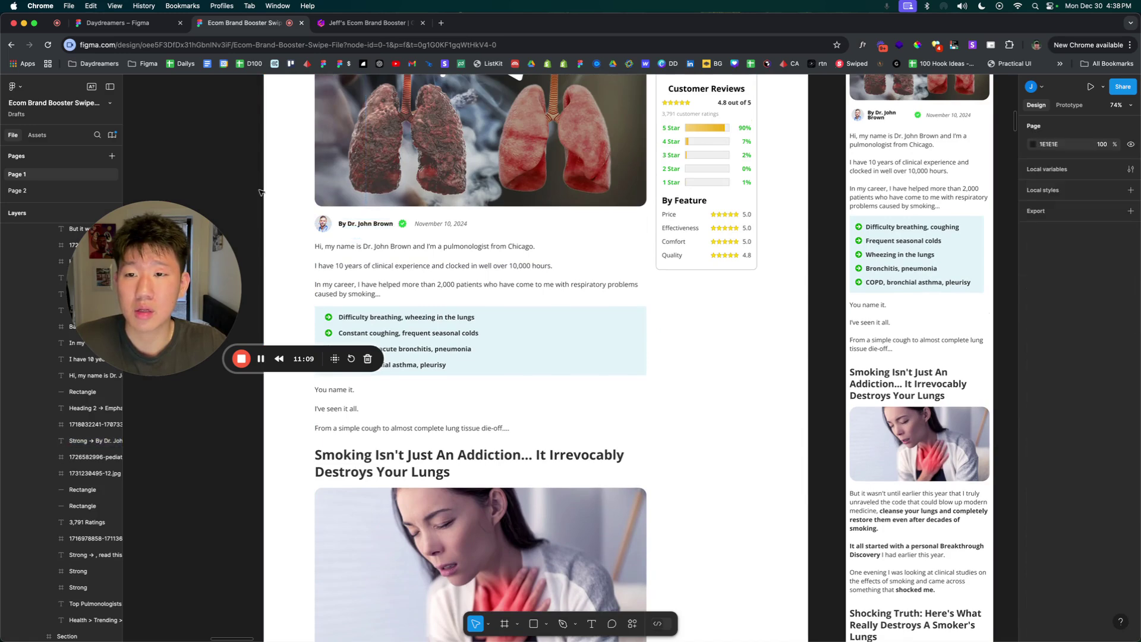
scroll(348, 255, up, 3)
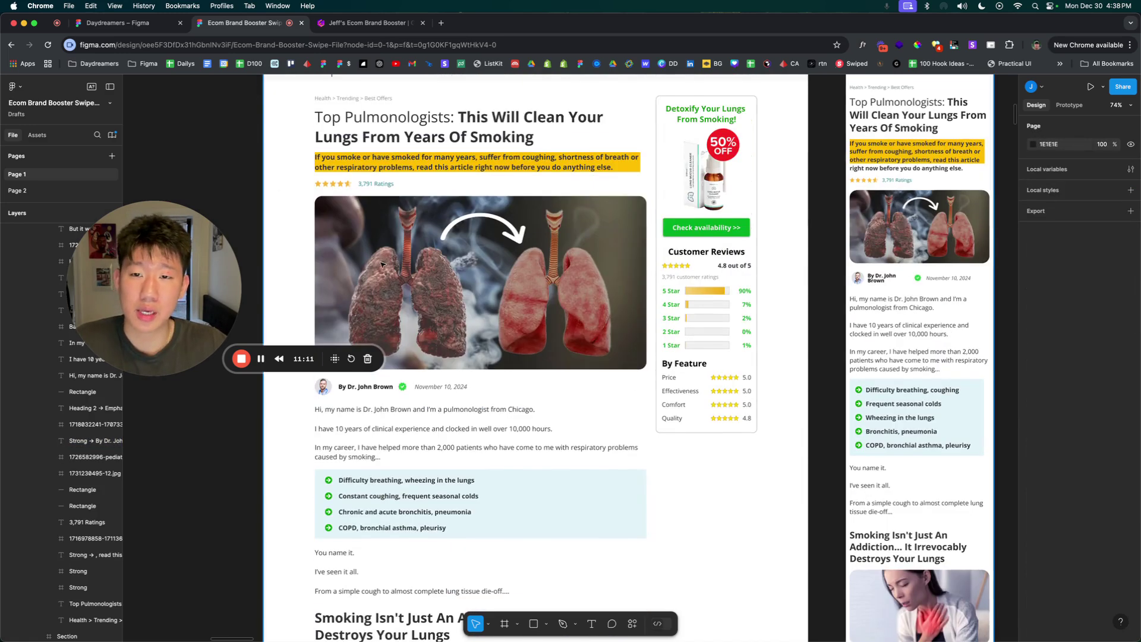
Scroll to 'Smoking Isn't Just An Addiction', then highlight Gamma's Introduction step description.
scroll(418, 344, down, 5)
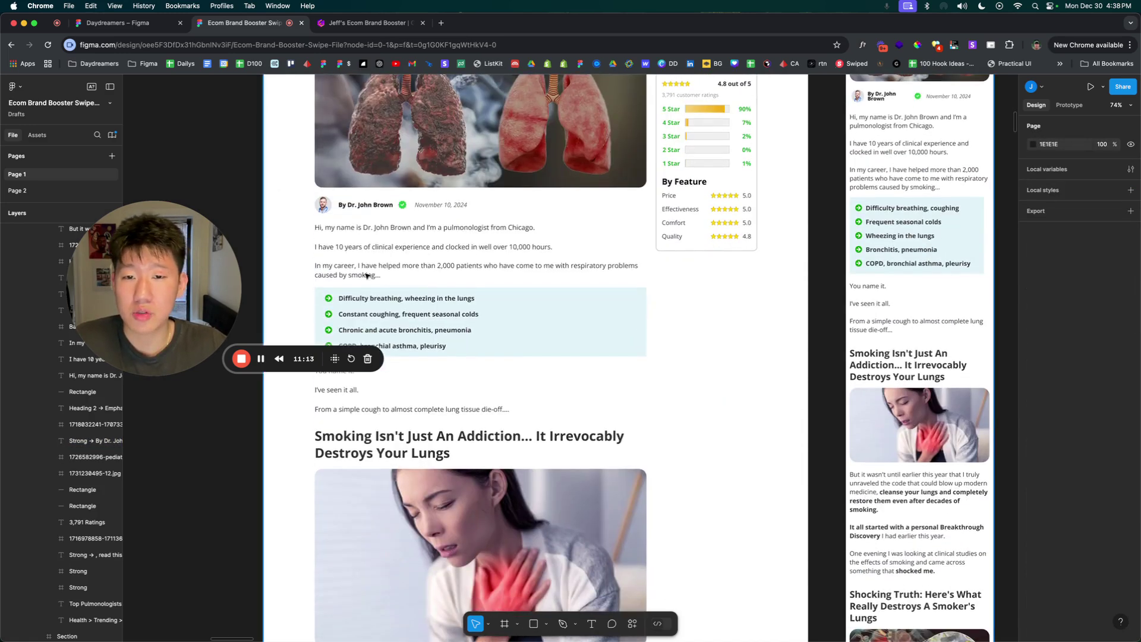
scroll(467, 255, down, 3)
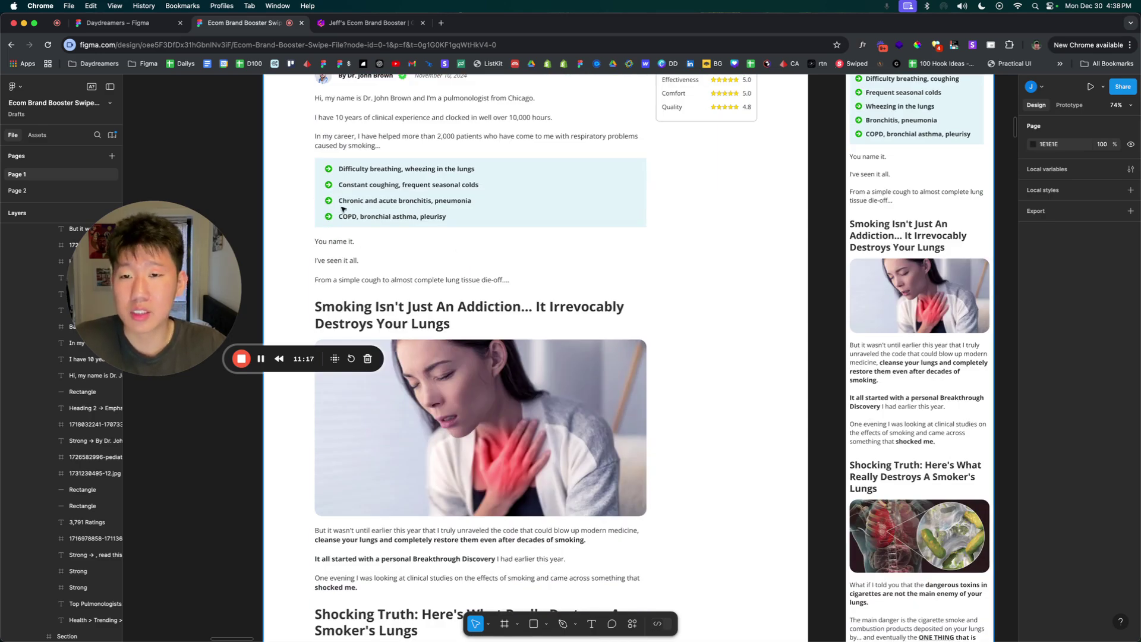
click(376, 24)
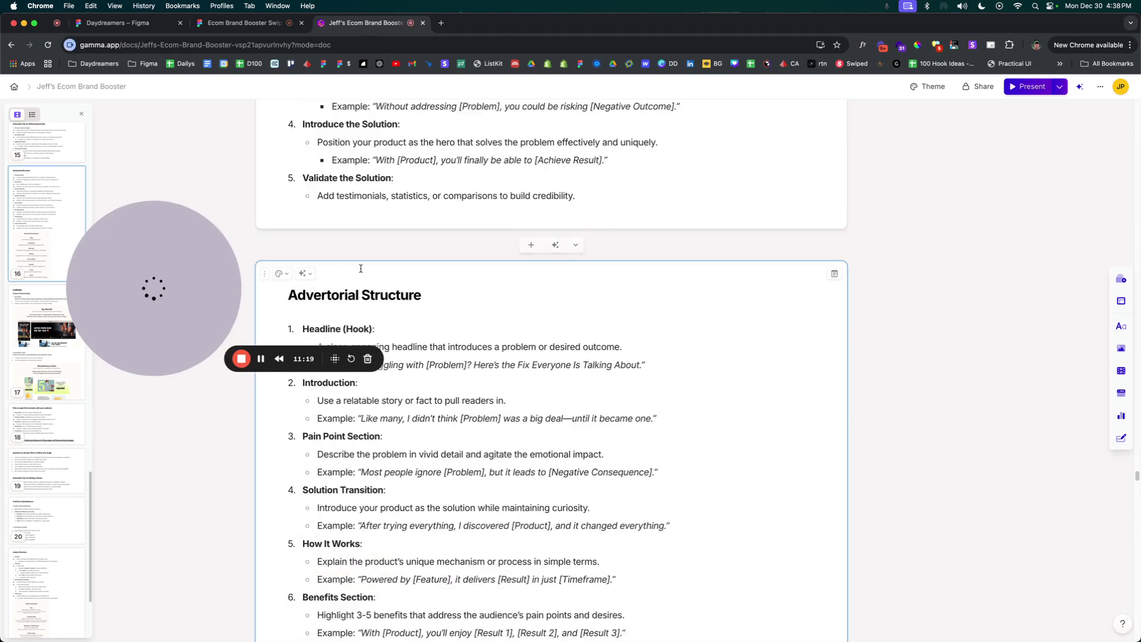
drag(318, 195, 506, 195)
Scroll the Figma lung advertorial past the reviews to the 'Just imagine…' benefits checklist.
key(ctrl+shift+Tab)
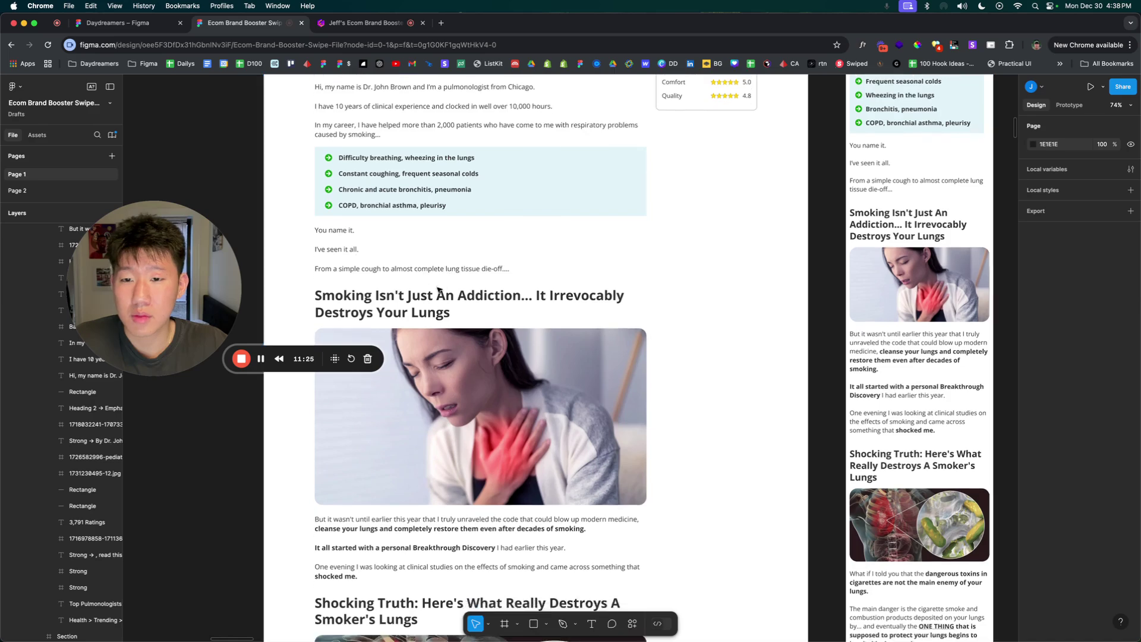
scroll(499, 285, down, 4)
scroll(498, 286, down, 10)
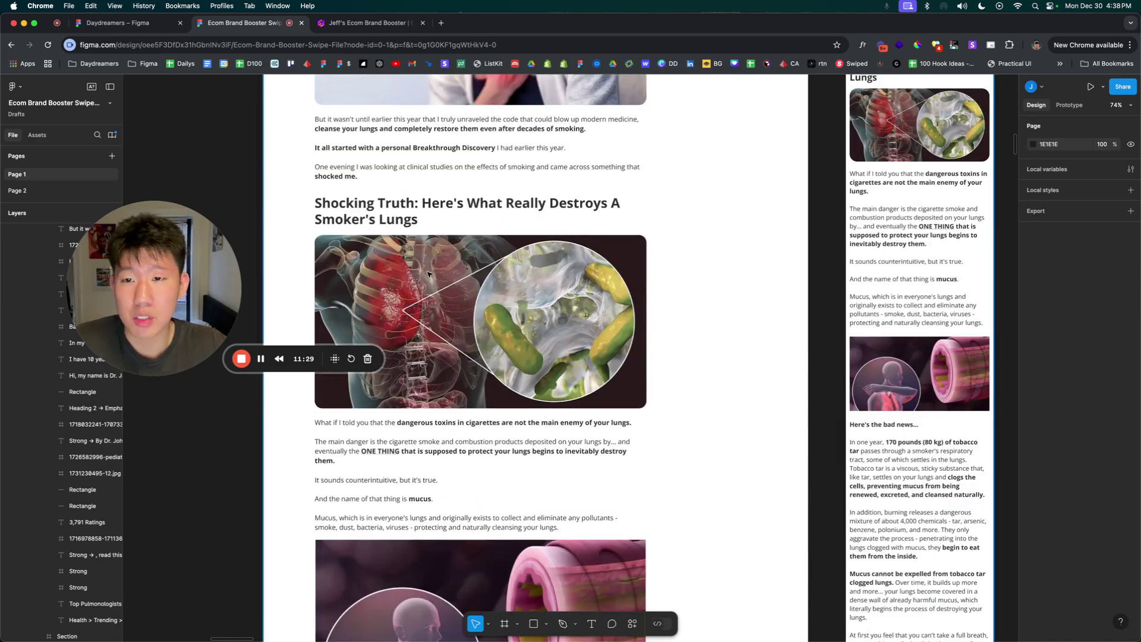
scroll(428, 274, down, 7)
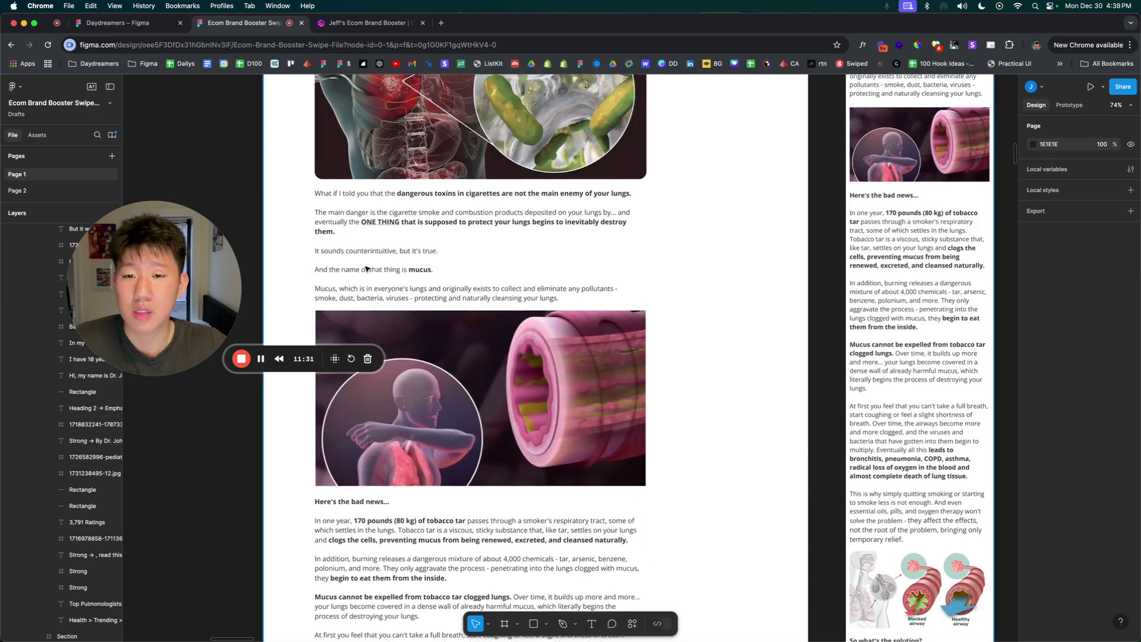
scroll(424, 282, down, 8)
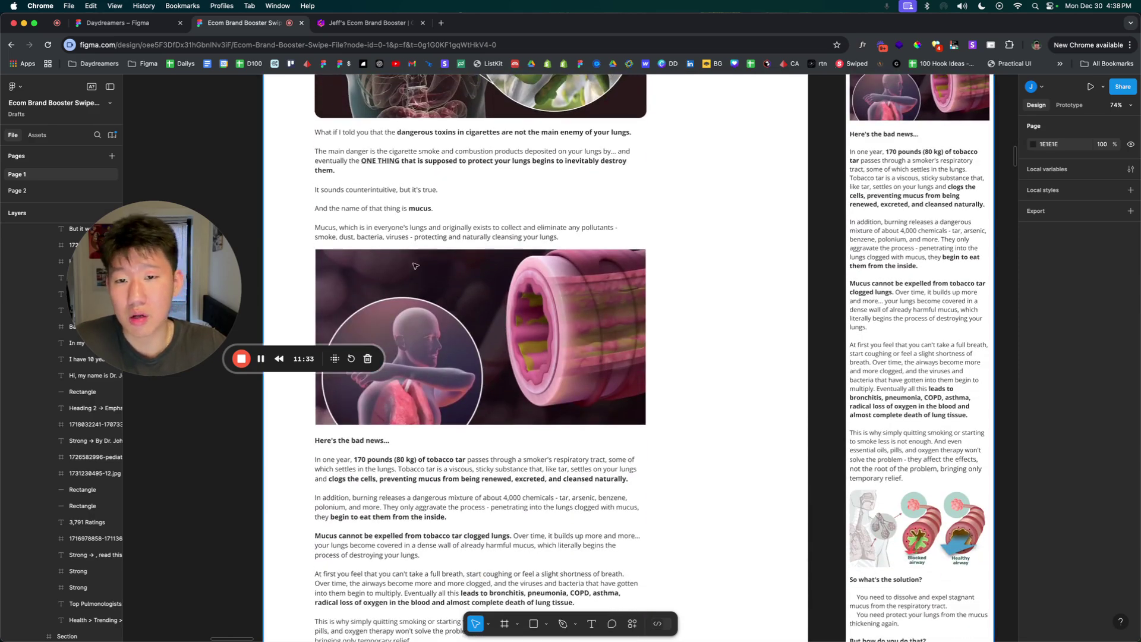
scroll(481, 283, down, 1)
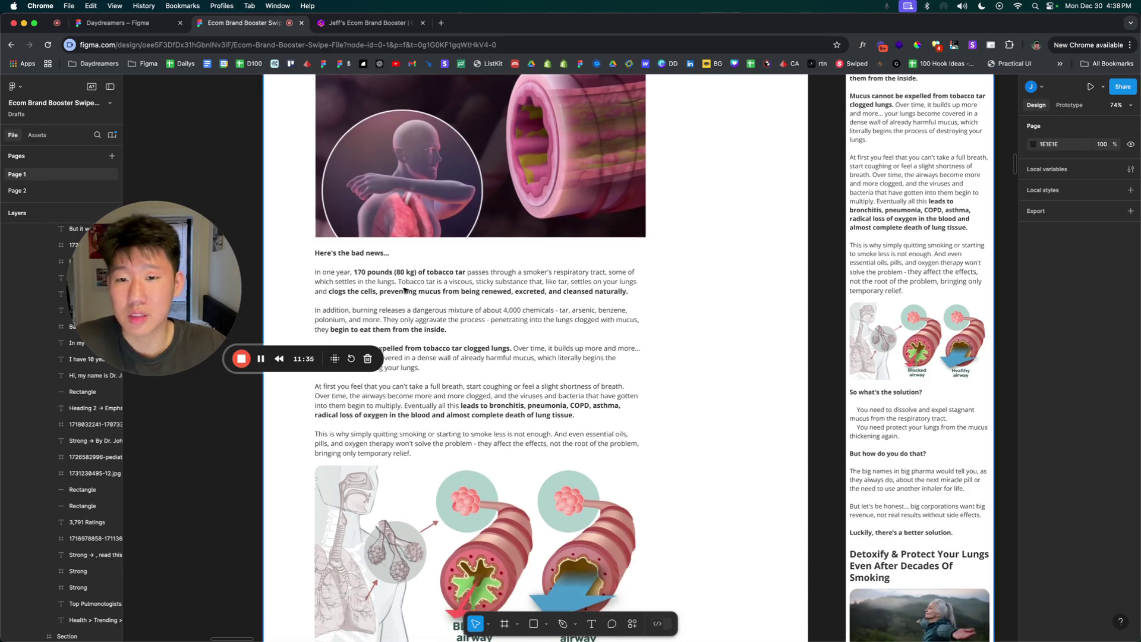
scroll(482, 288, down, 3)
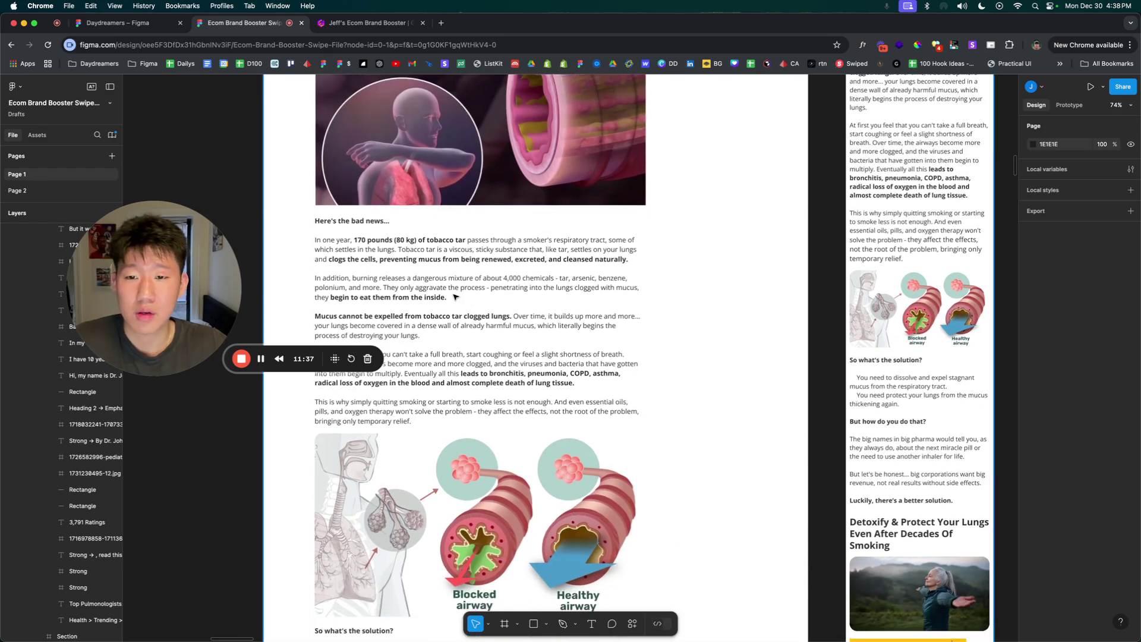
scroll(388, 287, down, 8)
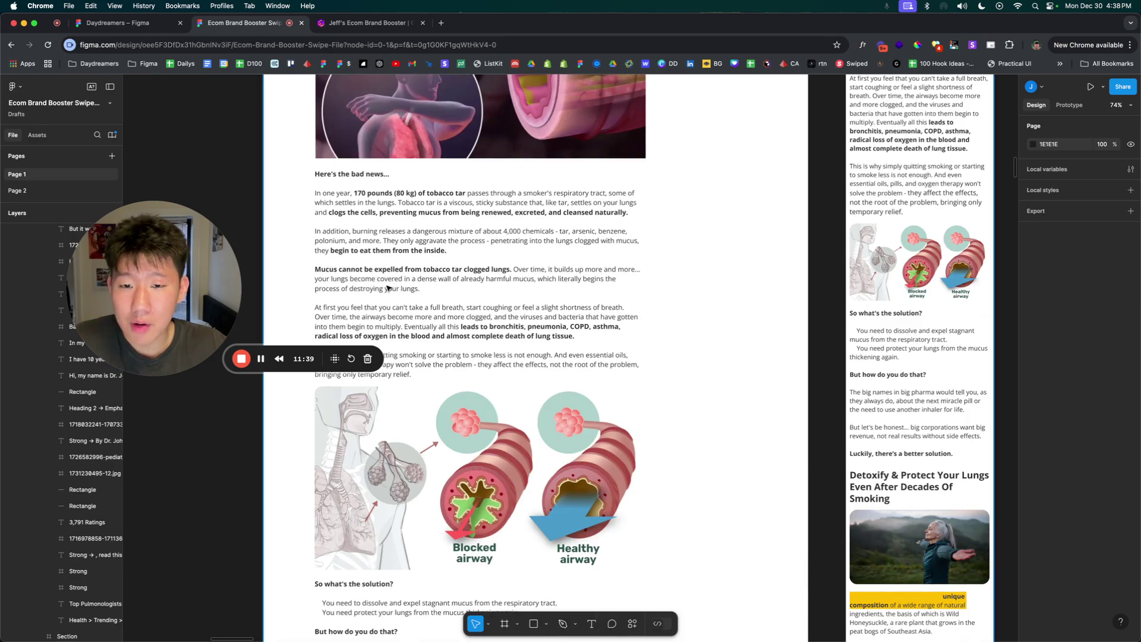
scroll(432, 287, down, 3)
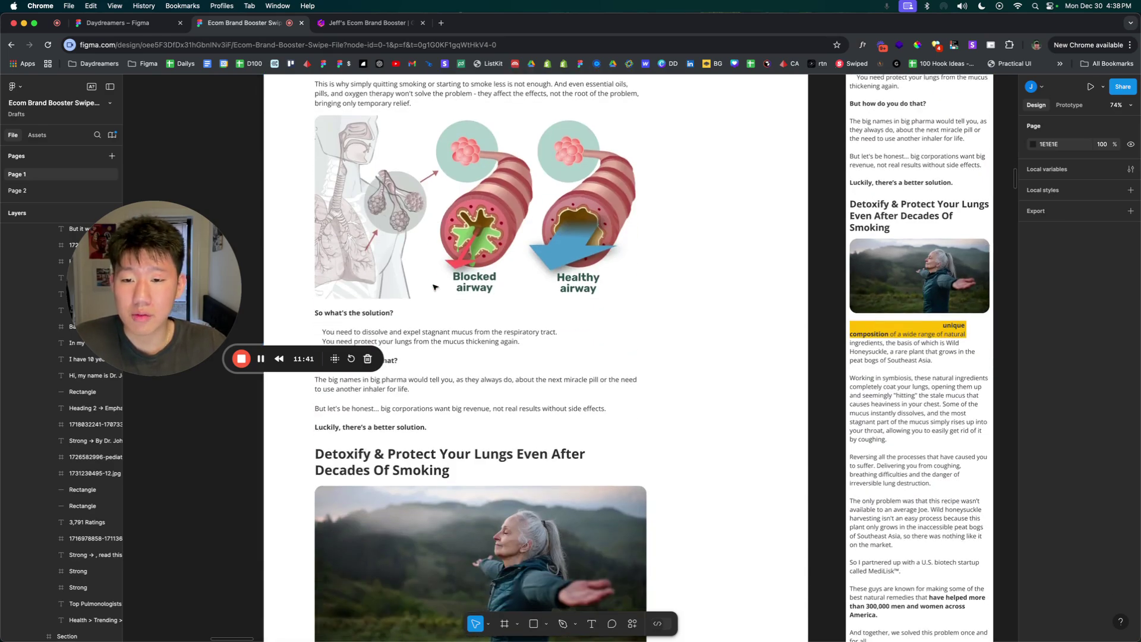
scroll(421, 283, up, 5)
scroll(414, 276, down, 3)
scroll(410, 272, up, 3)
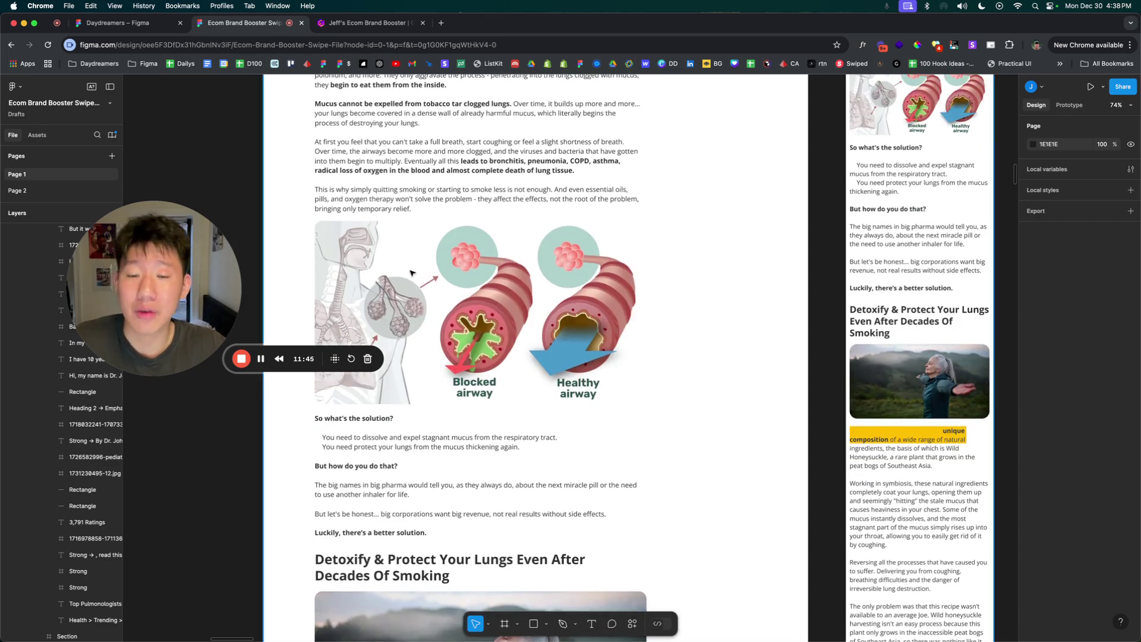
scroll(416, 274, down, 9)
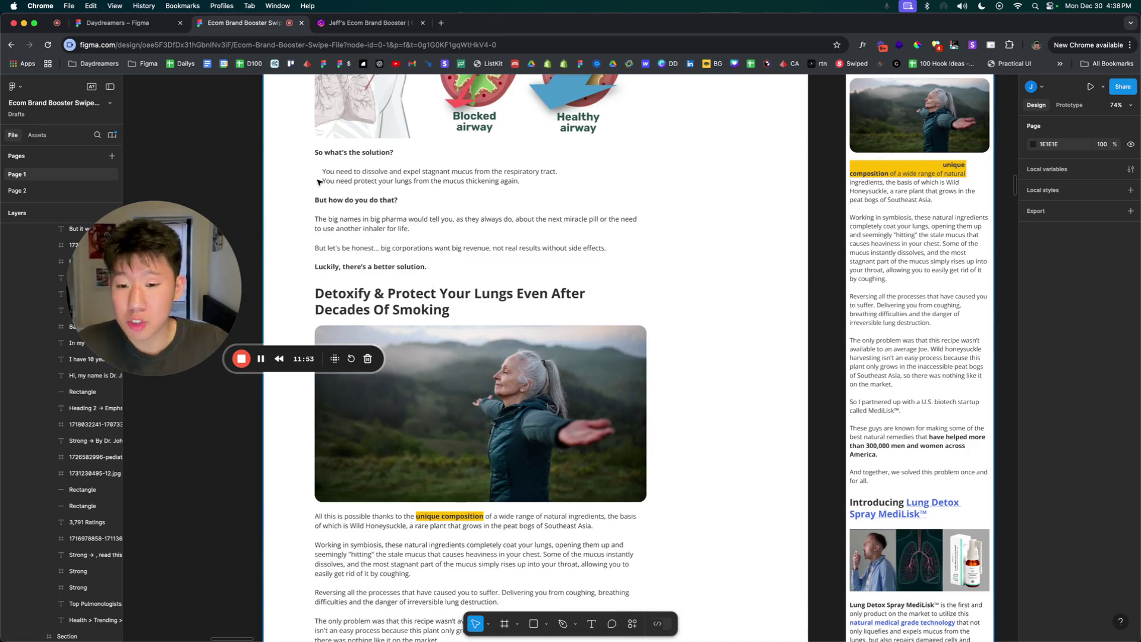
scroll(477, 248, down, 10)
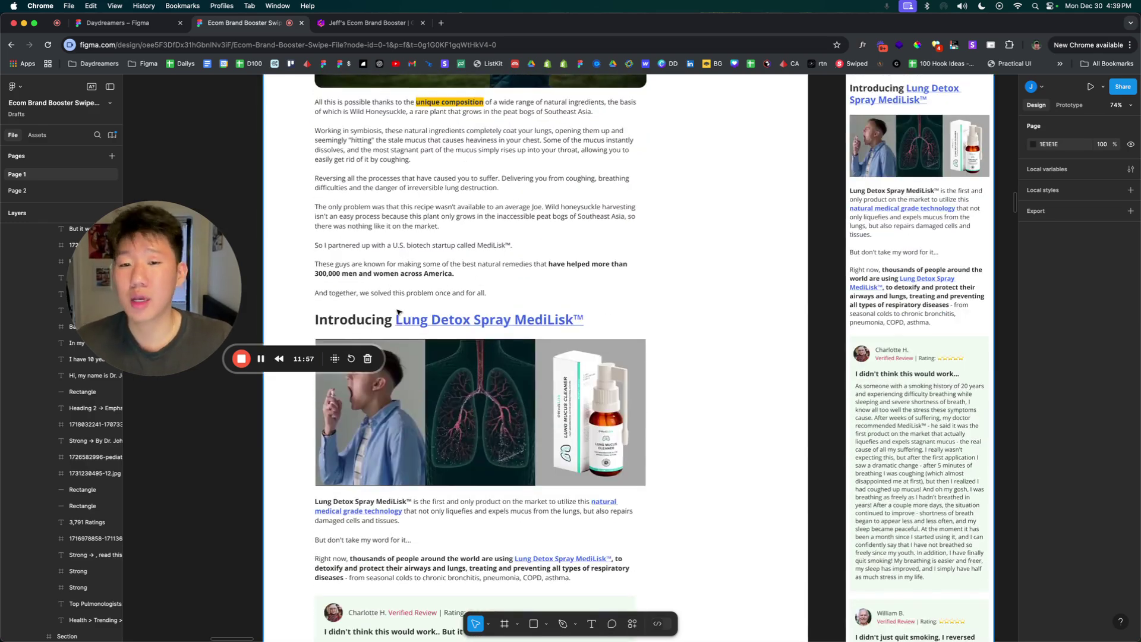
scroll(468, 302, down, 3)
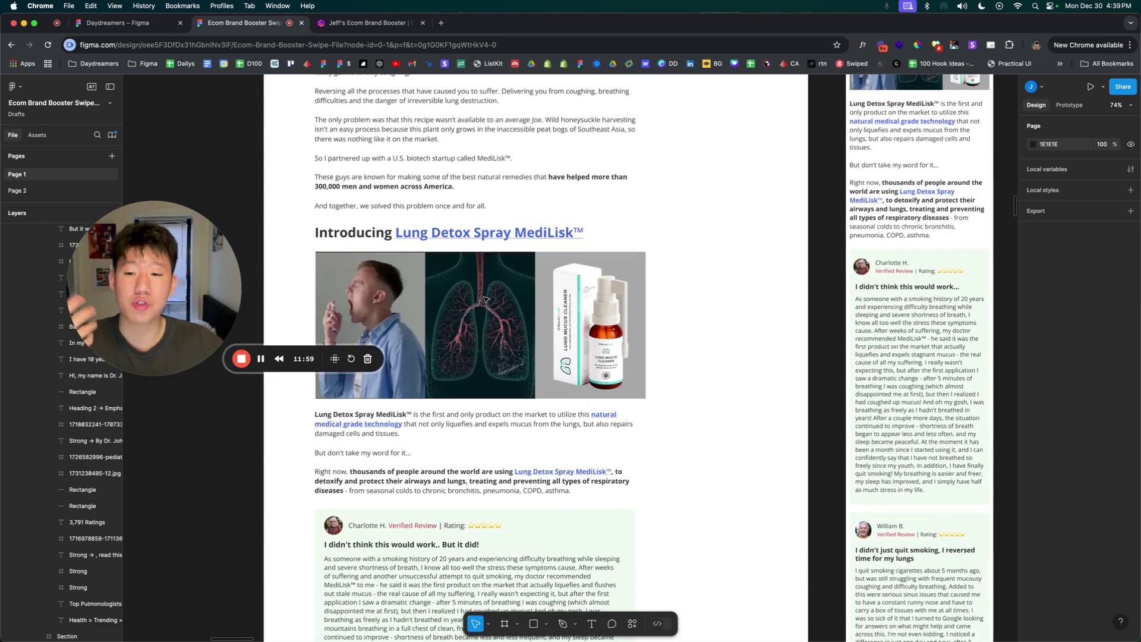
scroll(484, 299, down, 1)
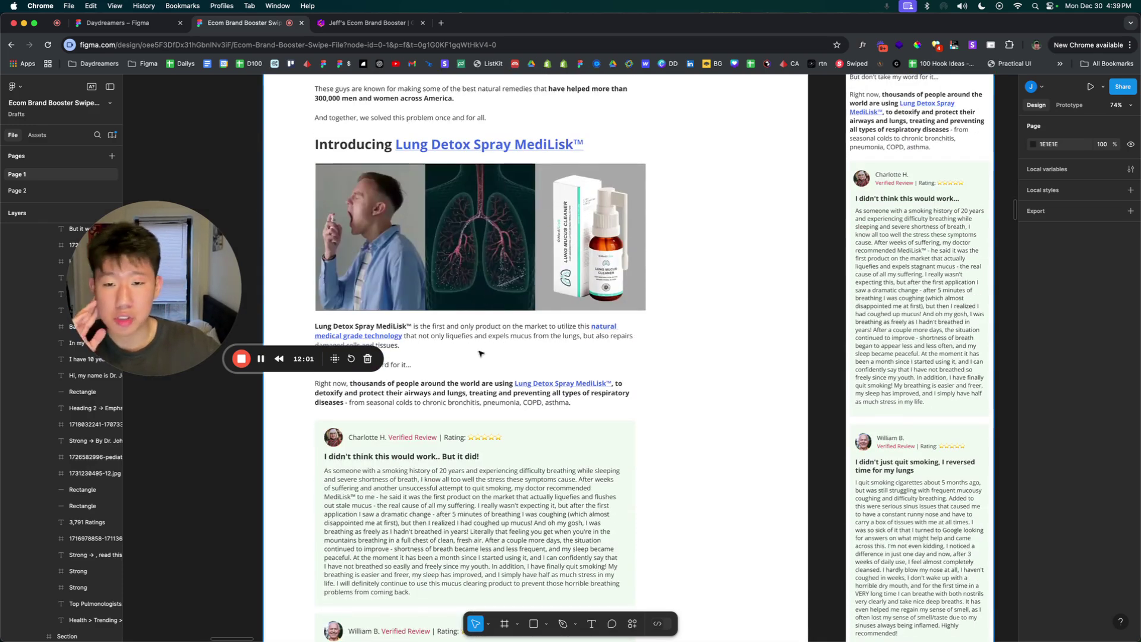
scroll(481, 337, down, 1)
scroll(536, 313, down, 1)
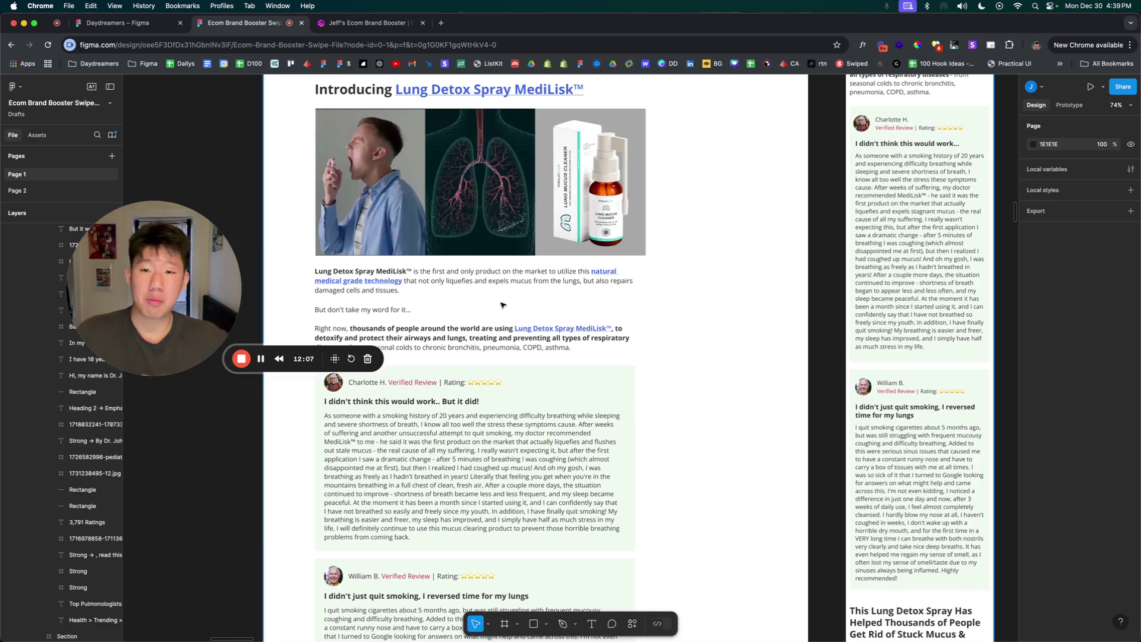
scroll(455, 301, down, 6)
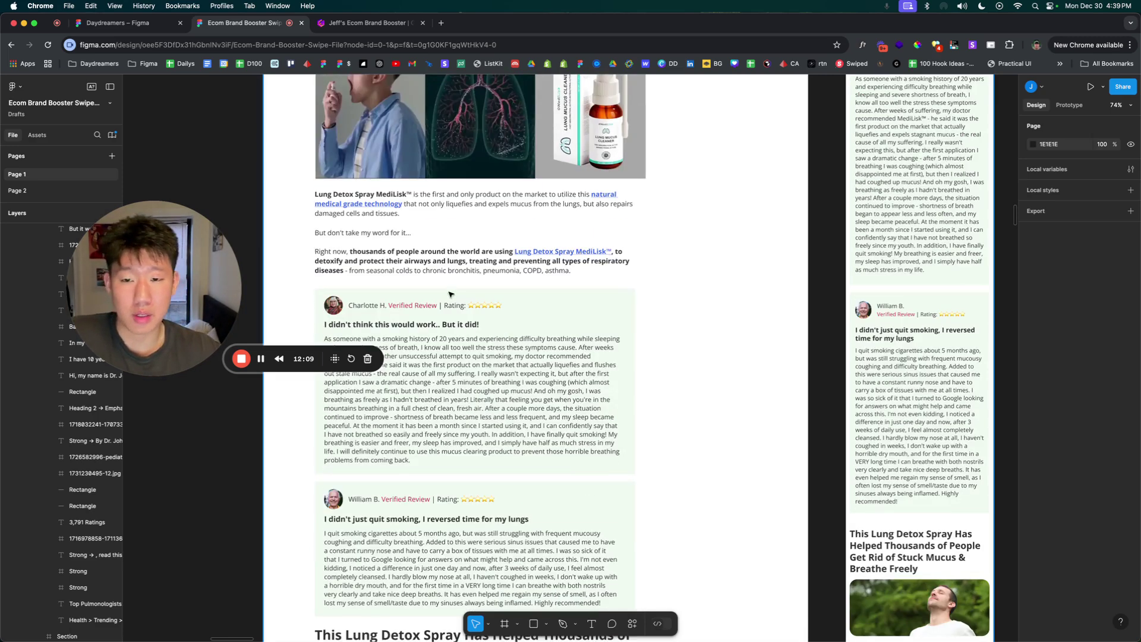
scroll(357, 255, down, 1)
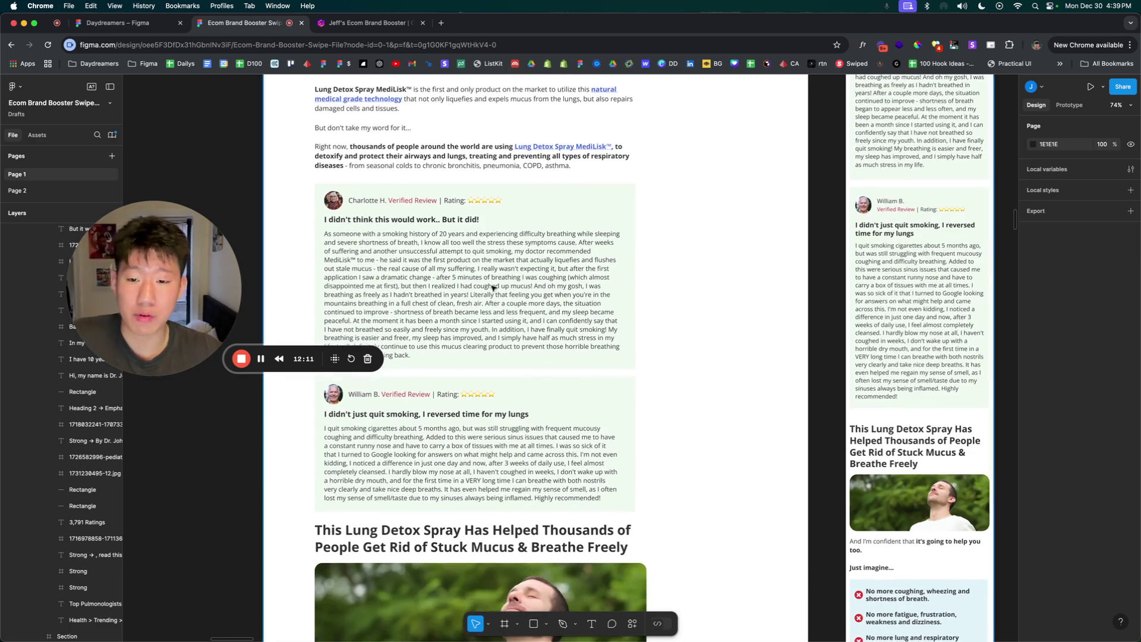
scroll(492, 288, down, 9)
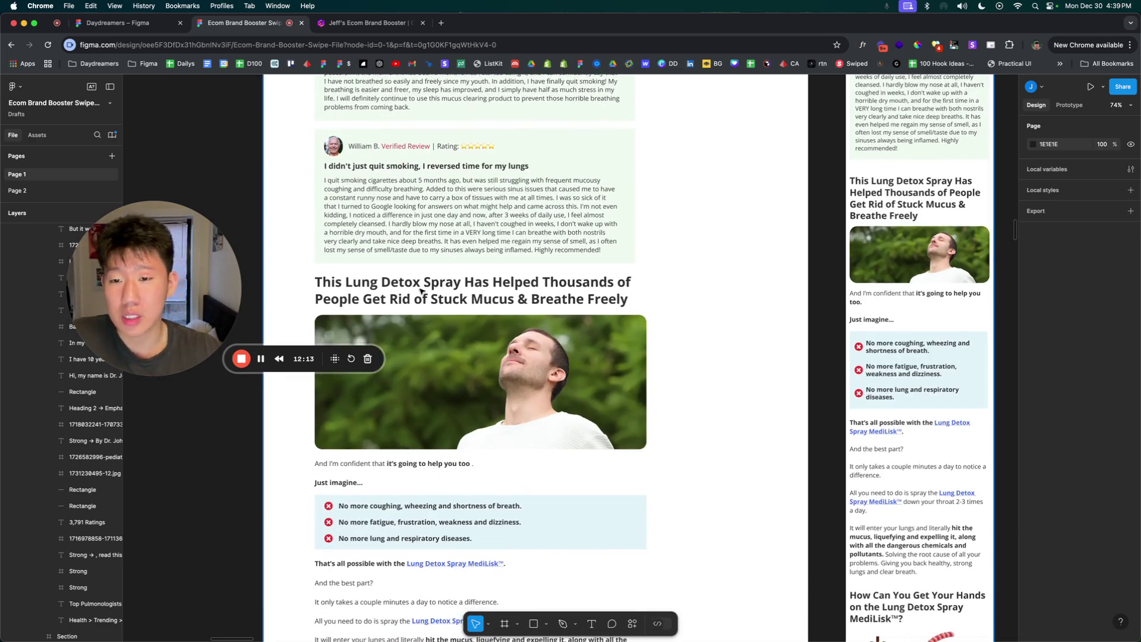
scroll(451, 294, down, 1)
scroll(401, 310, down, 8)
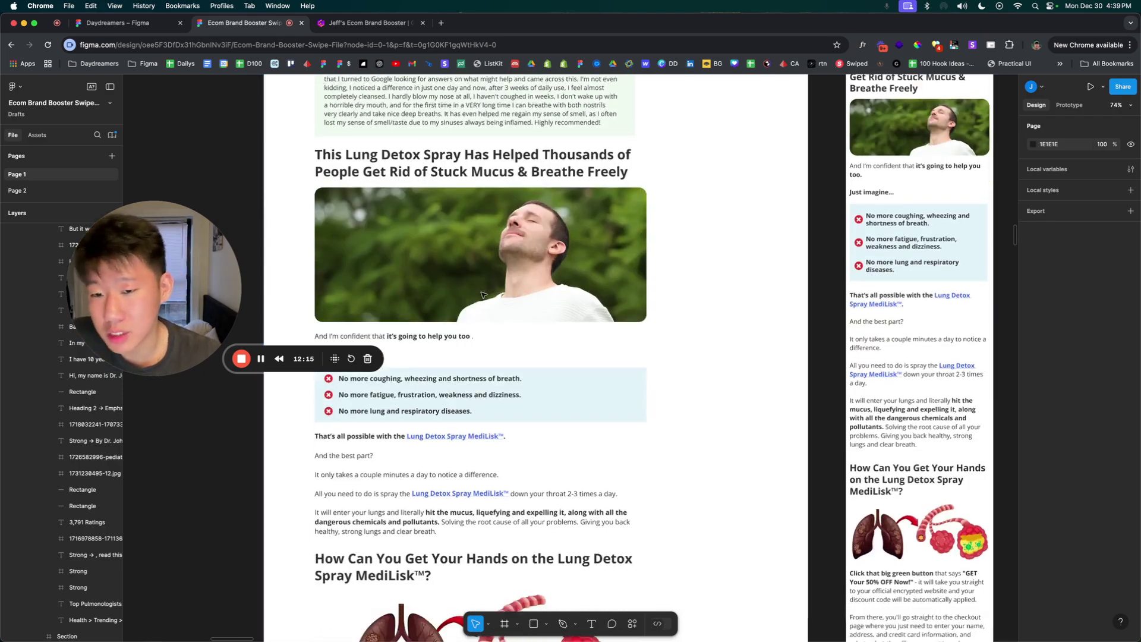
Highlight the Benefits Section lines in the Gamma doc, then return to Figma.
click(389, 23)
scroll(379, 278, down, 3)
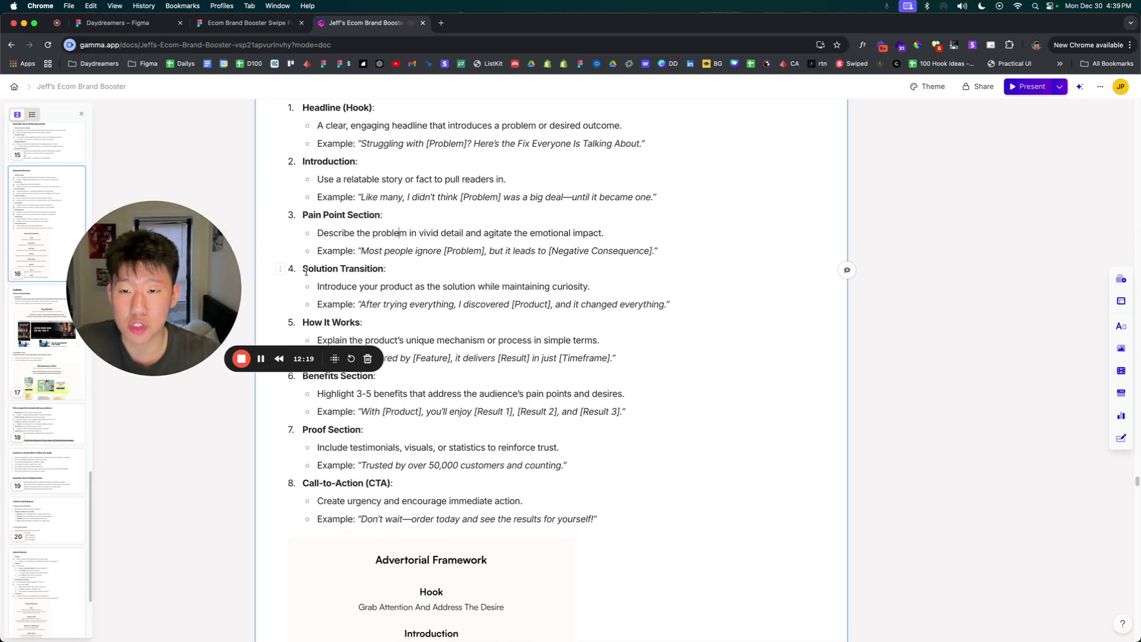
scroll(354, 311, down, 4)
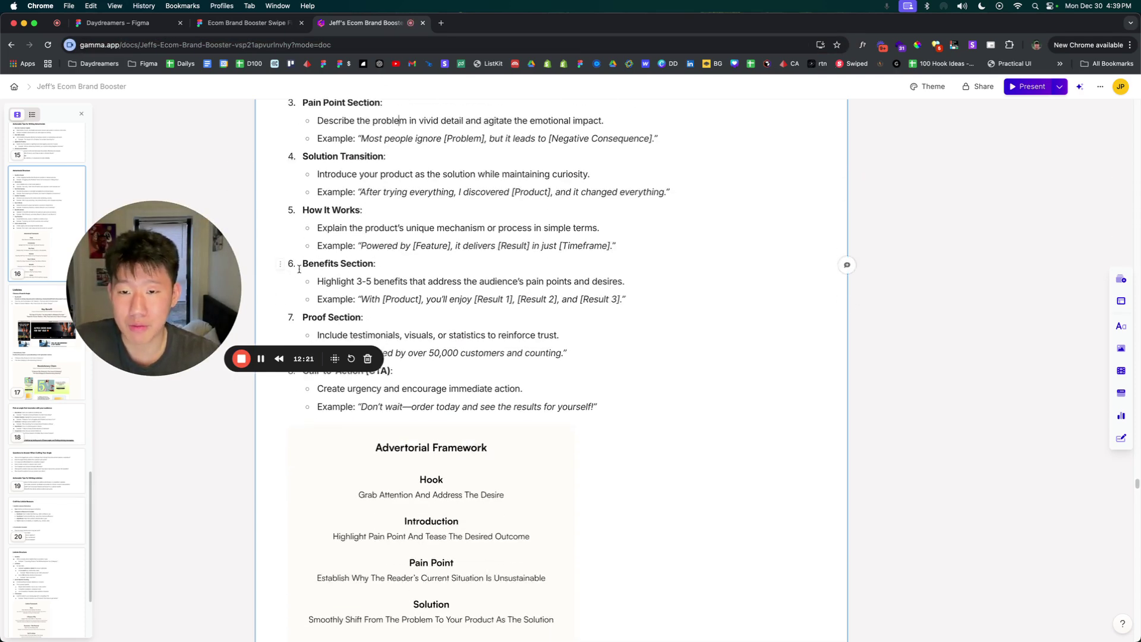
drag(319, 263, 643, 295)
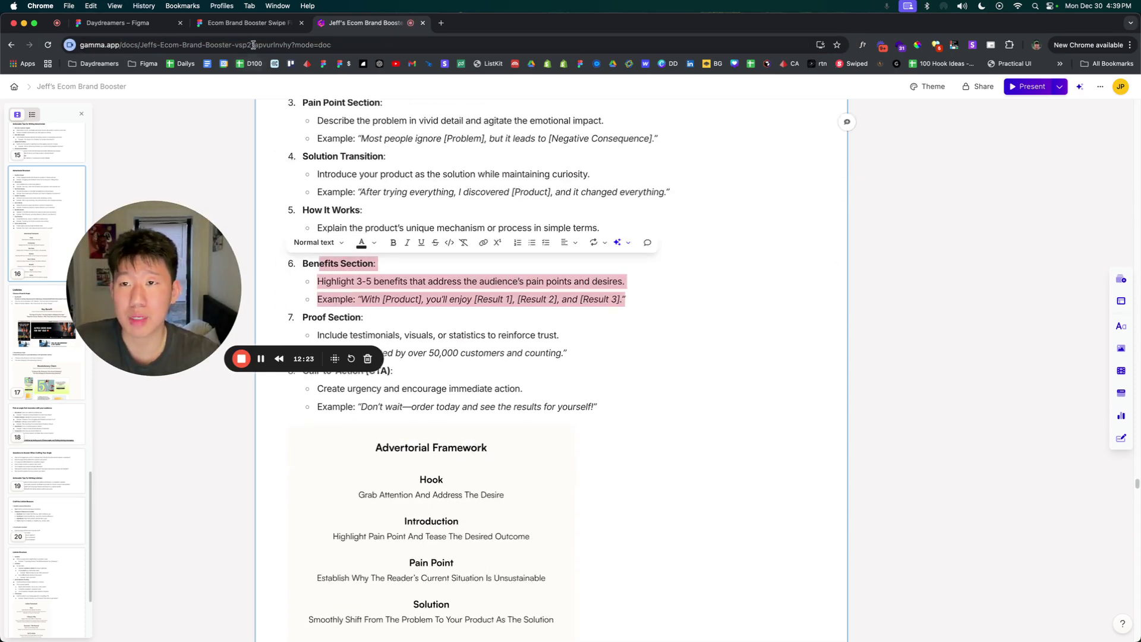
key(super+alt+Left)
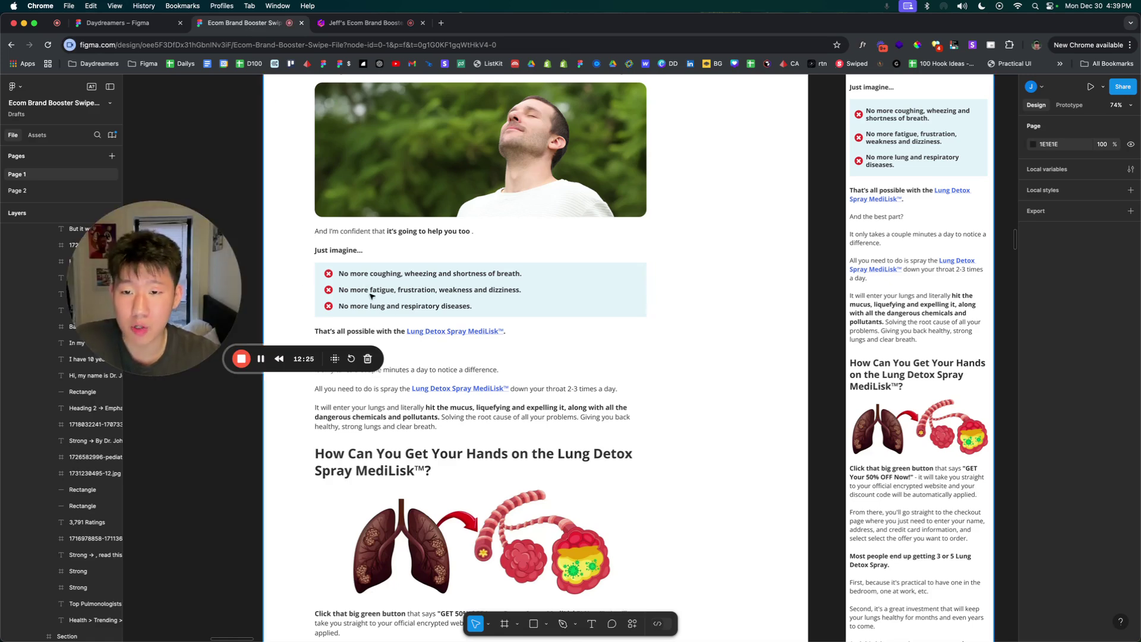
Read down the Lung Detox Spray advertorial frame to its comments and footer.
scroll(394, 280, down, 1)
scroll(395, 281, down, 8)
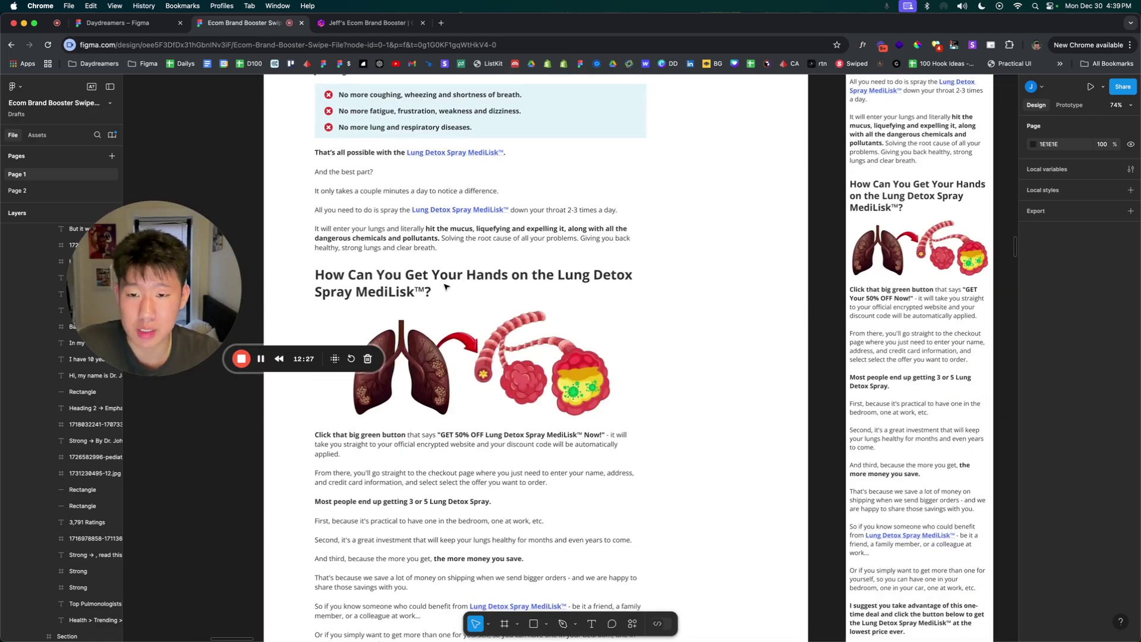
click(541, 252)
scroll(523, 254, down, 10)
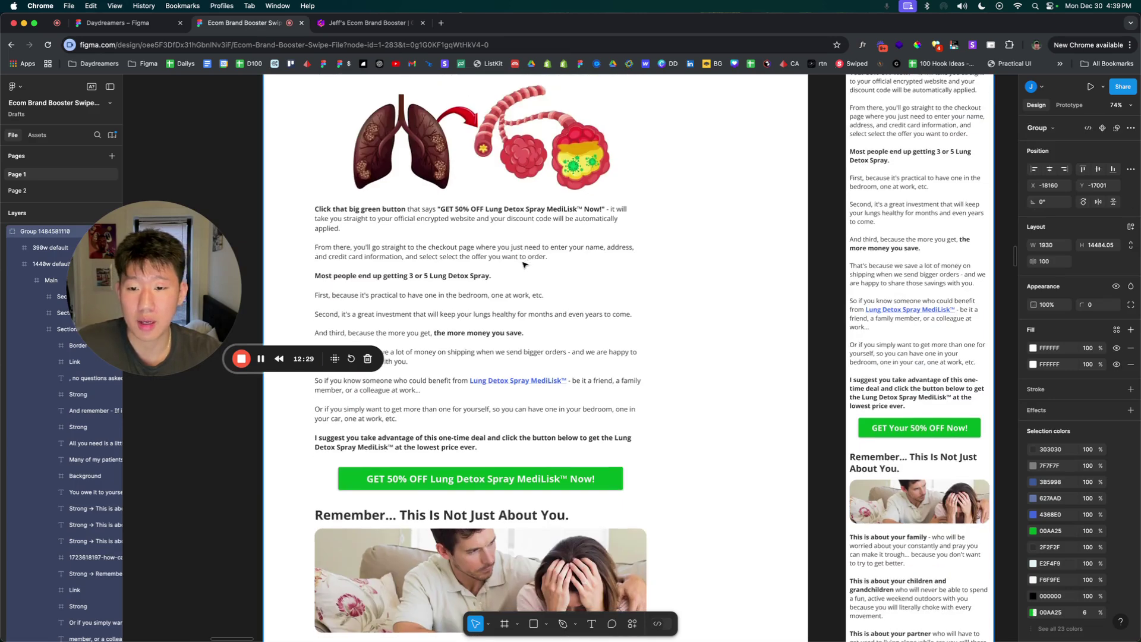
scroll(523, 254, up, 5)
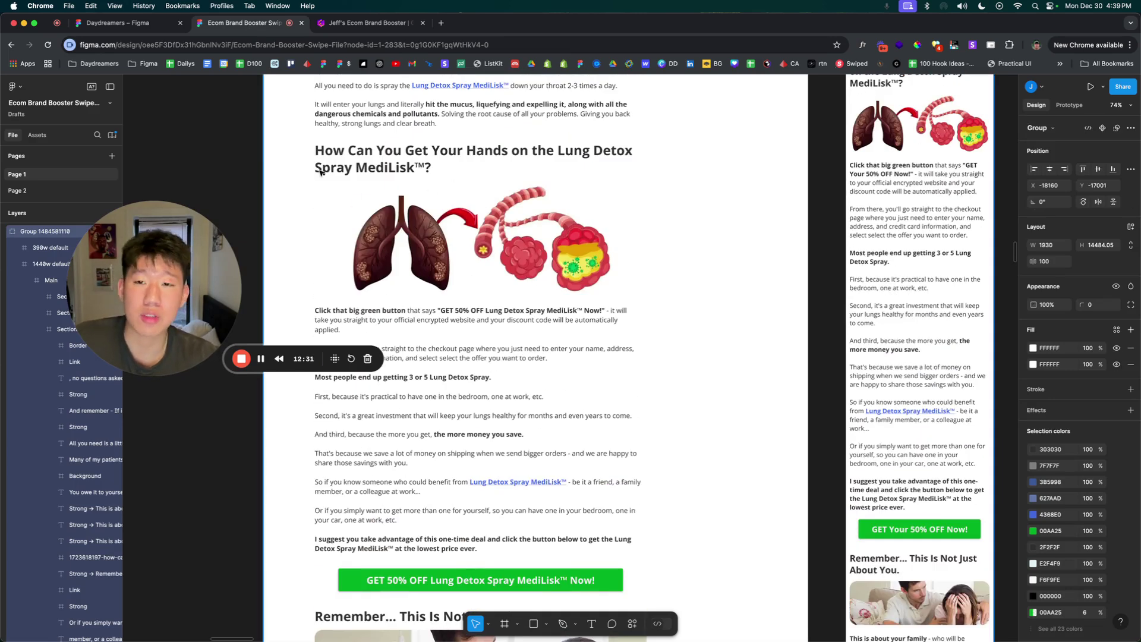
scroll(357, 297, down, 1)
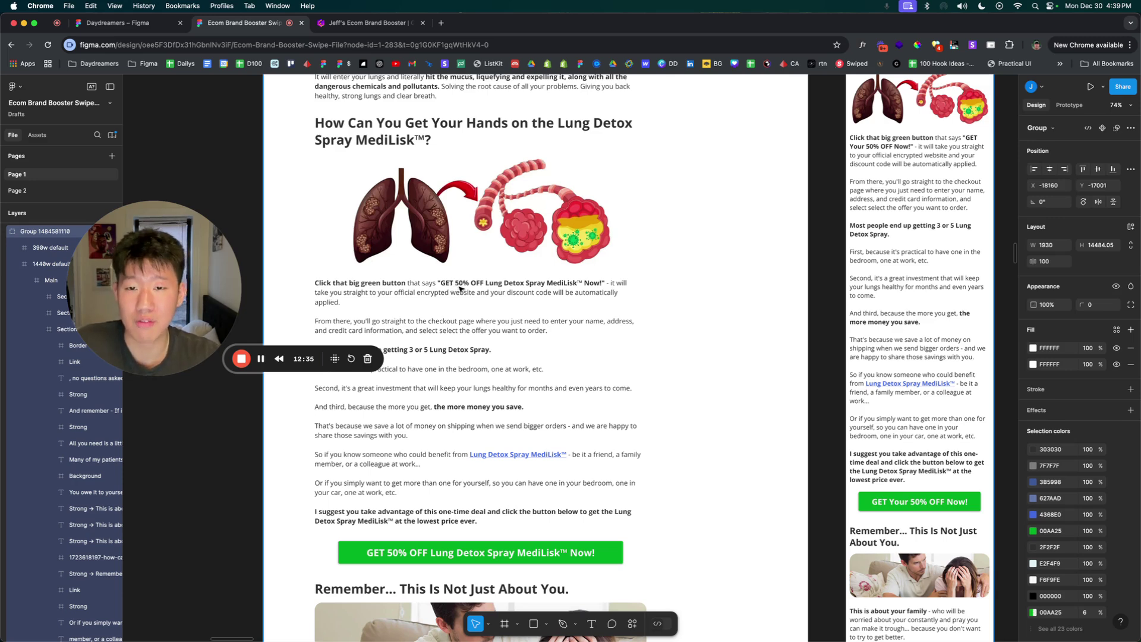
scroll(461, 294, down, 2)
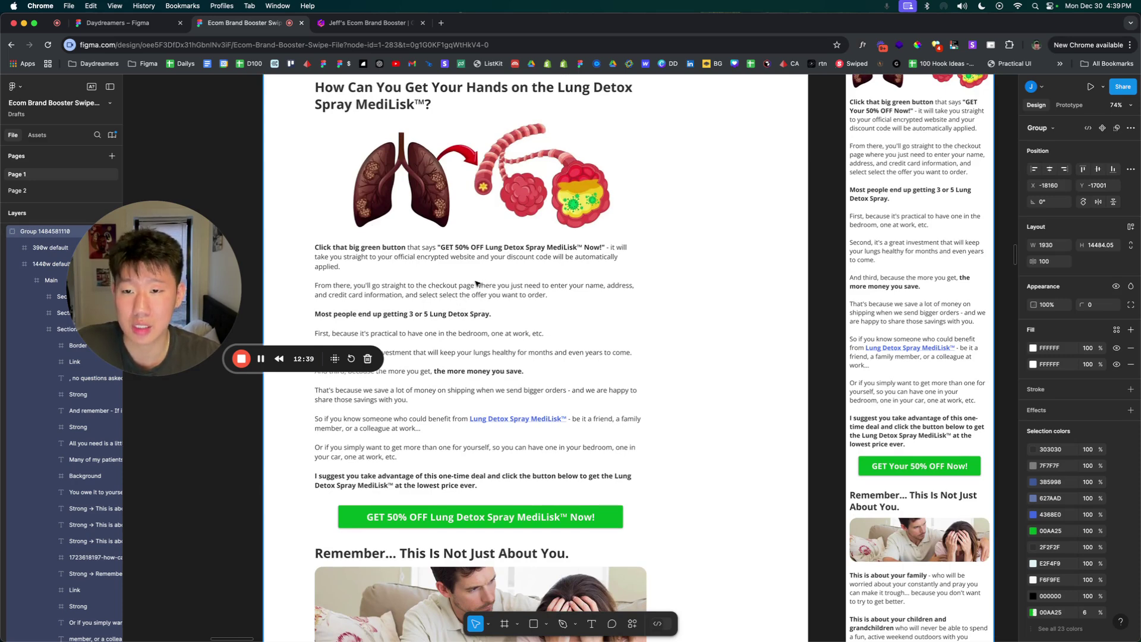
scroll(426, 254, down, 1)
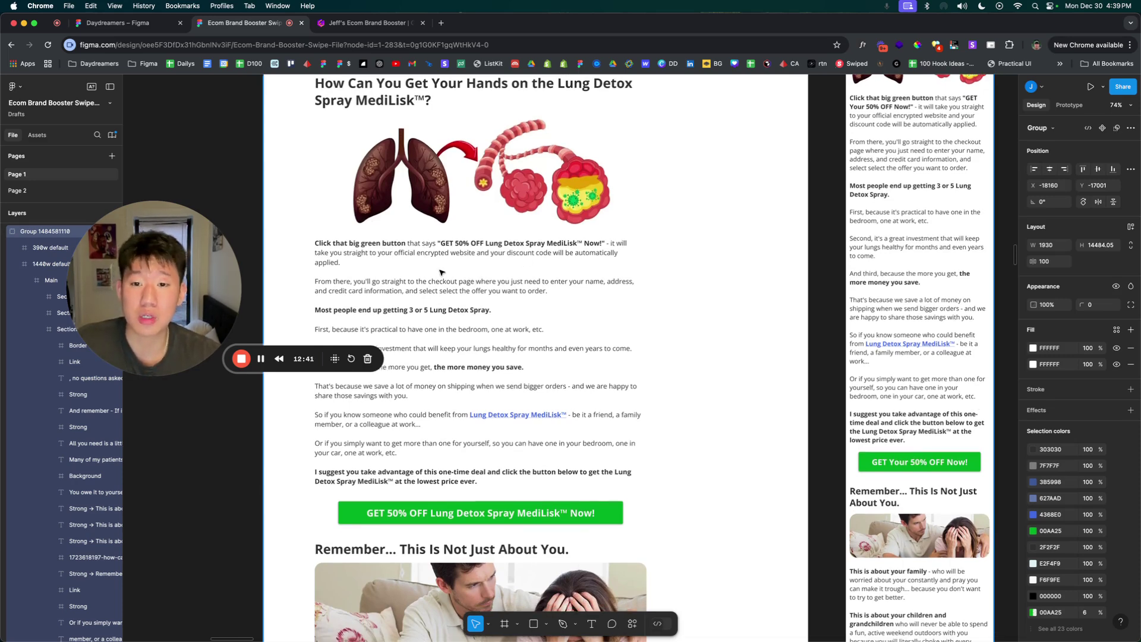
scroll(442, 272, down, 15)
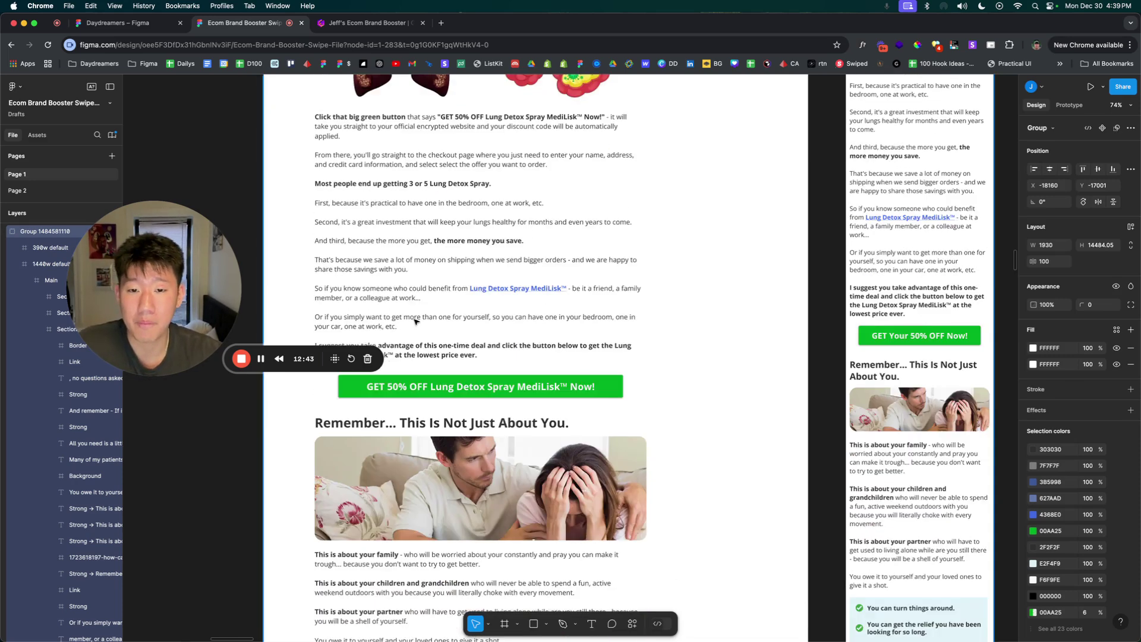
scroll(387, 303, down, 1)
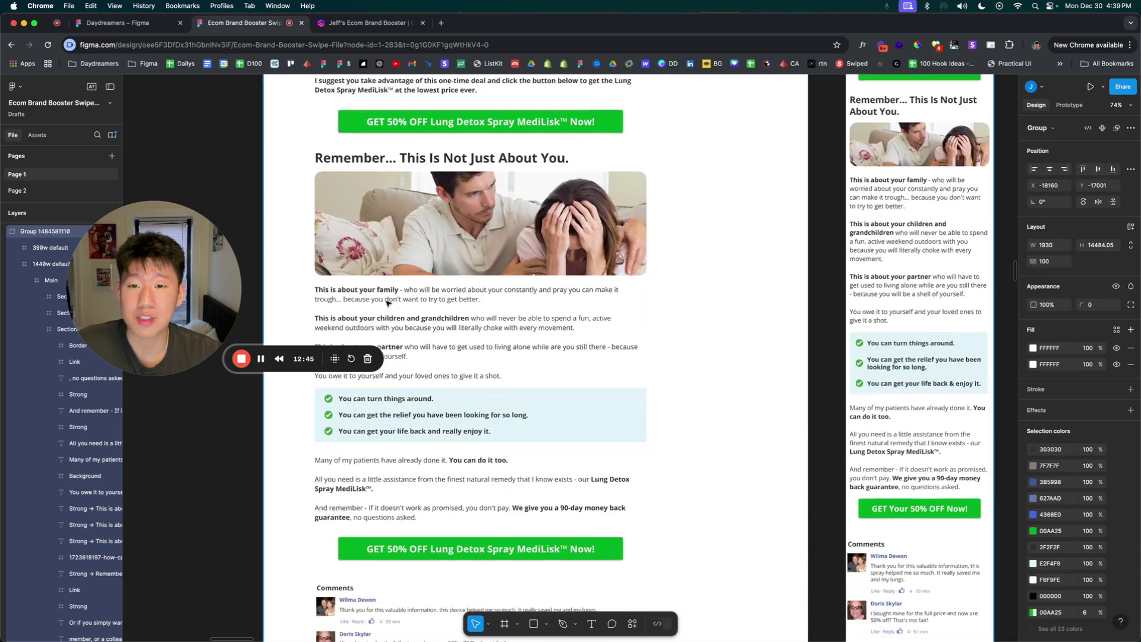
scroll(374, 270, down, 2)
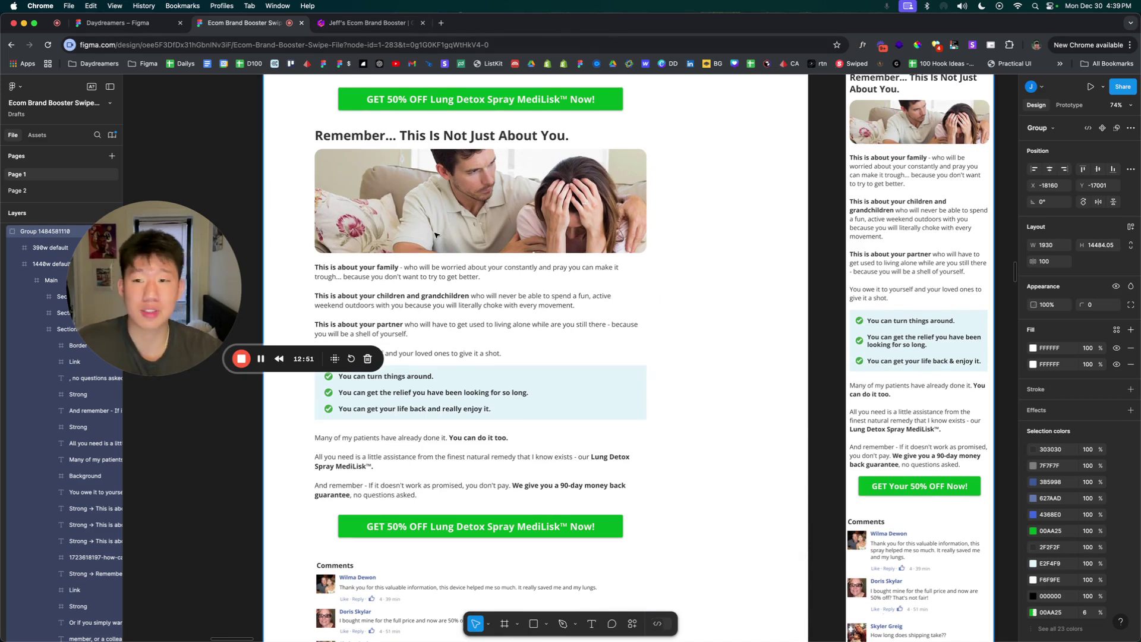
scroll(462, 272, down, 5)
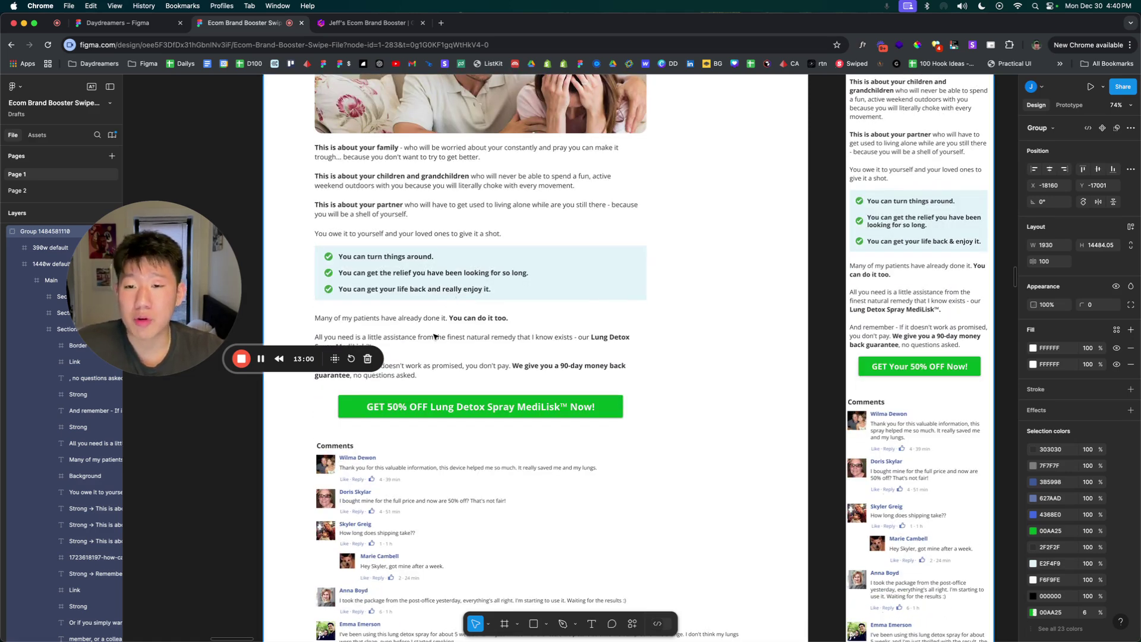
scroll(420, 305, down, 6)
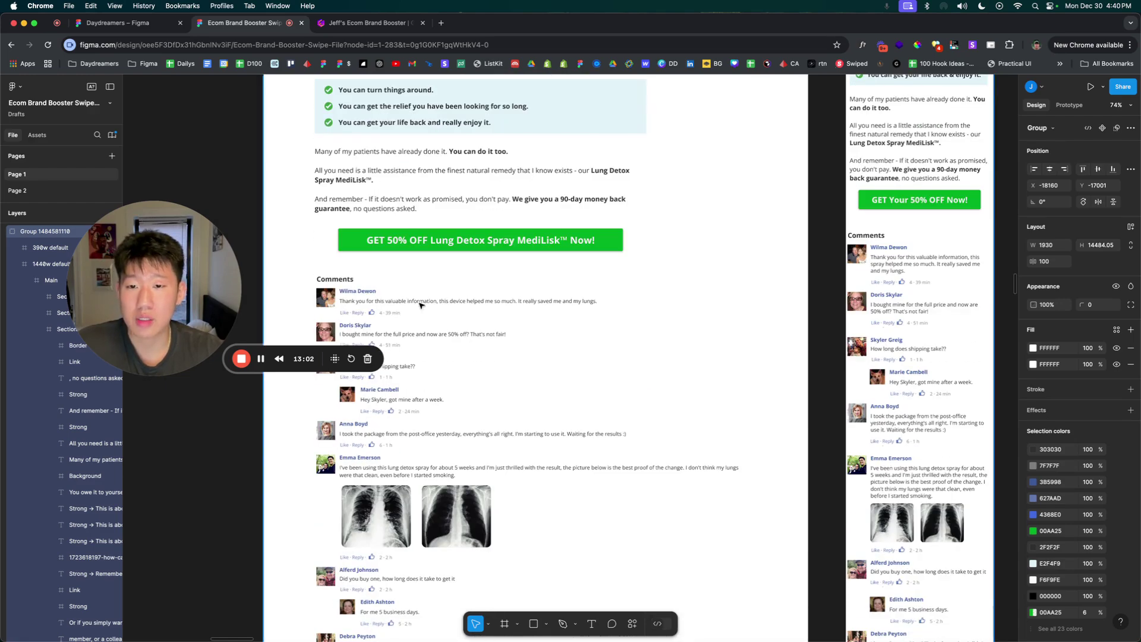
scroll(404, 238, down, 15)
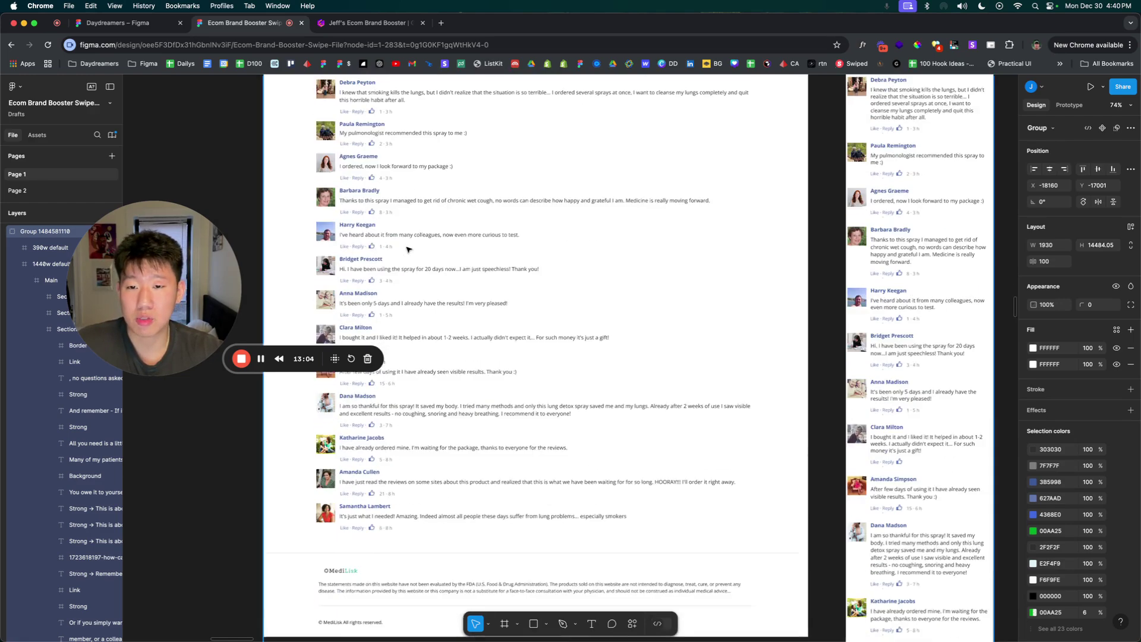
Zoom out the canvas to show several landing-page examples side by side.
scroll(407, 252, up, 5)
scroll(527, 226, down, 10)
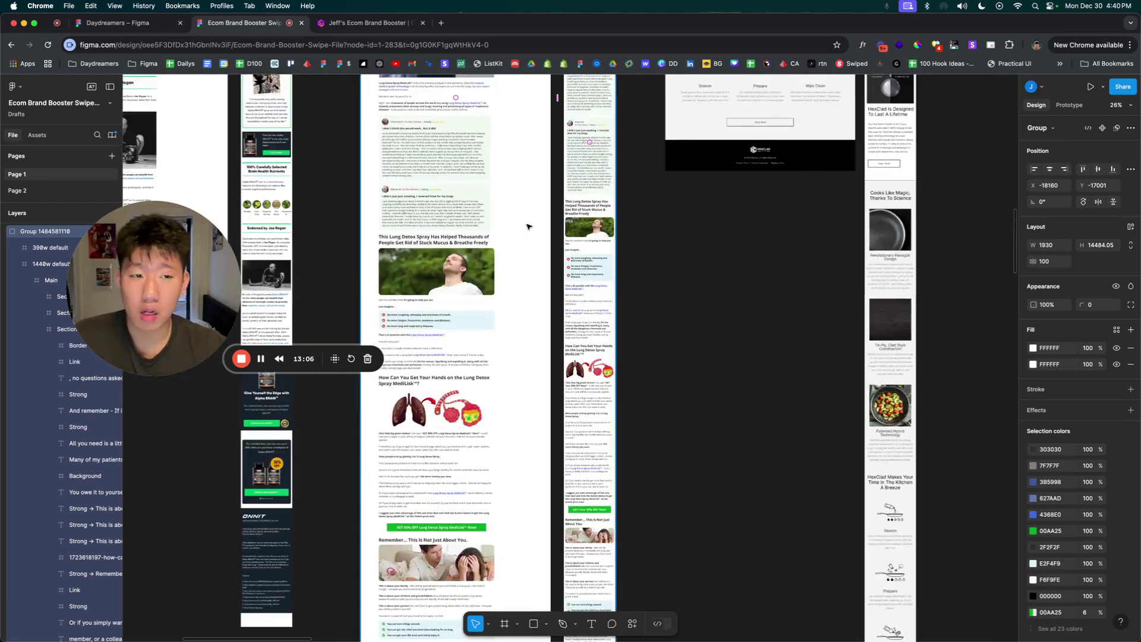
scroll(528, 227, up, 10)
scroll(525, 225, left, 6)
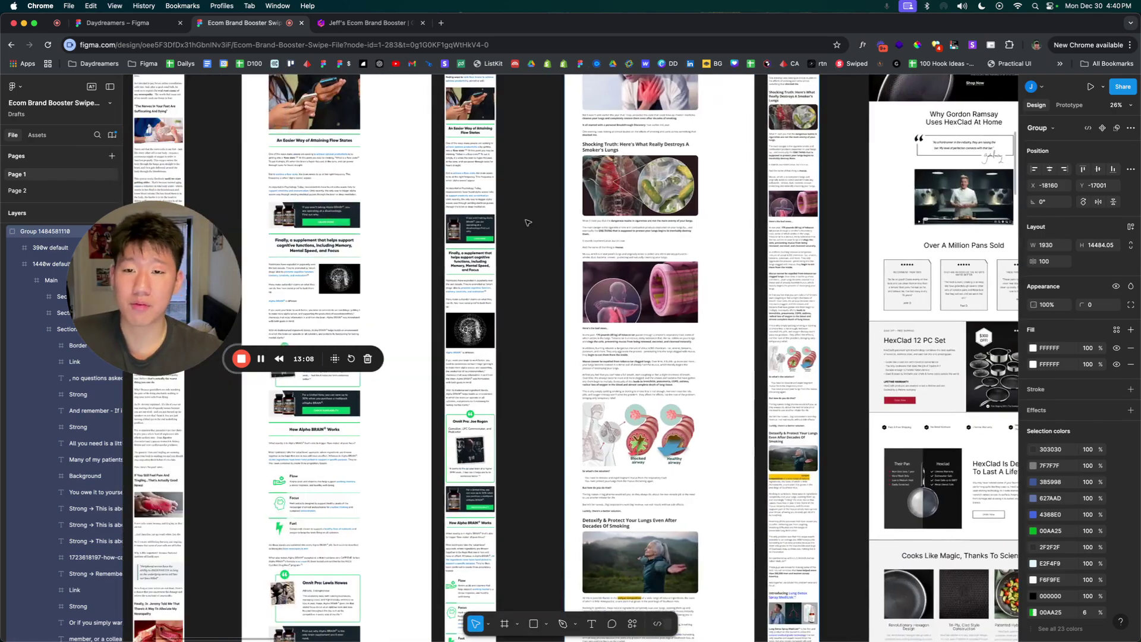
scroll(525, 224, up, 2)
Bring up Gamma's 'Questions to Answer When Crafting Your Angle' and 'Actionable Tips' sections.
key(ctrl+Tab)
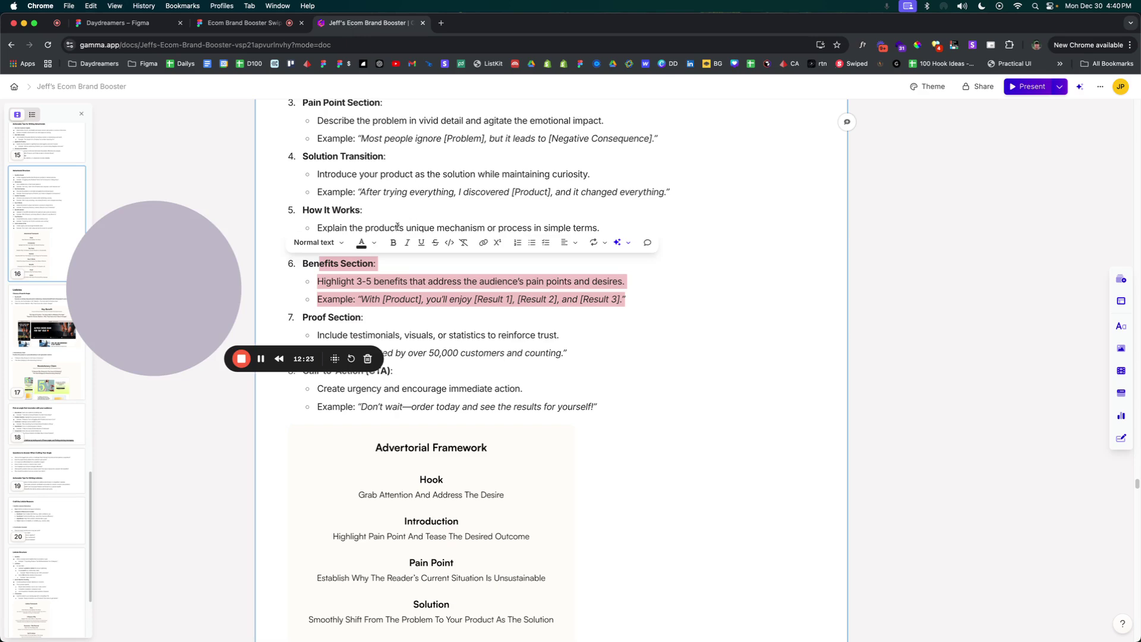
scroll(395, 188, up, 3)
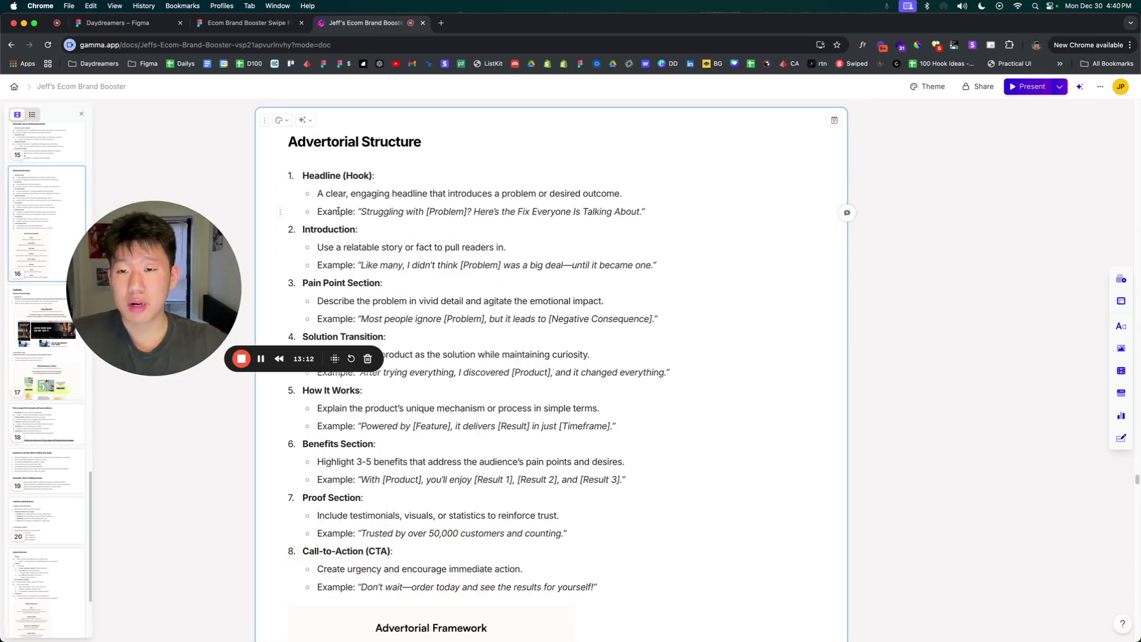
scroll(368, 226, down, 1)
scroll(450, 262, up, 8)
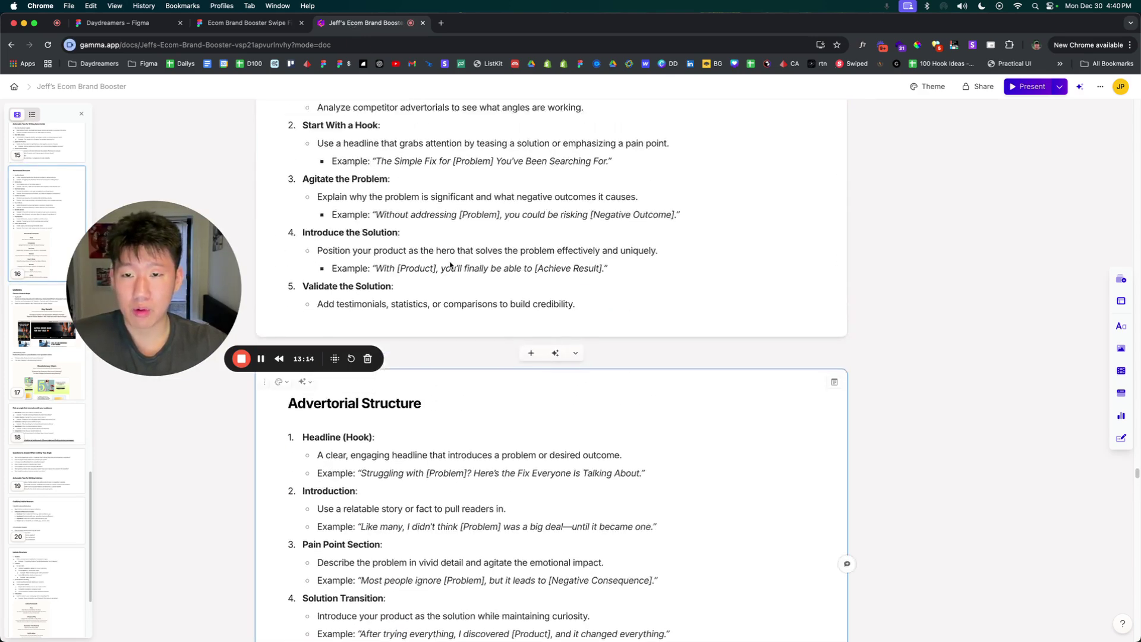
scroll(469, 261, up, 3)
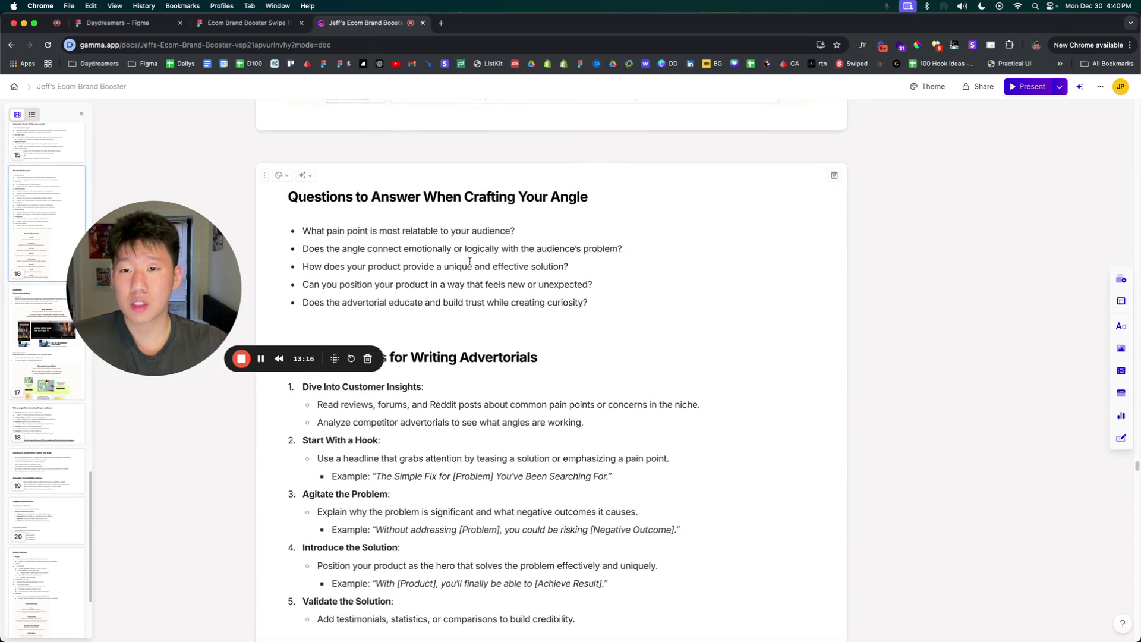
scroll(469, 262, down, 1)
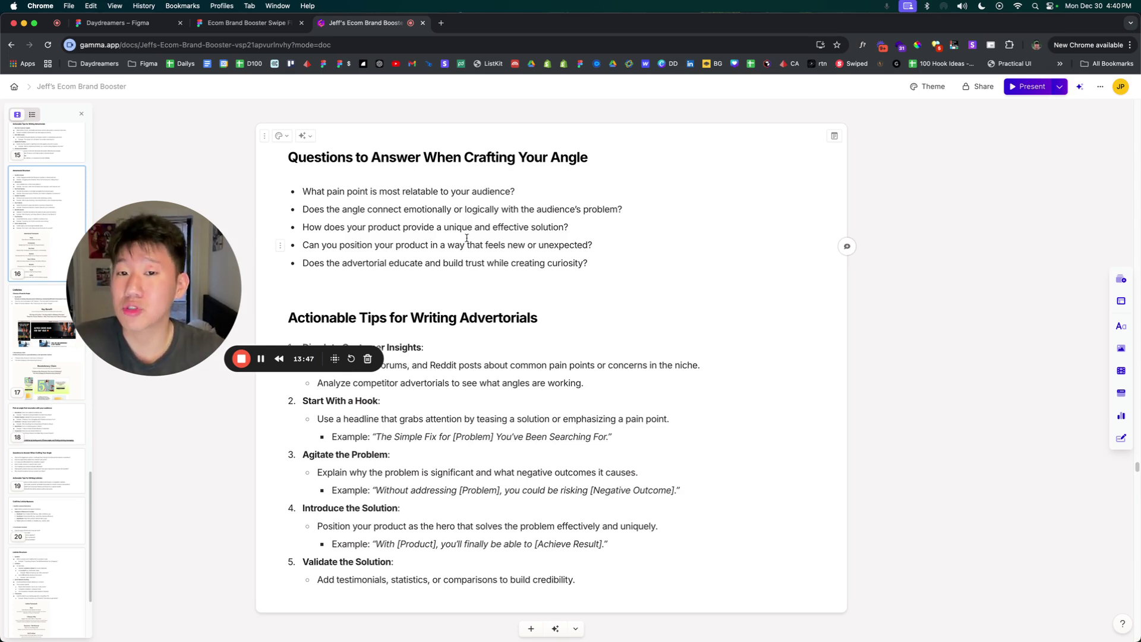
scroll(466, 314, down, 3)
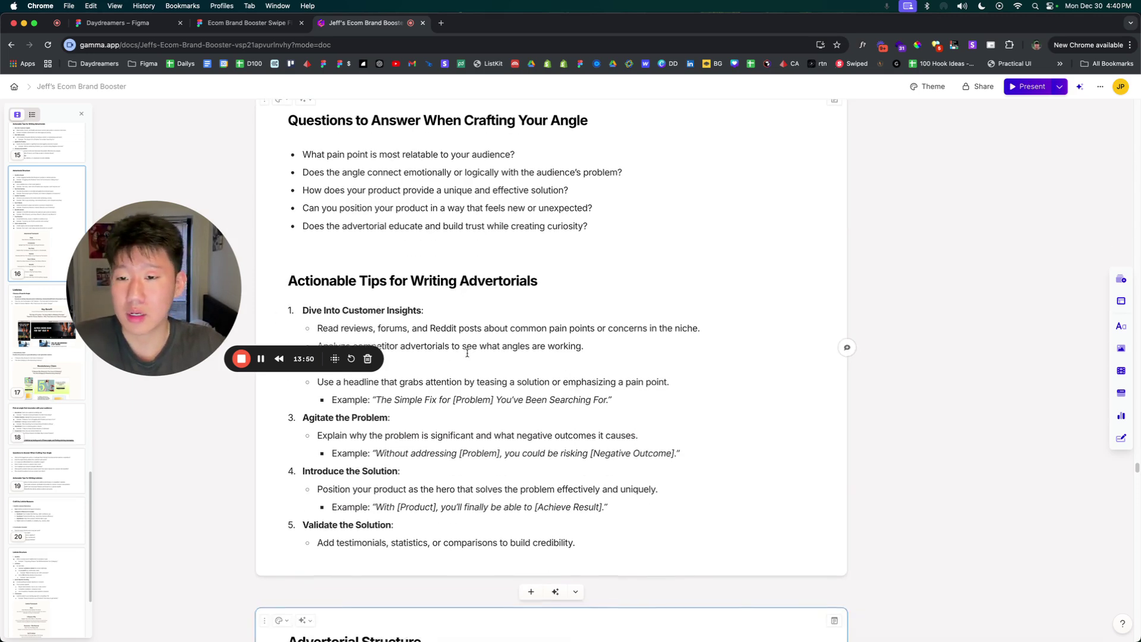
scroll(459, 308, down, 2)
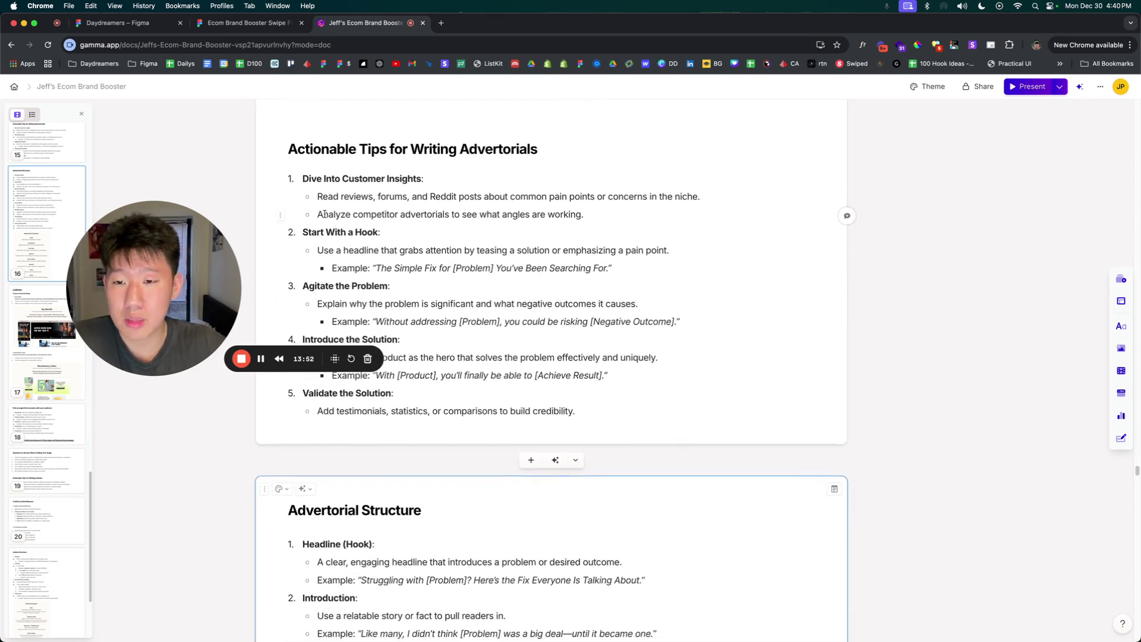
drag(165, 288, 106, 414)
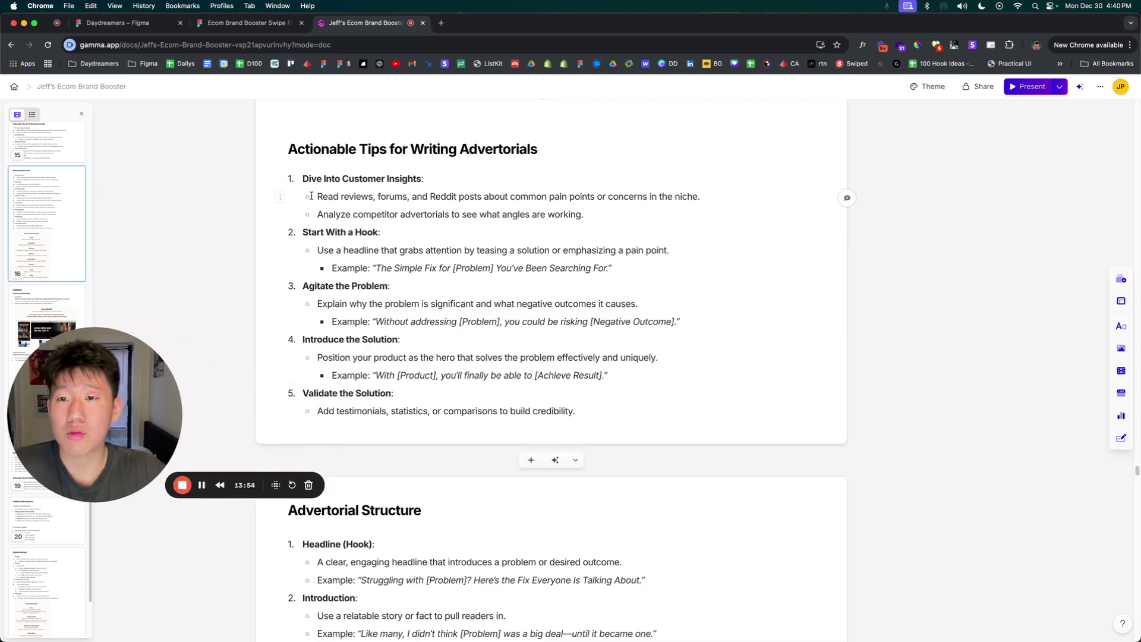
drag(317, 196, 655, 196)
click(547, 196)
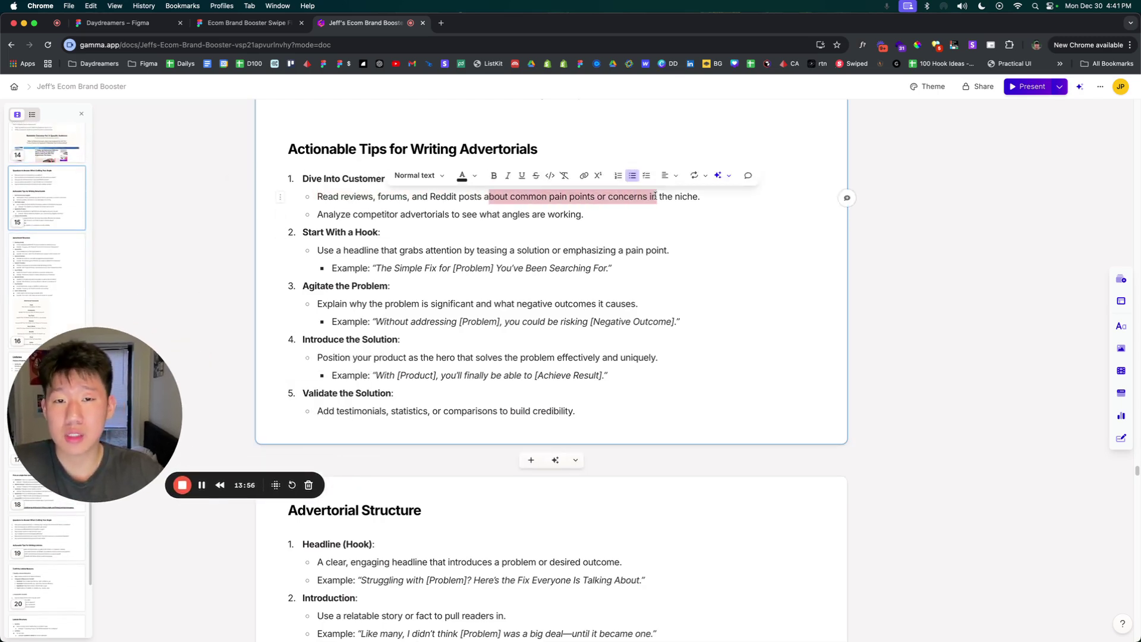
click(402, 237)
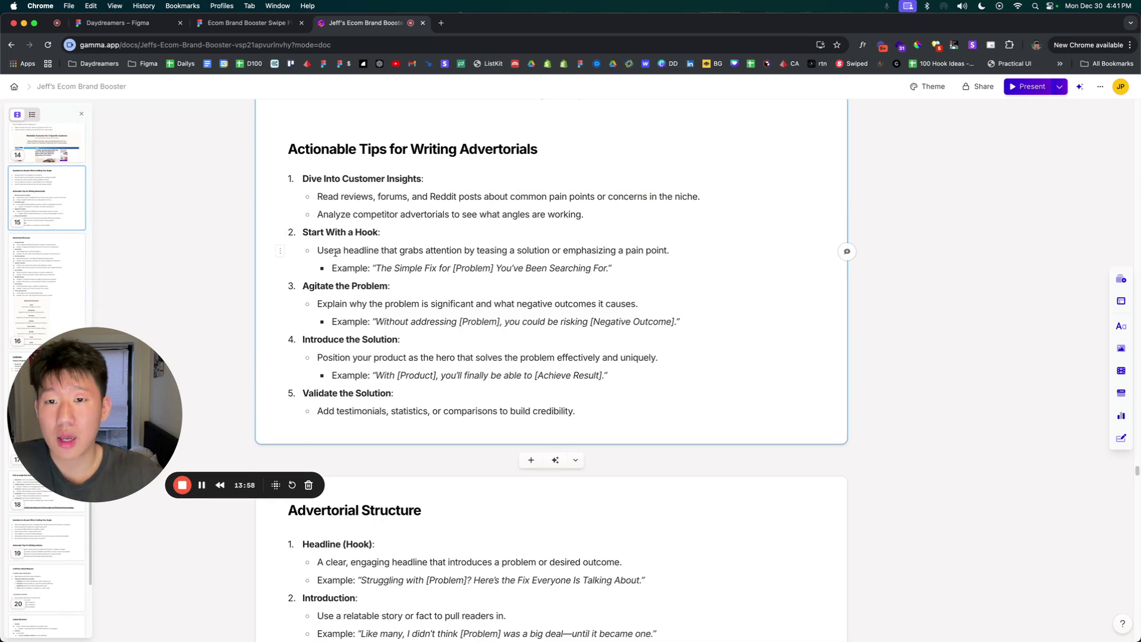
drag(336, 250, 576, 250)
click(572, 256)
drag(358, 250, 447, 251)
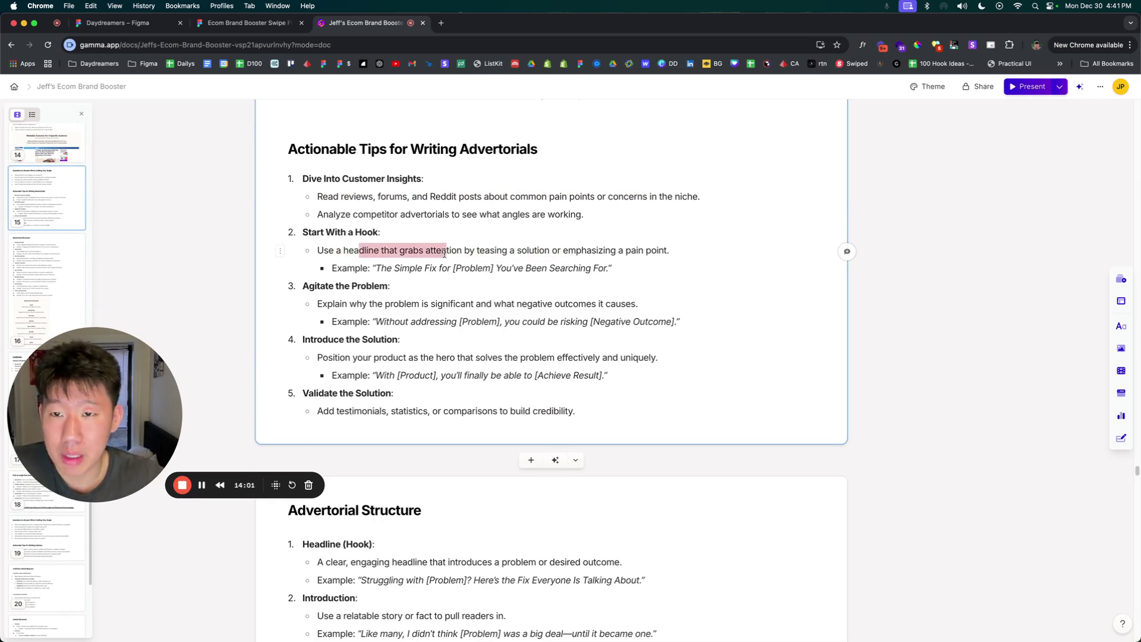
click(444, 250)
drag(316, 250, 425, 250)
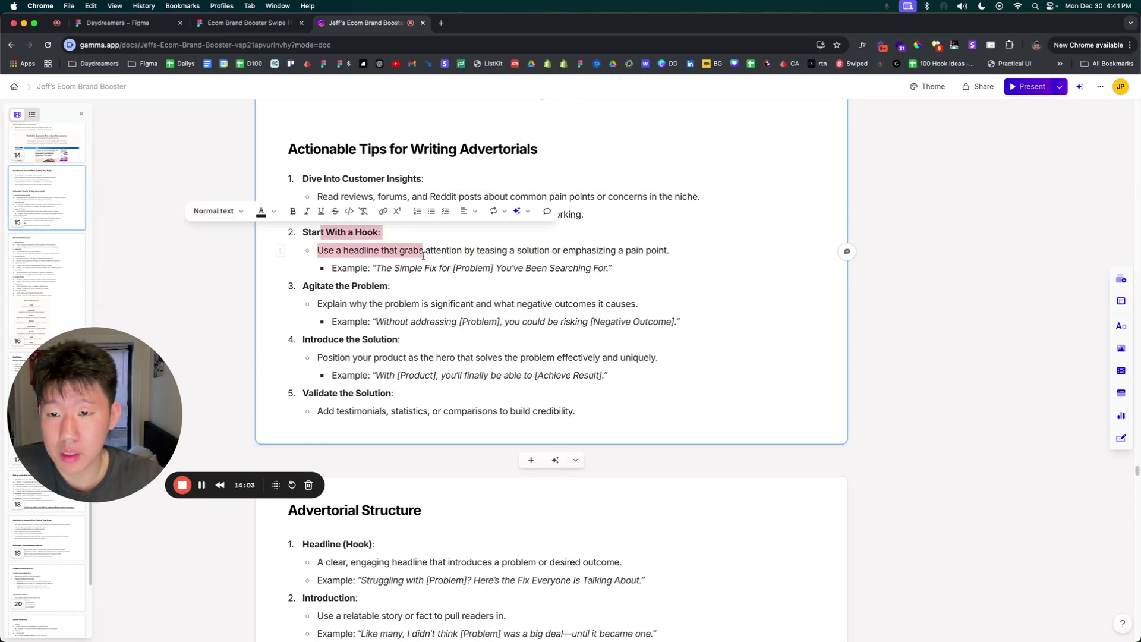
click(424, 250)
drag(304, 286, 389, 285)
click(386, 286)
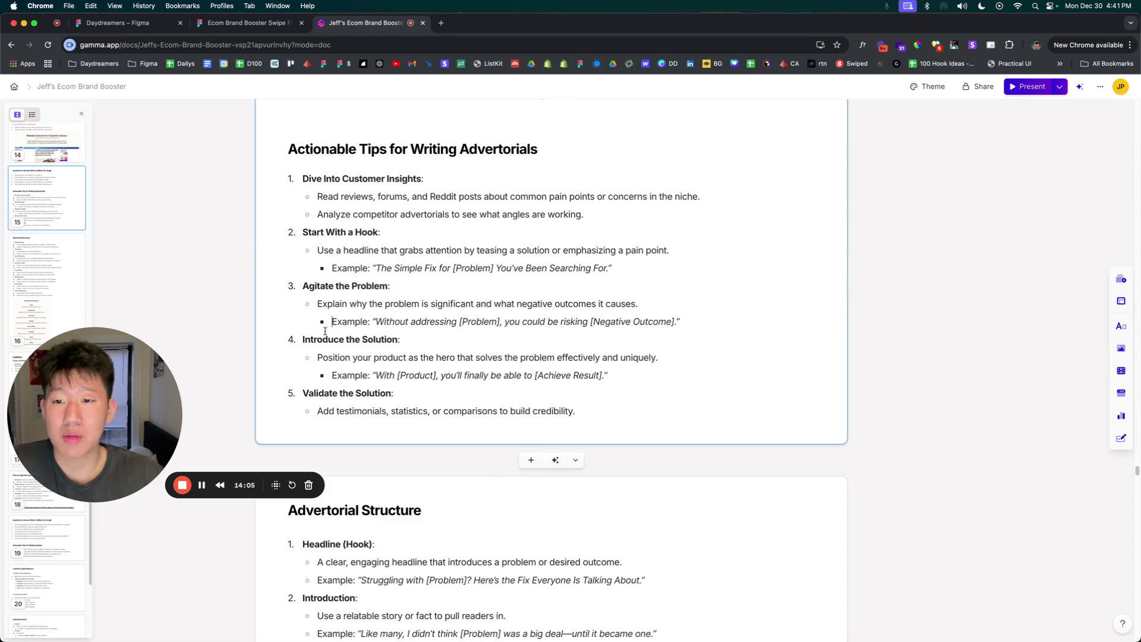
drag(303, 339, 437, 357)
click(397, 374)
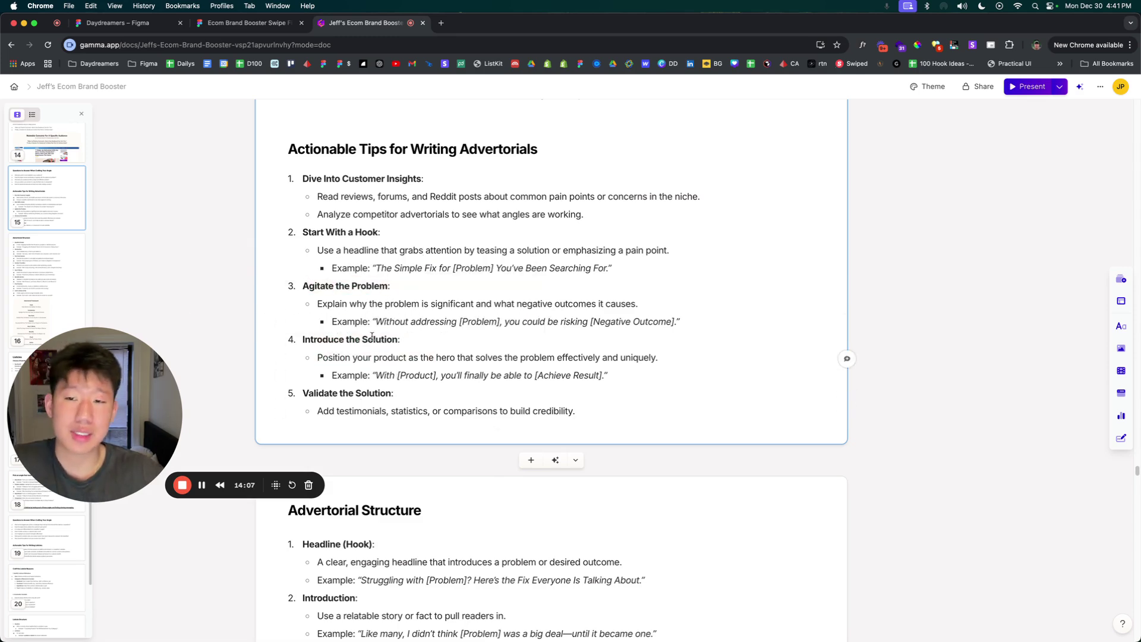
scroll(372, 314, up, 3)
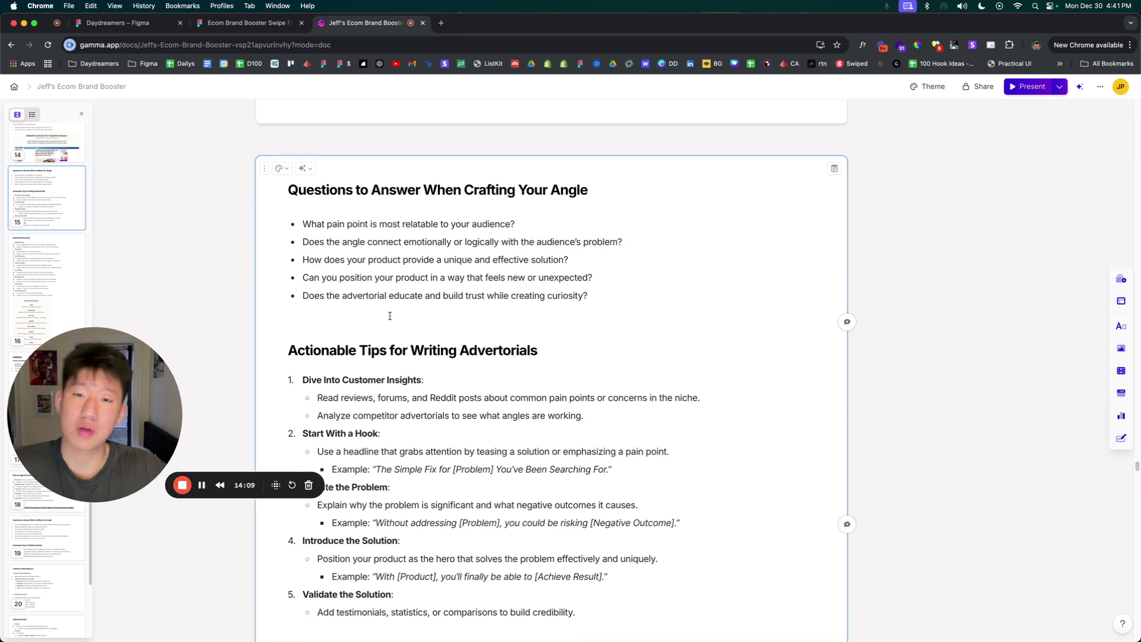
scroll(345, 279, down, 1)
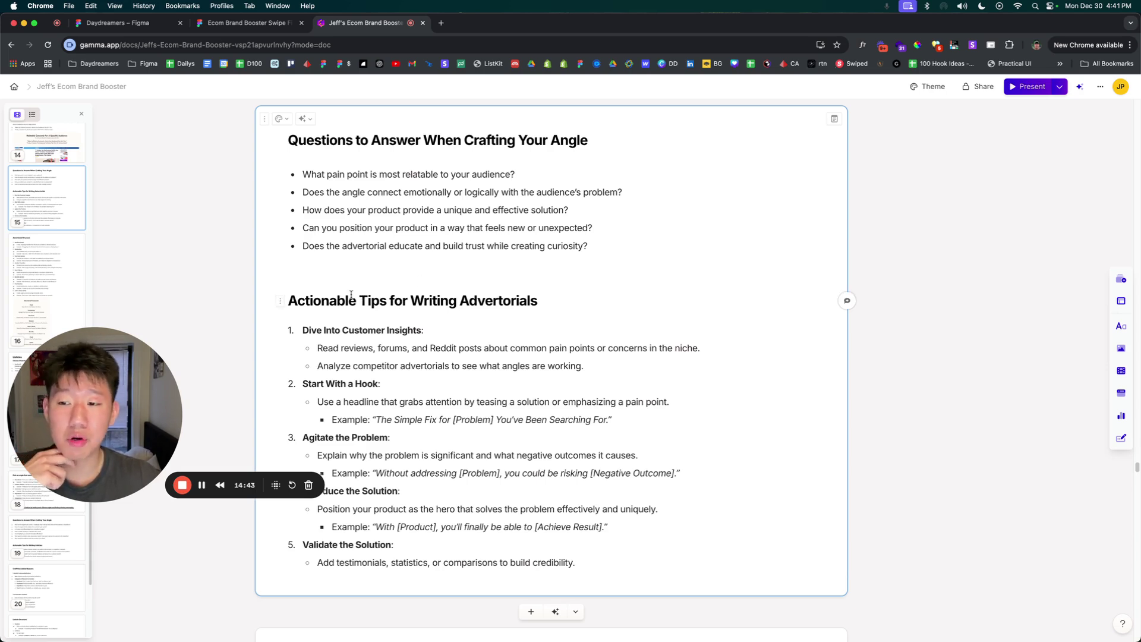
scroll(352, 294, up, 1)
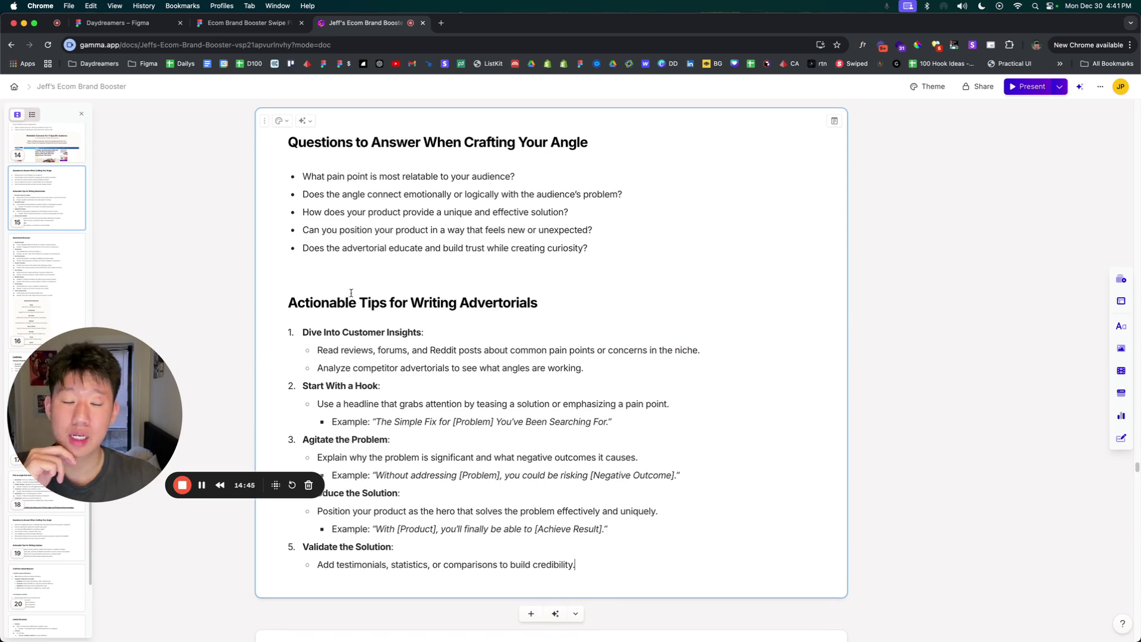